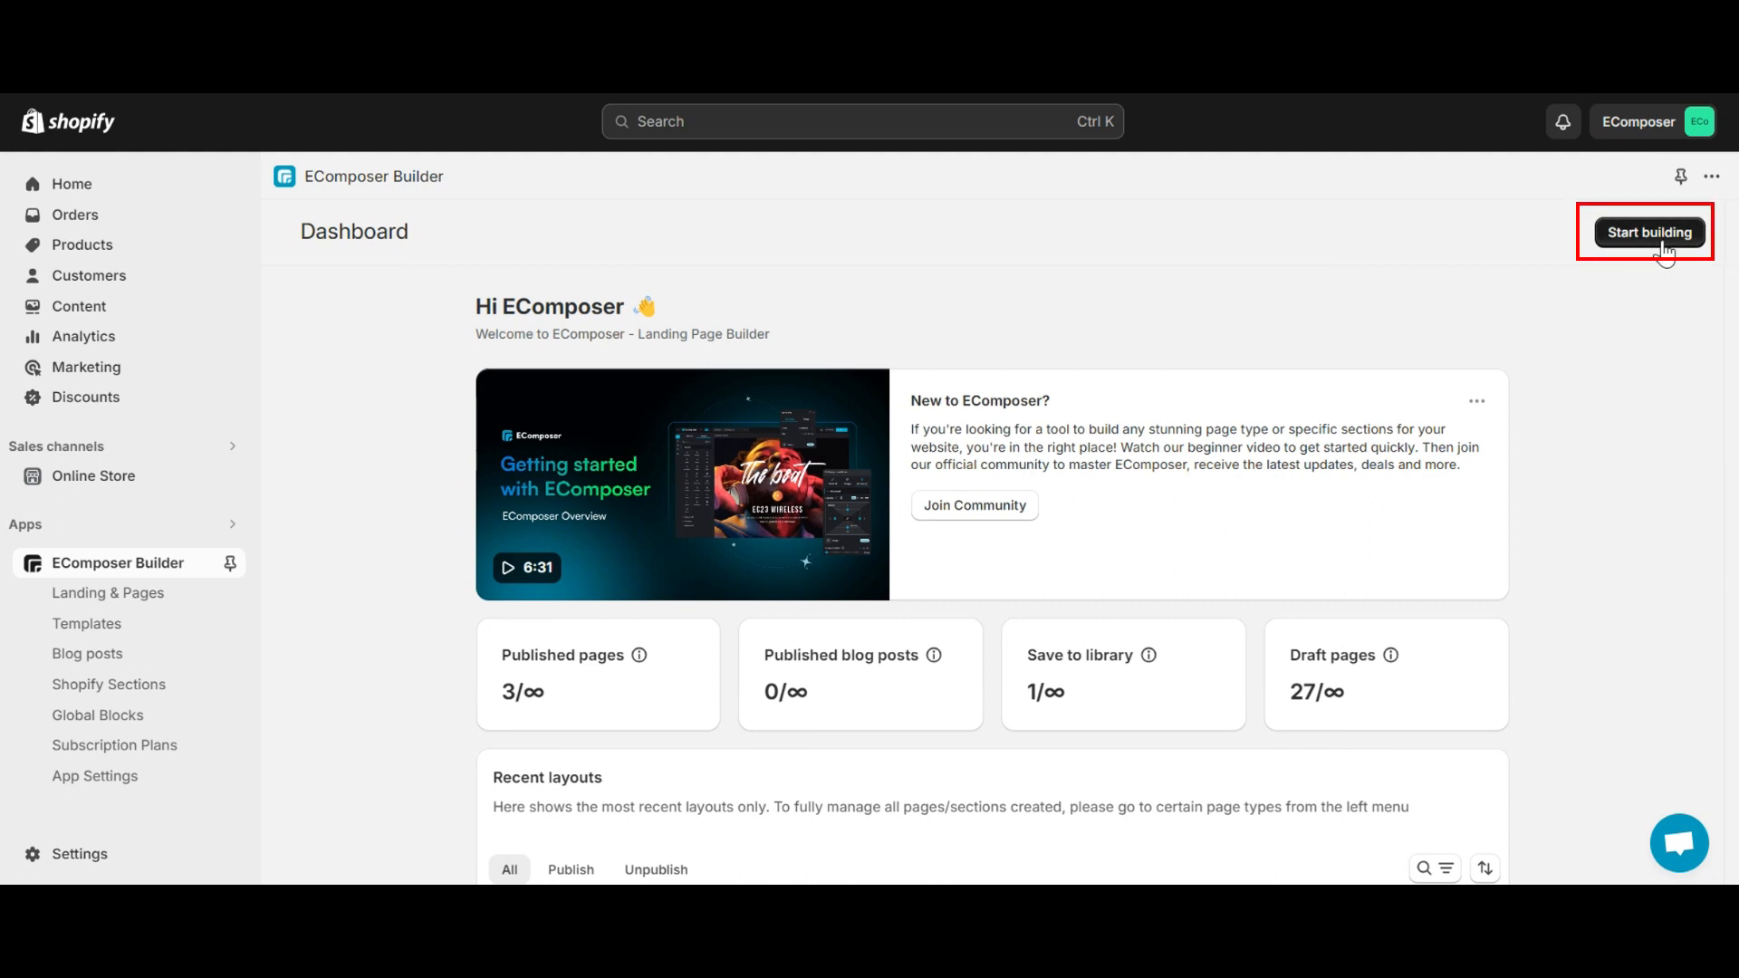
- Open the Candle Homepage layout from the recent layouts for editing
scroll(1617, 536, "down", 3)
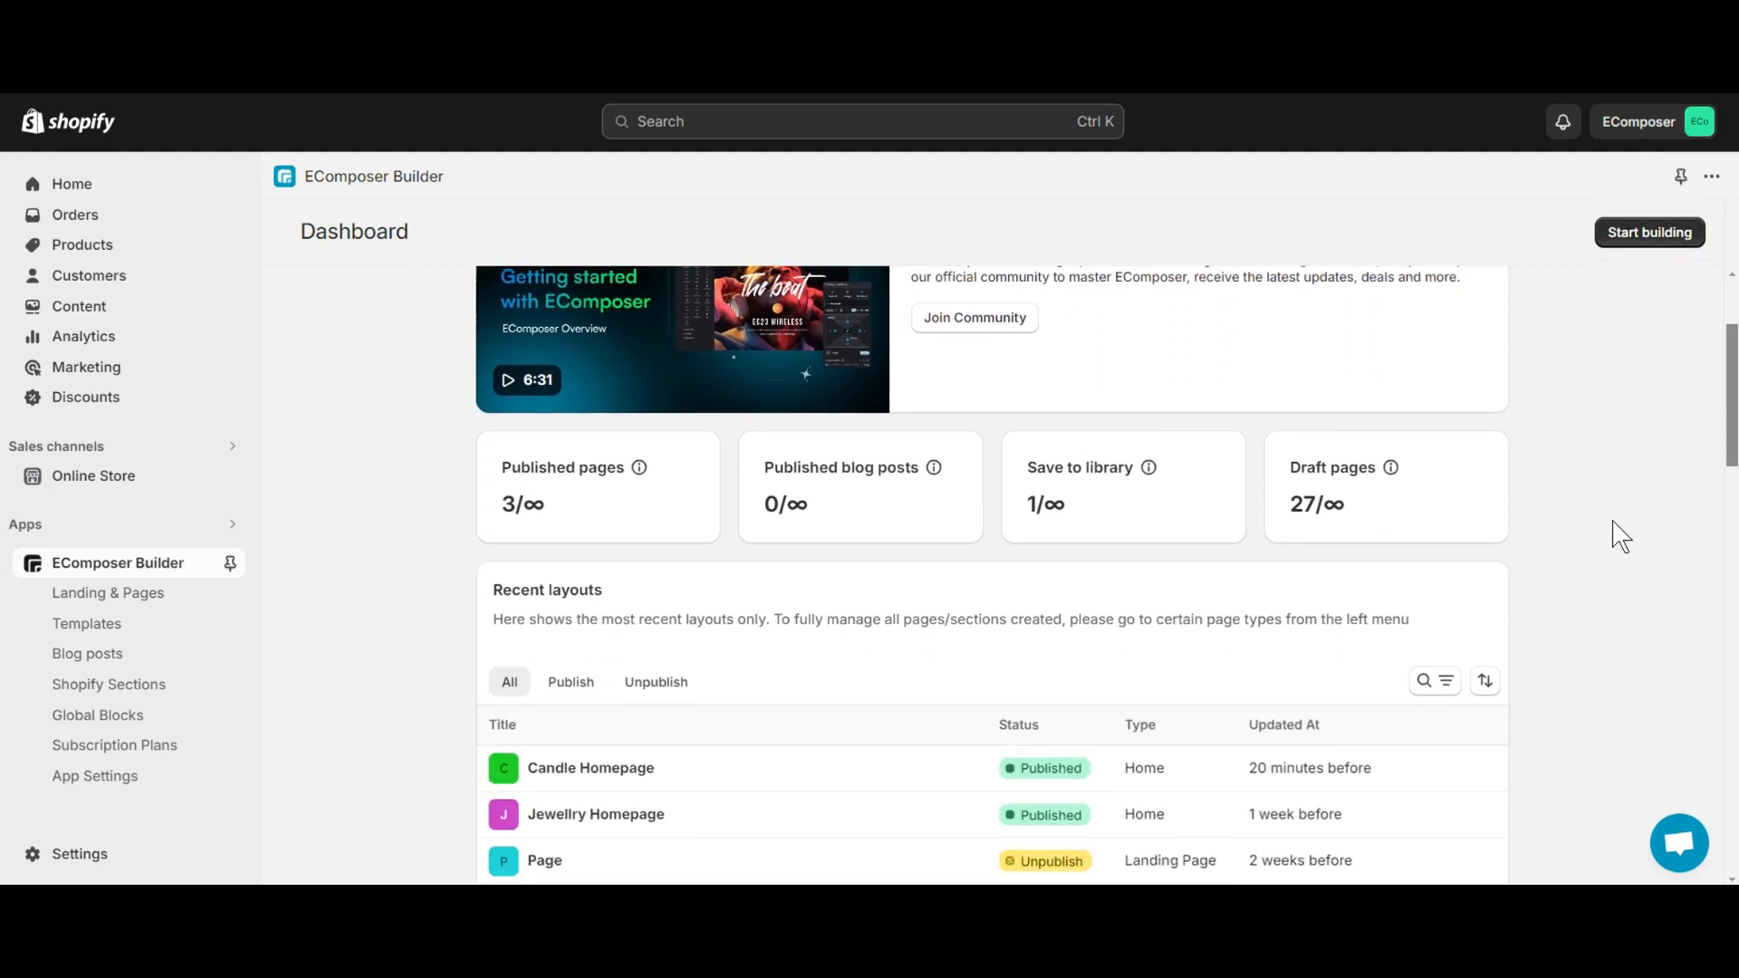
scroll(1617, 537, "down", 1)
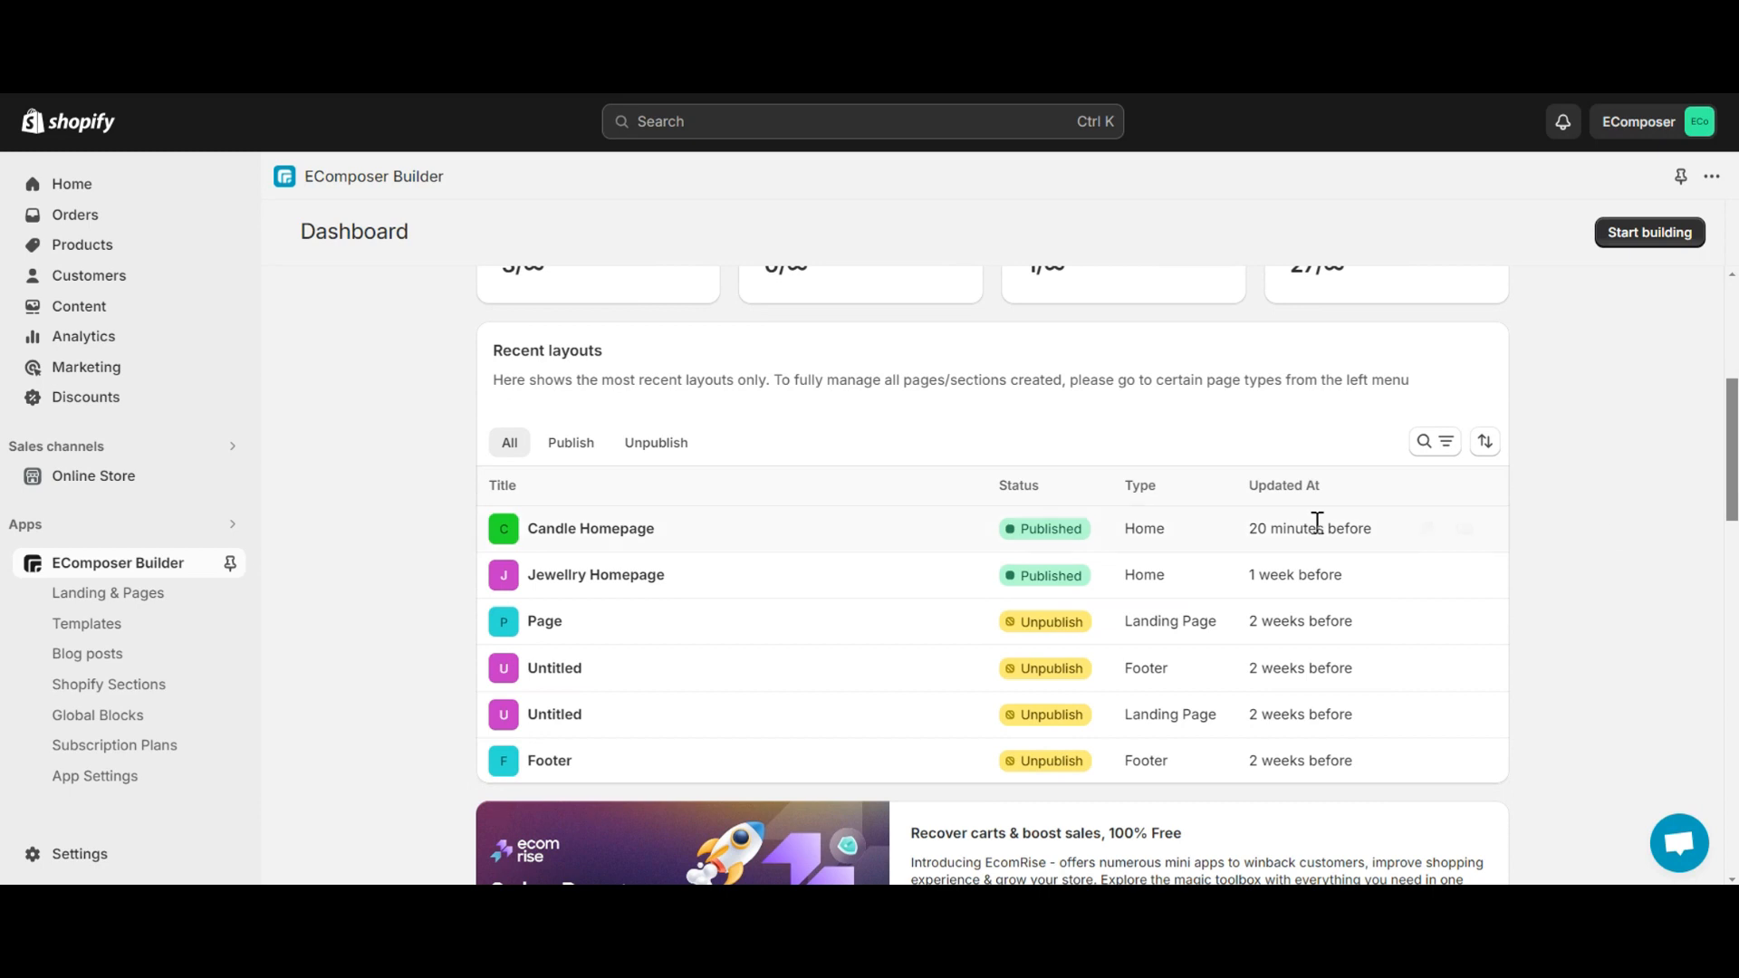
left_click(639, 528)
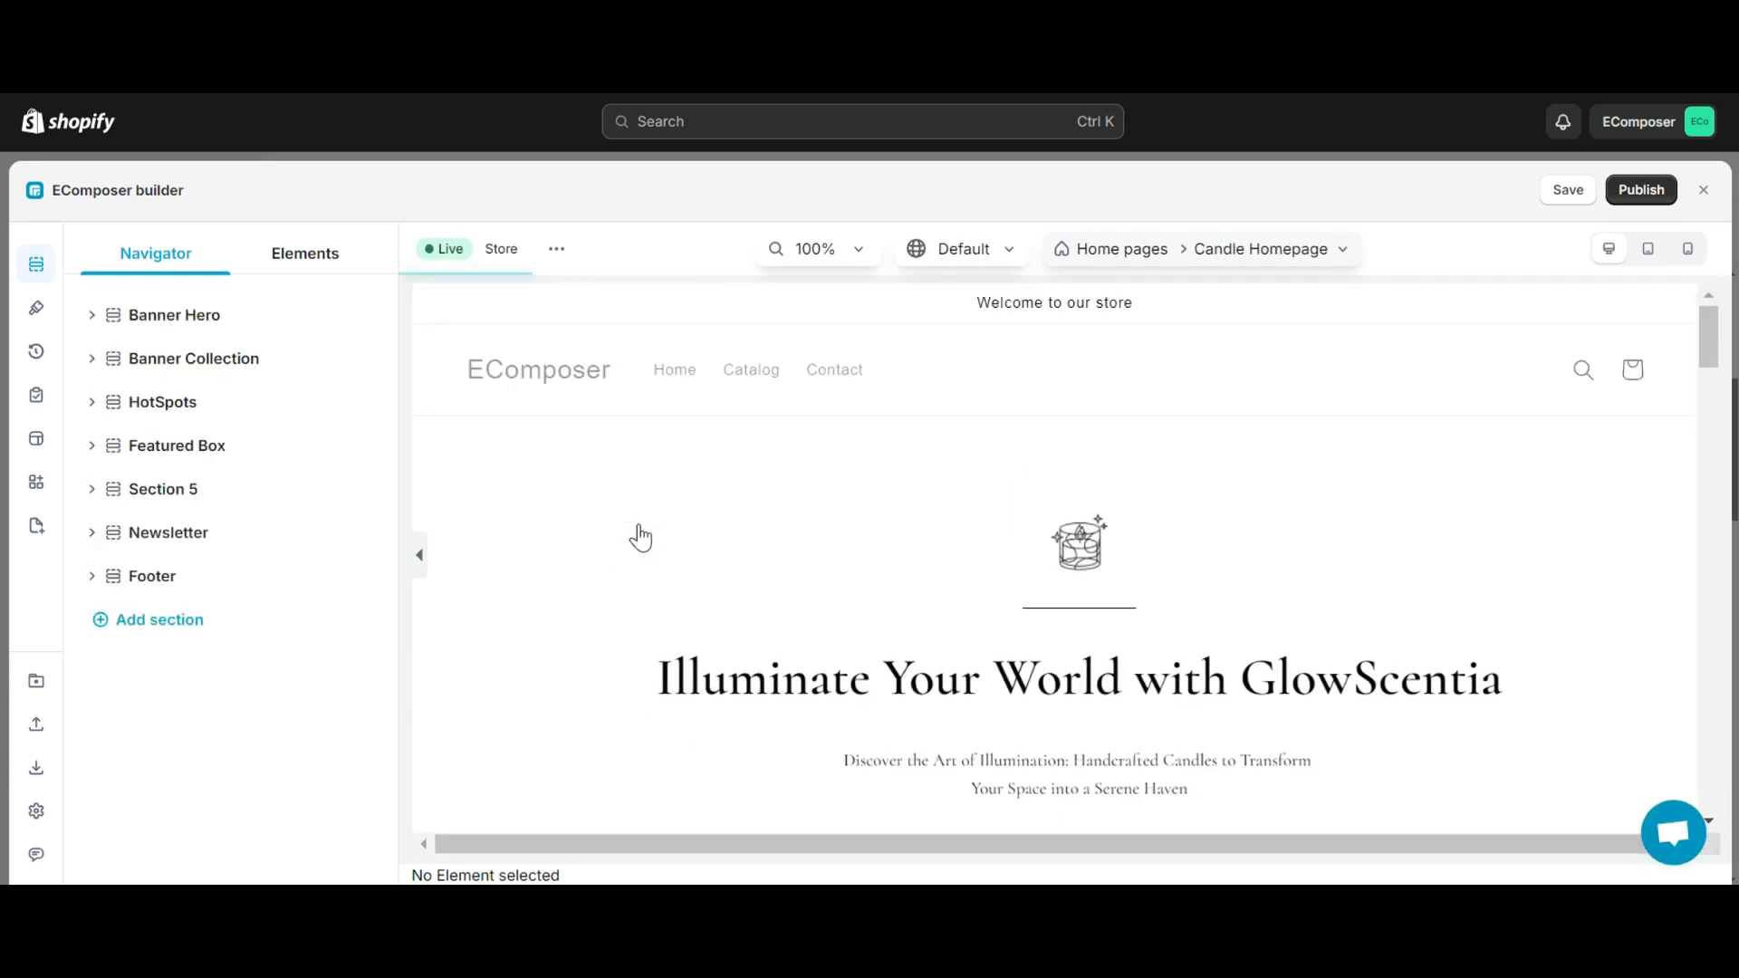
- Add a second column to the Banner Hero section's structure, splitting it 50/50
scroll(640, 537, "down", 2)
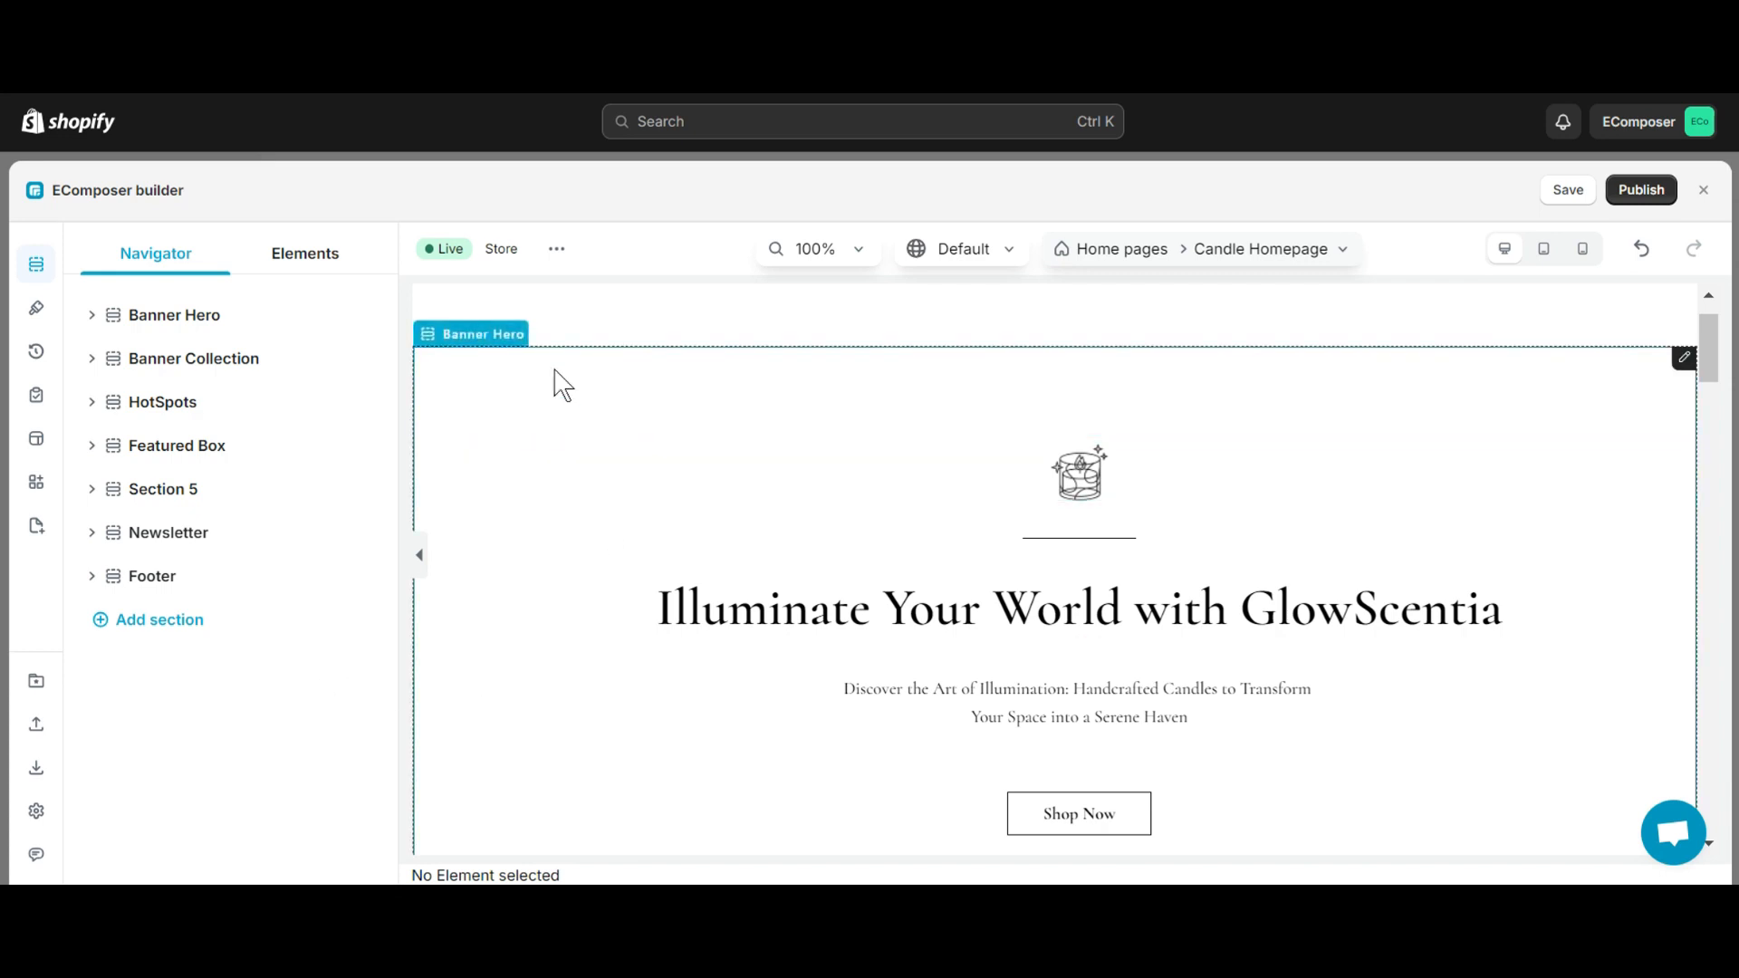
left_click(480, 354)
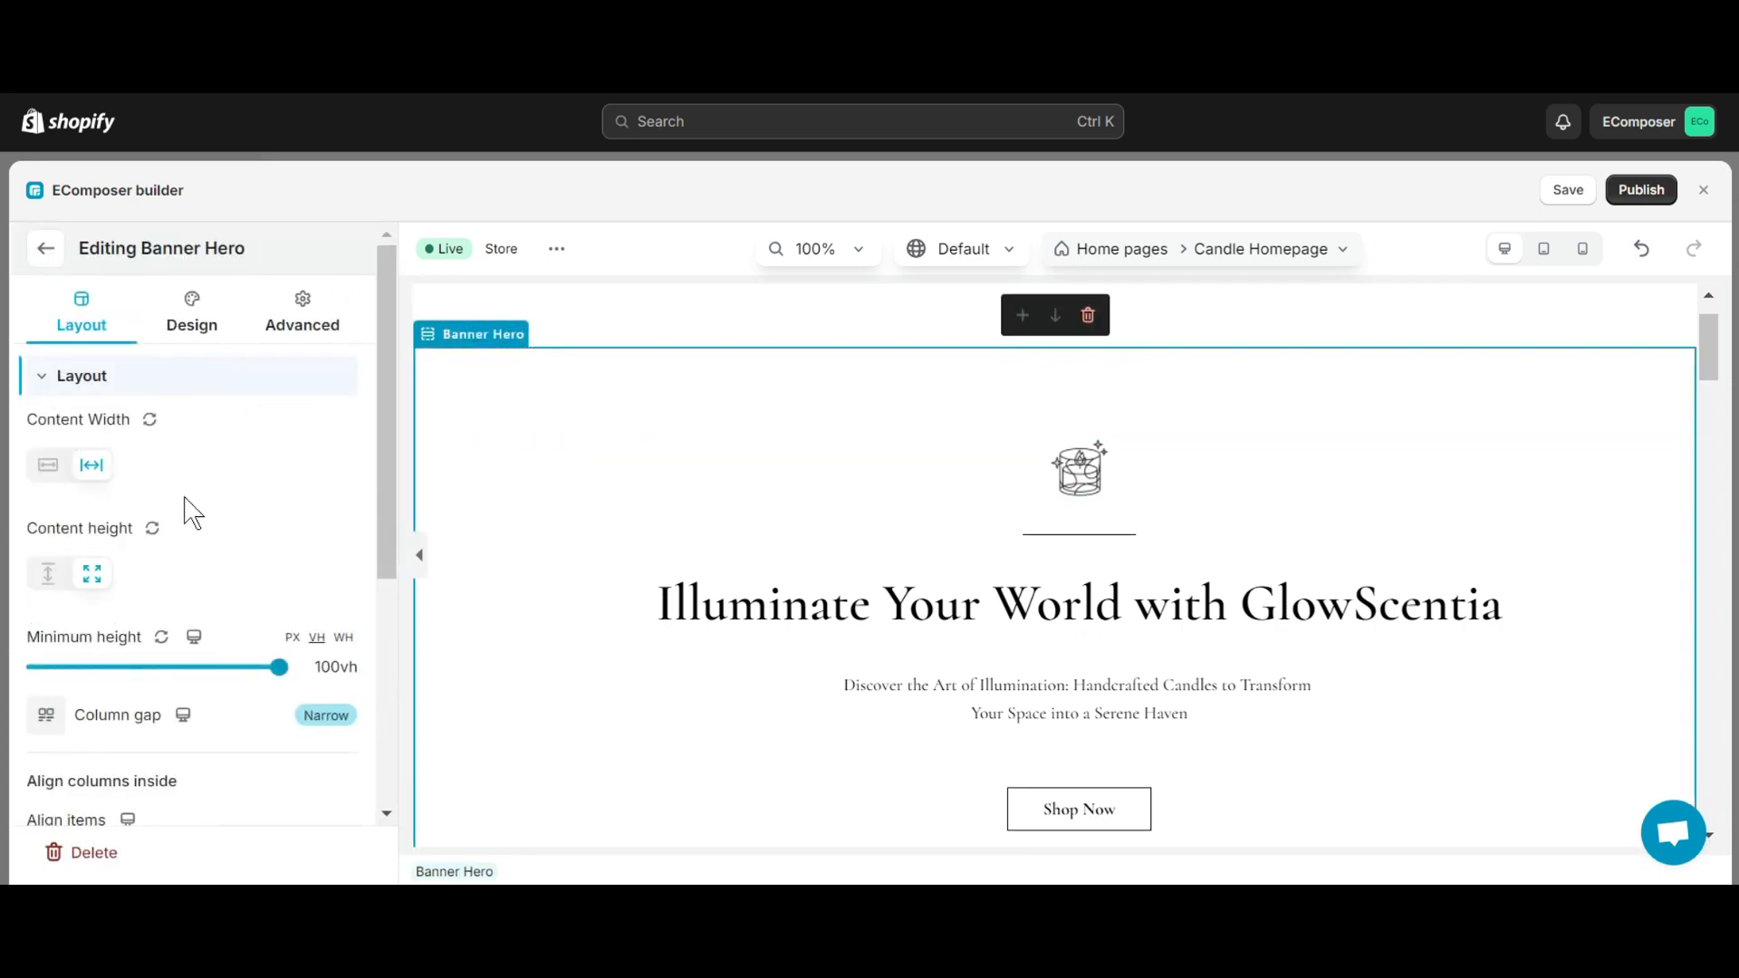
scroll(190, 543, "down", 5)
left_click(179, 748)
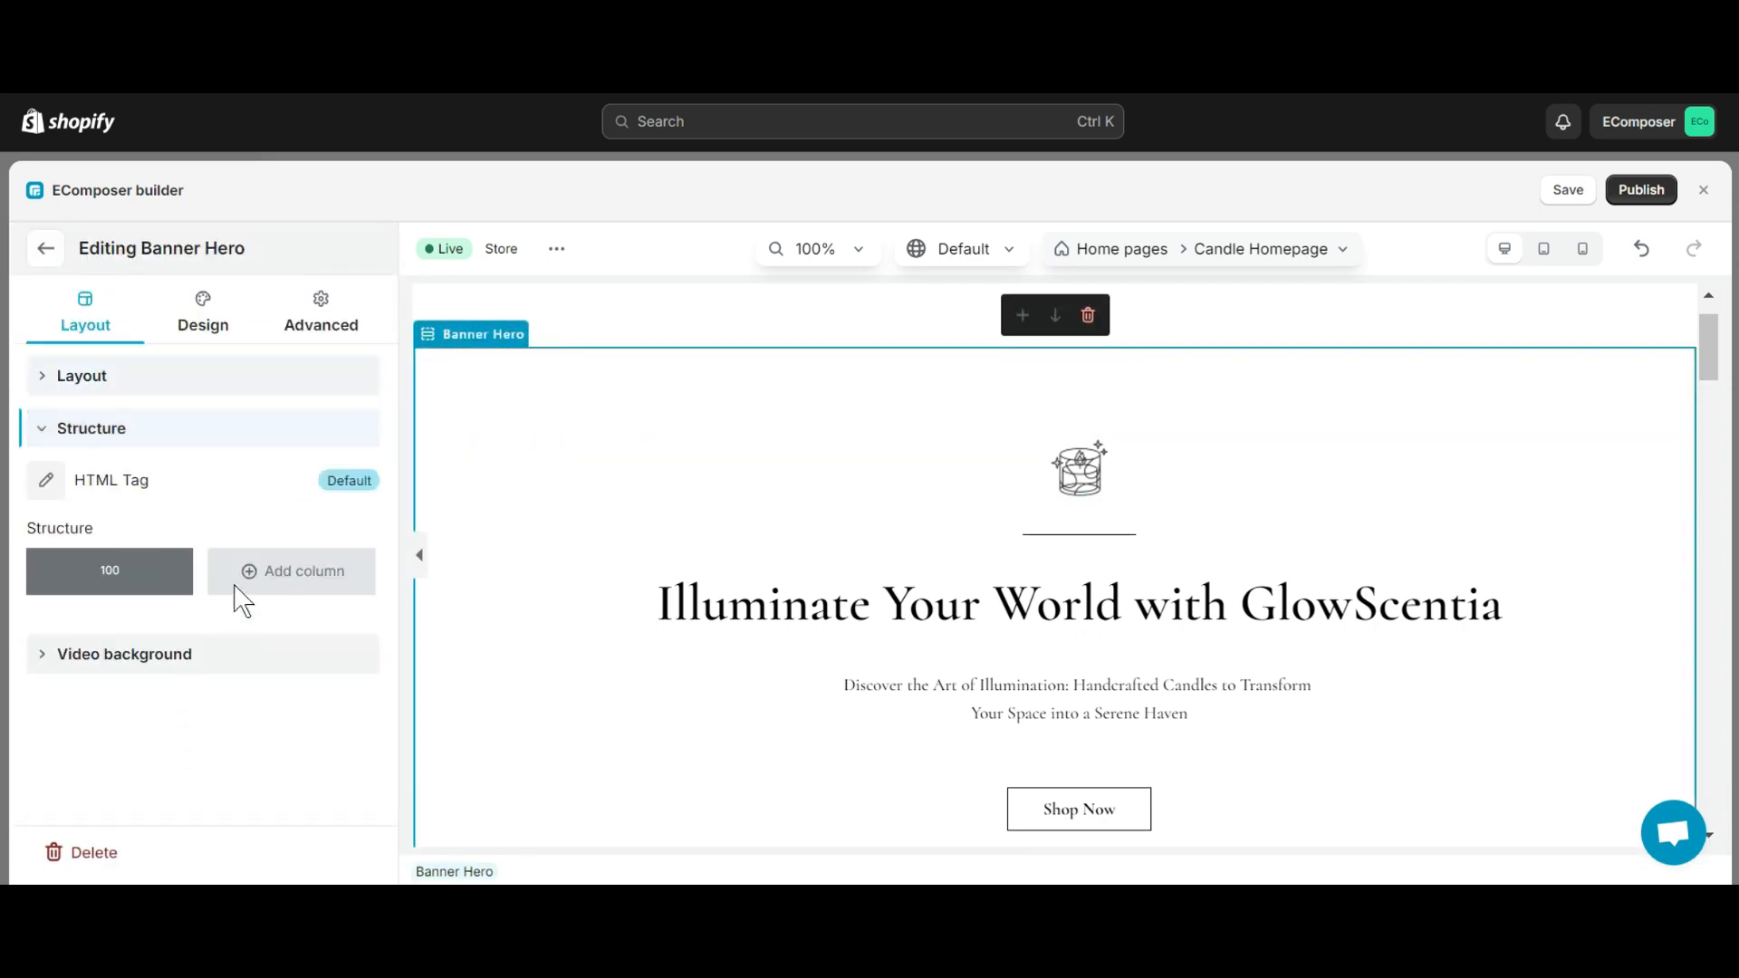
left_click(310, 590)
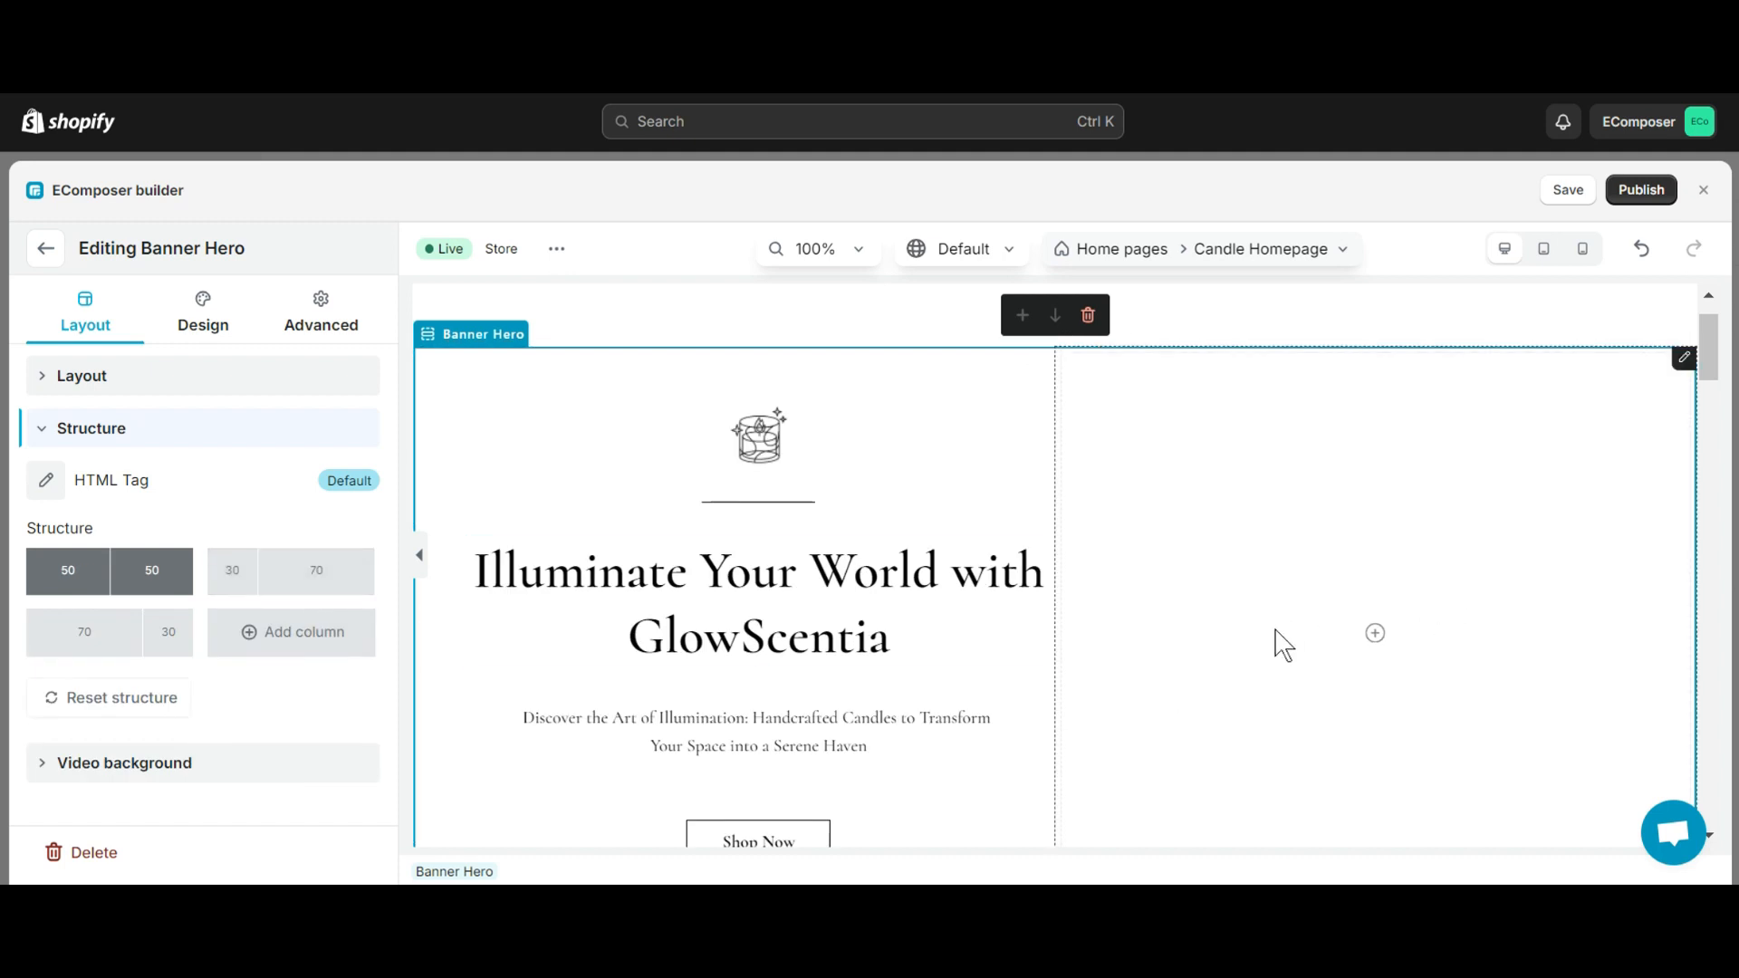
- Find the Advanced Image element and place it in the empty second column of the Banner Hero
left_click(1309, 636)
left_click(46, 248)
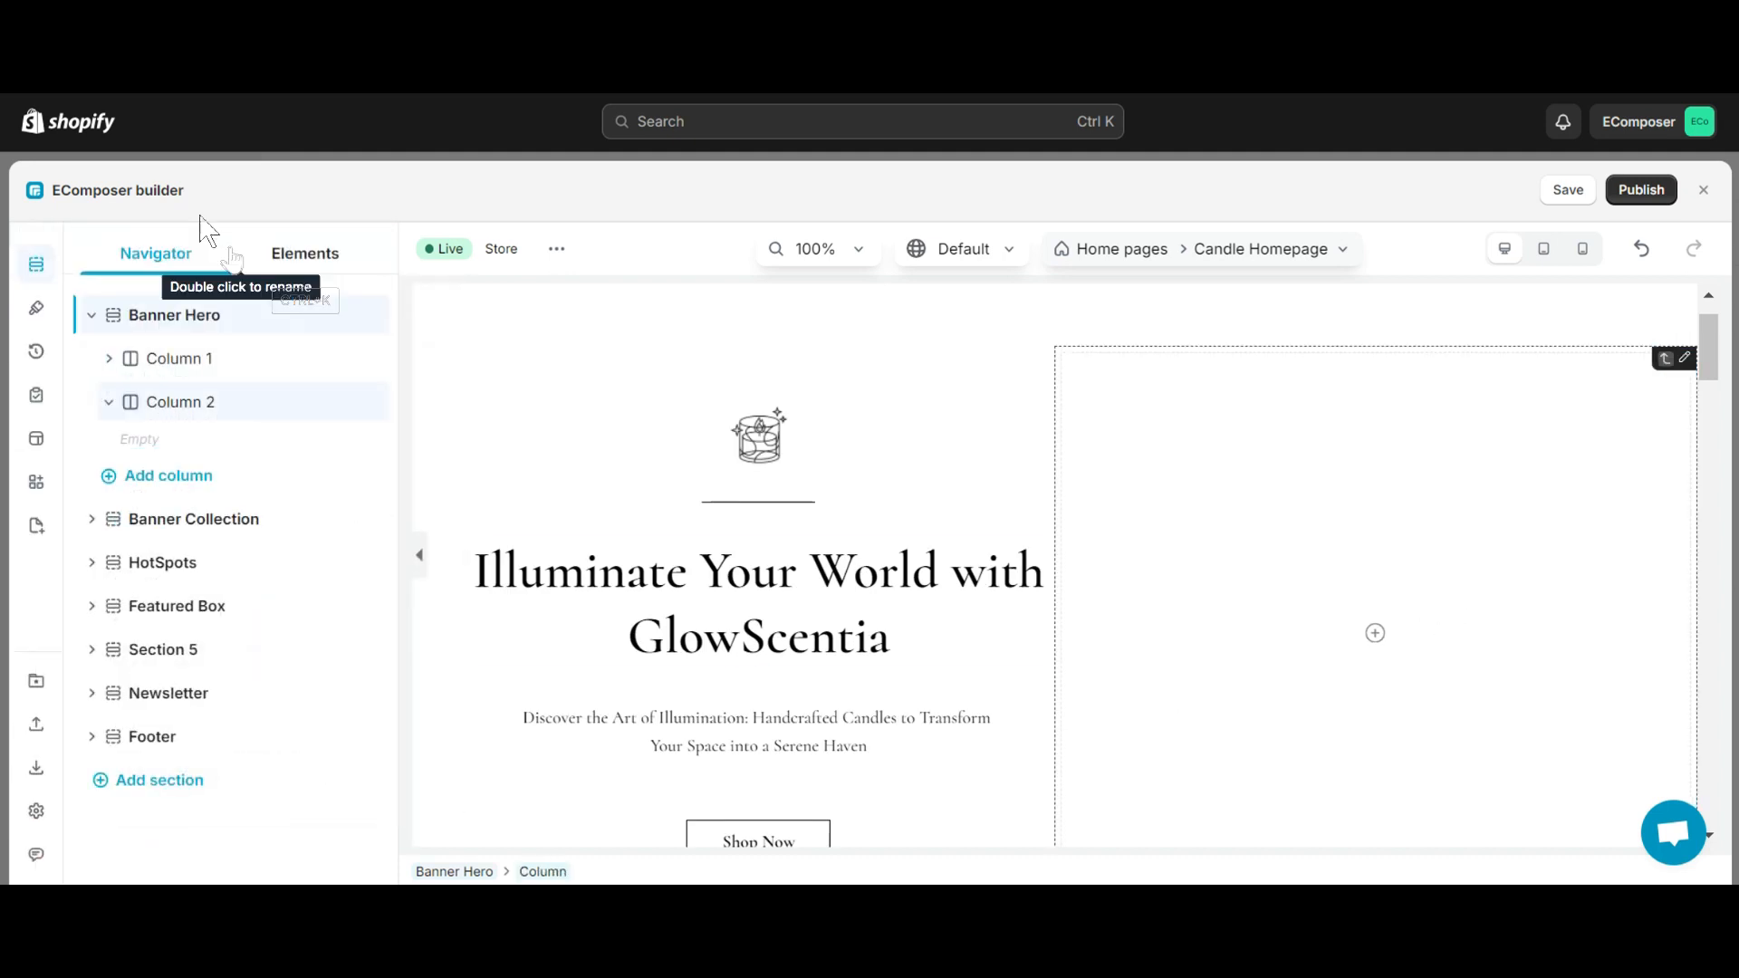
left_click(336, 258)
left_click(191, 314)
type("Advanced")
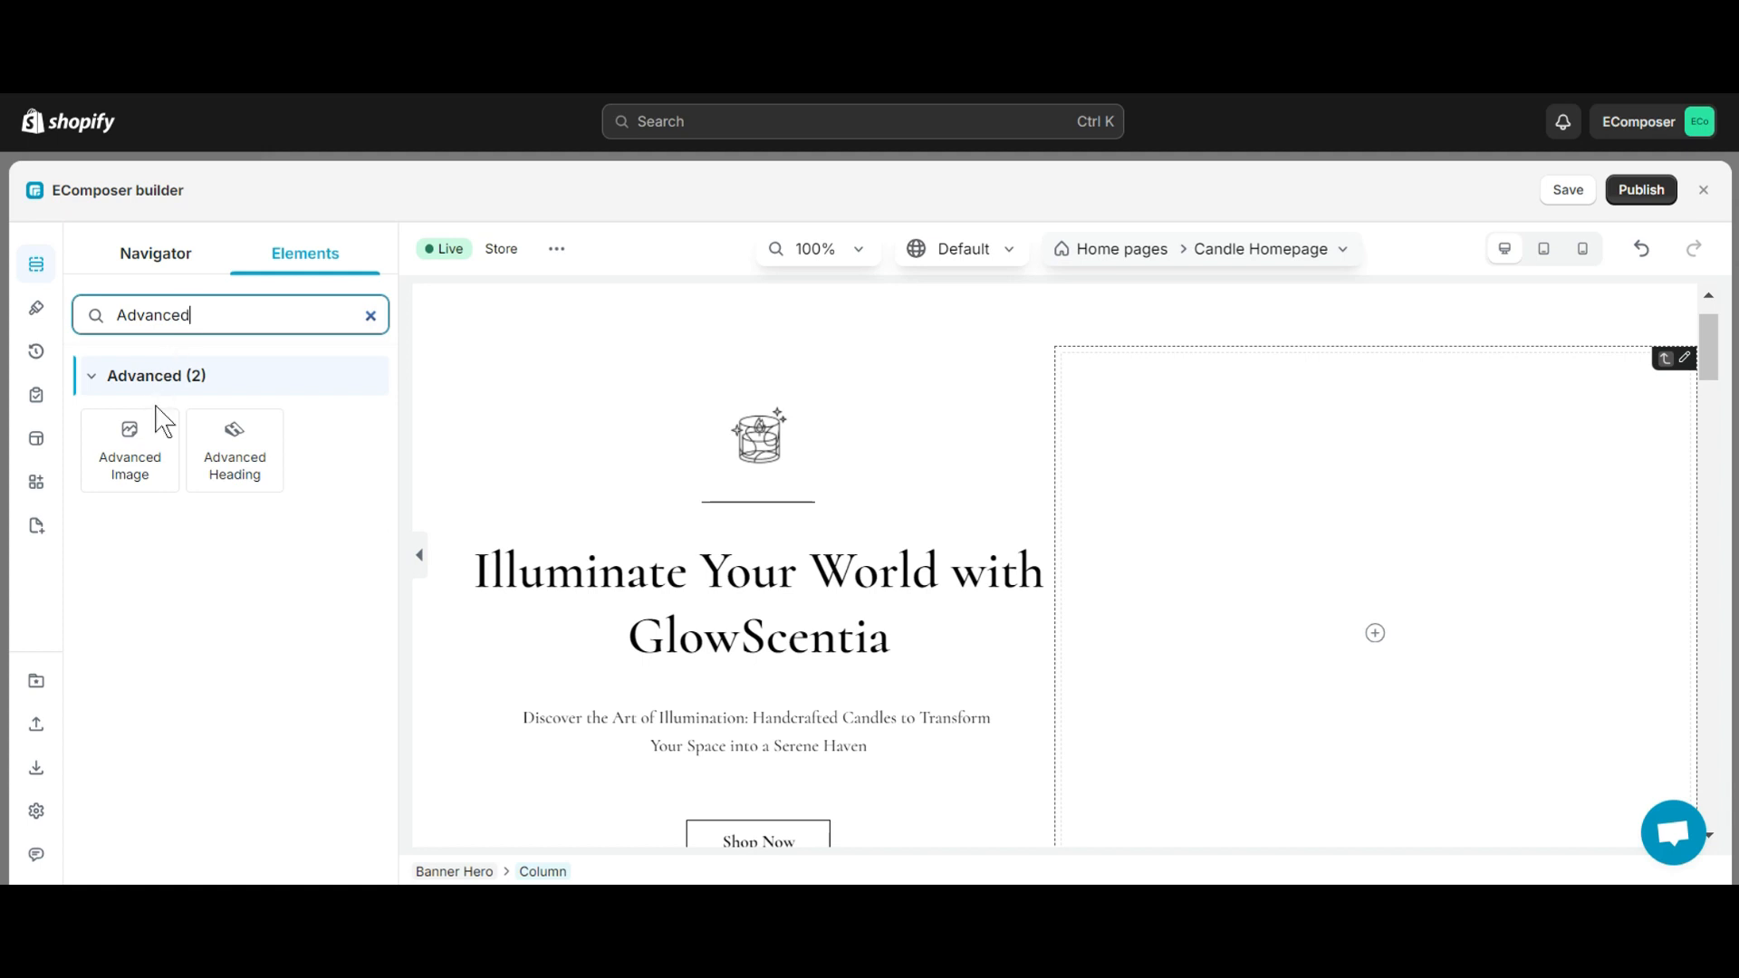
left_click_drag(163, 421, 1462, 571)
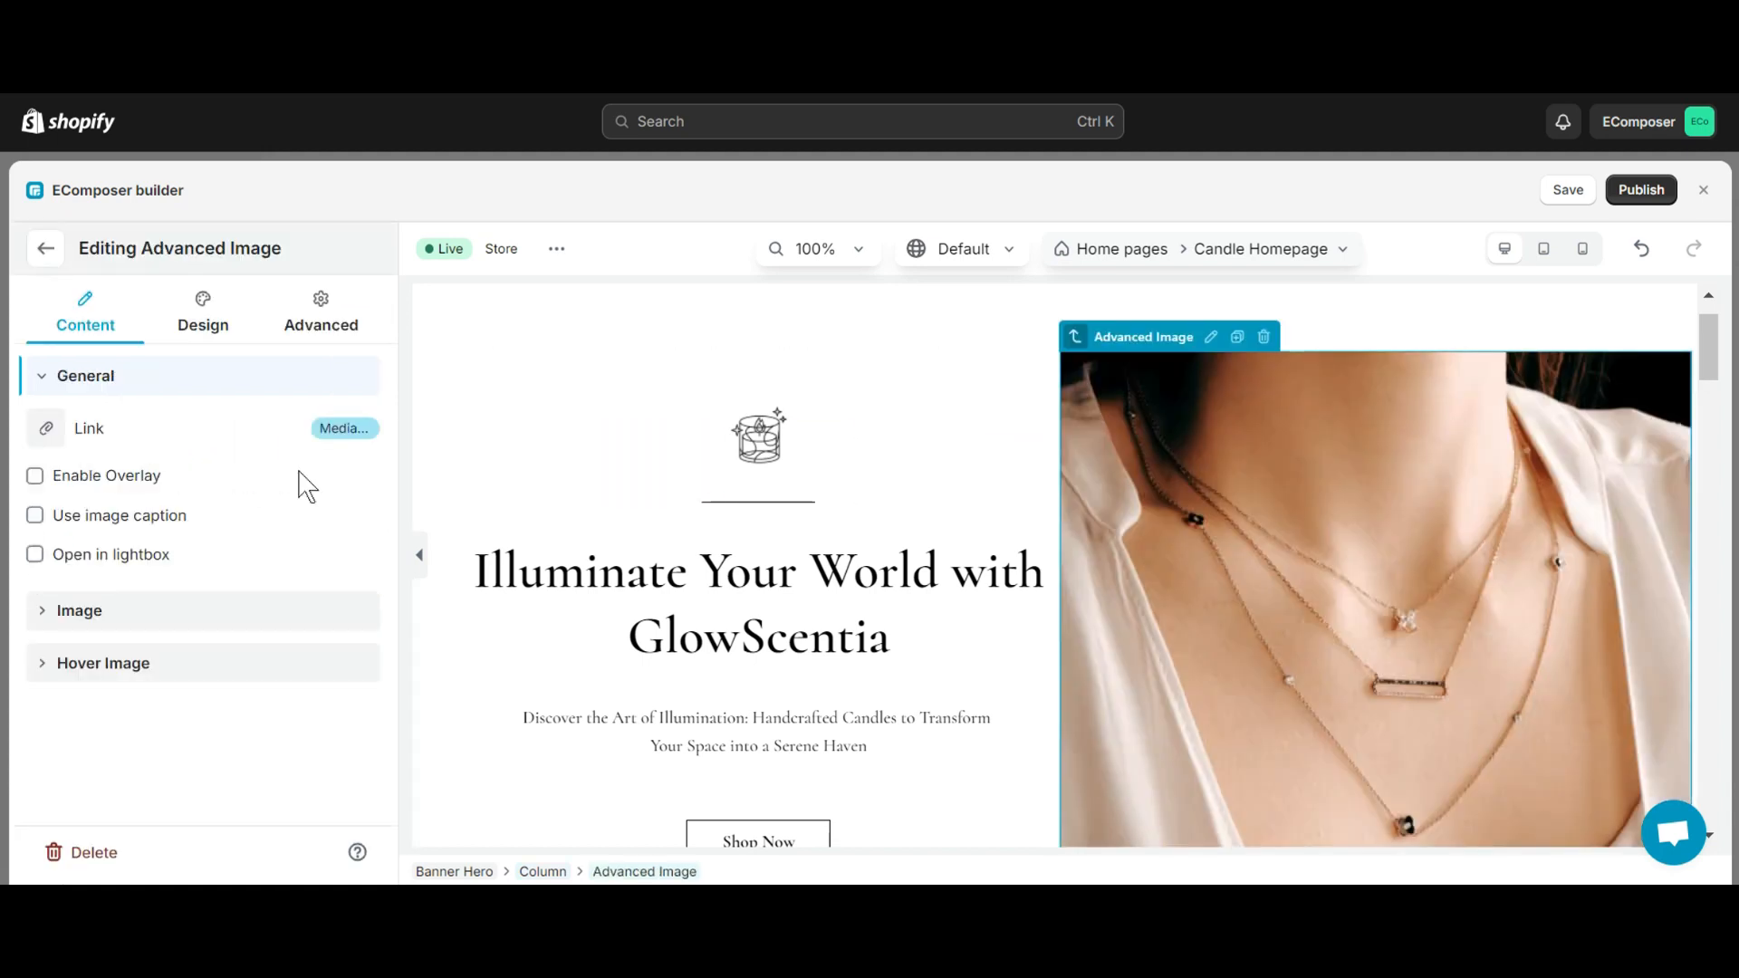
scroll(1268, 497, "down", 1)
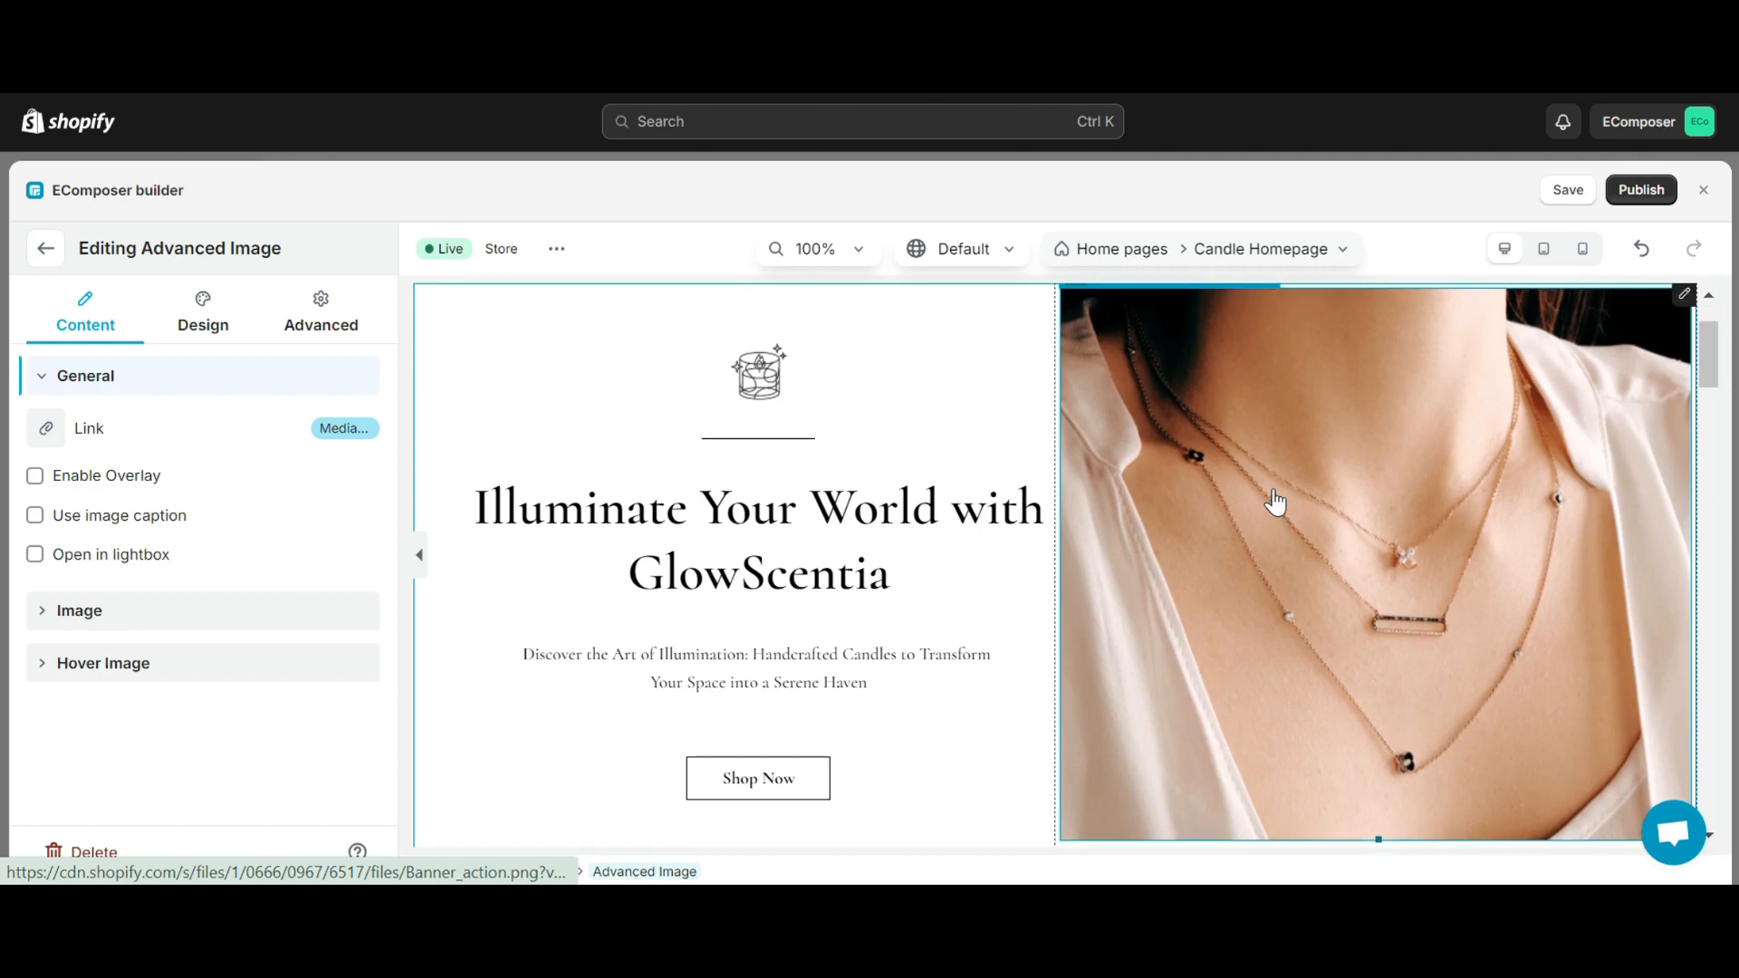
scroll(1275, 502, "up", 1)
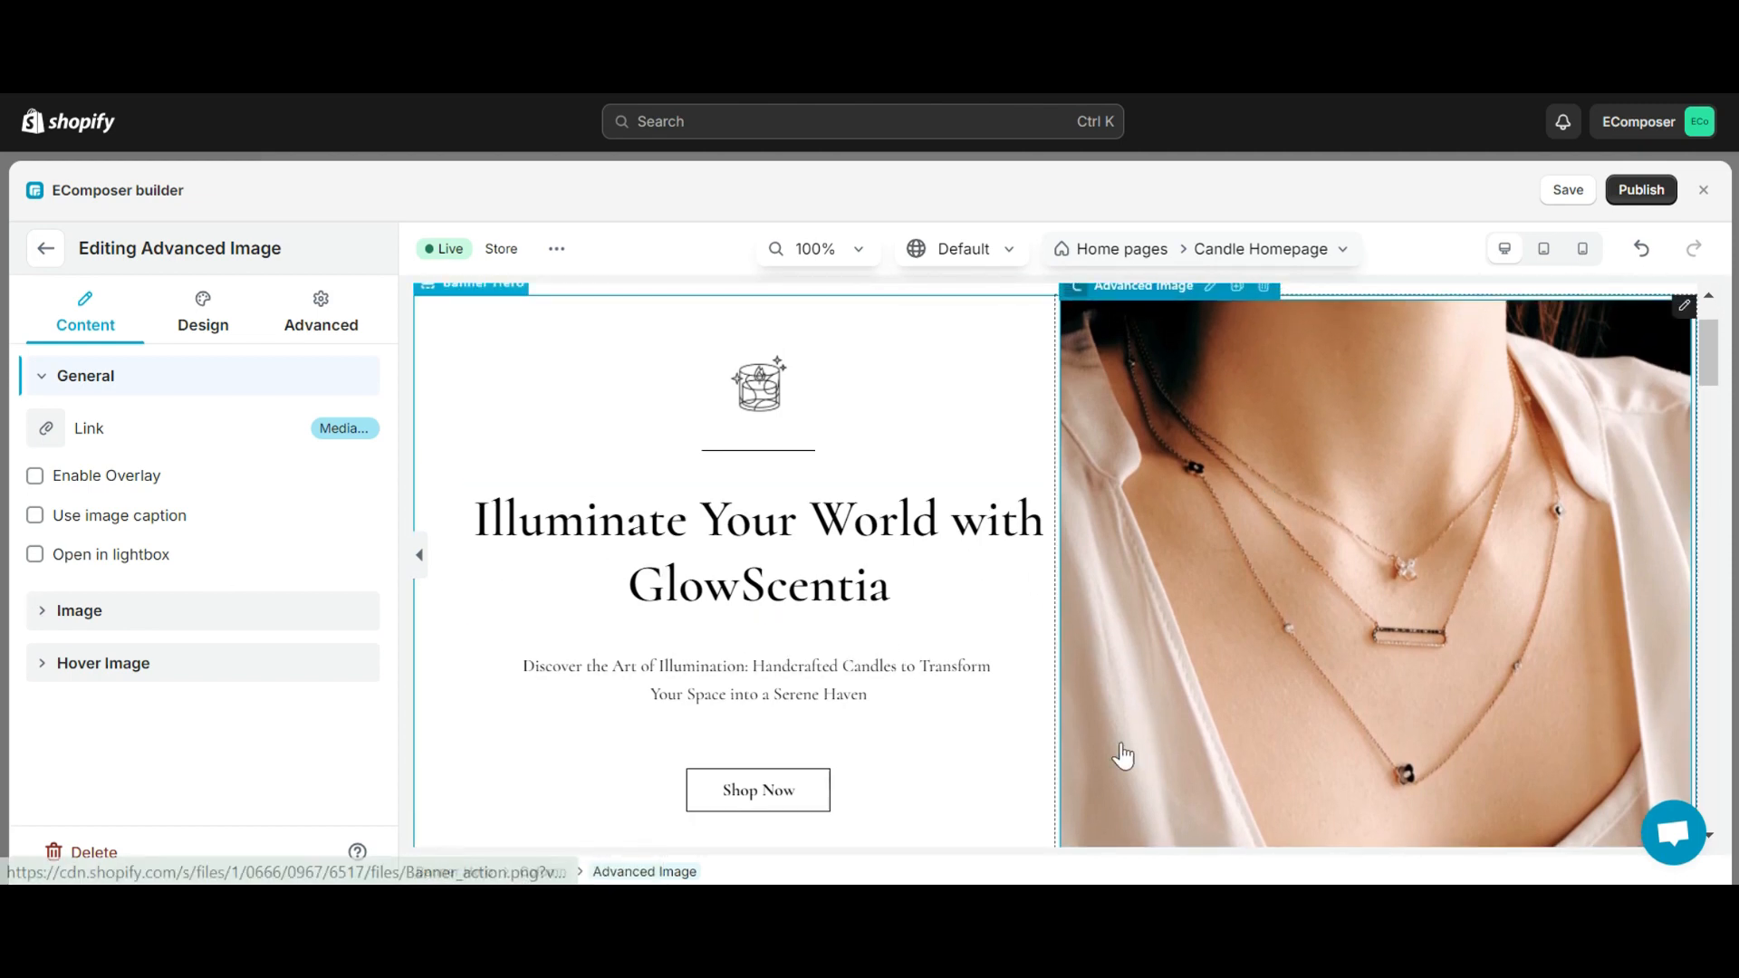
- Set the Advanced Image's link to None and enable its overlay
left_click(318, 388)
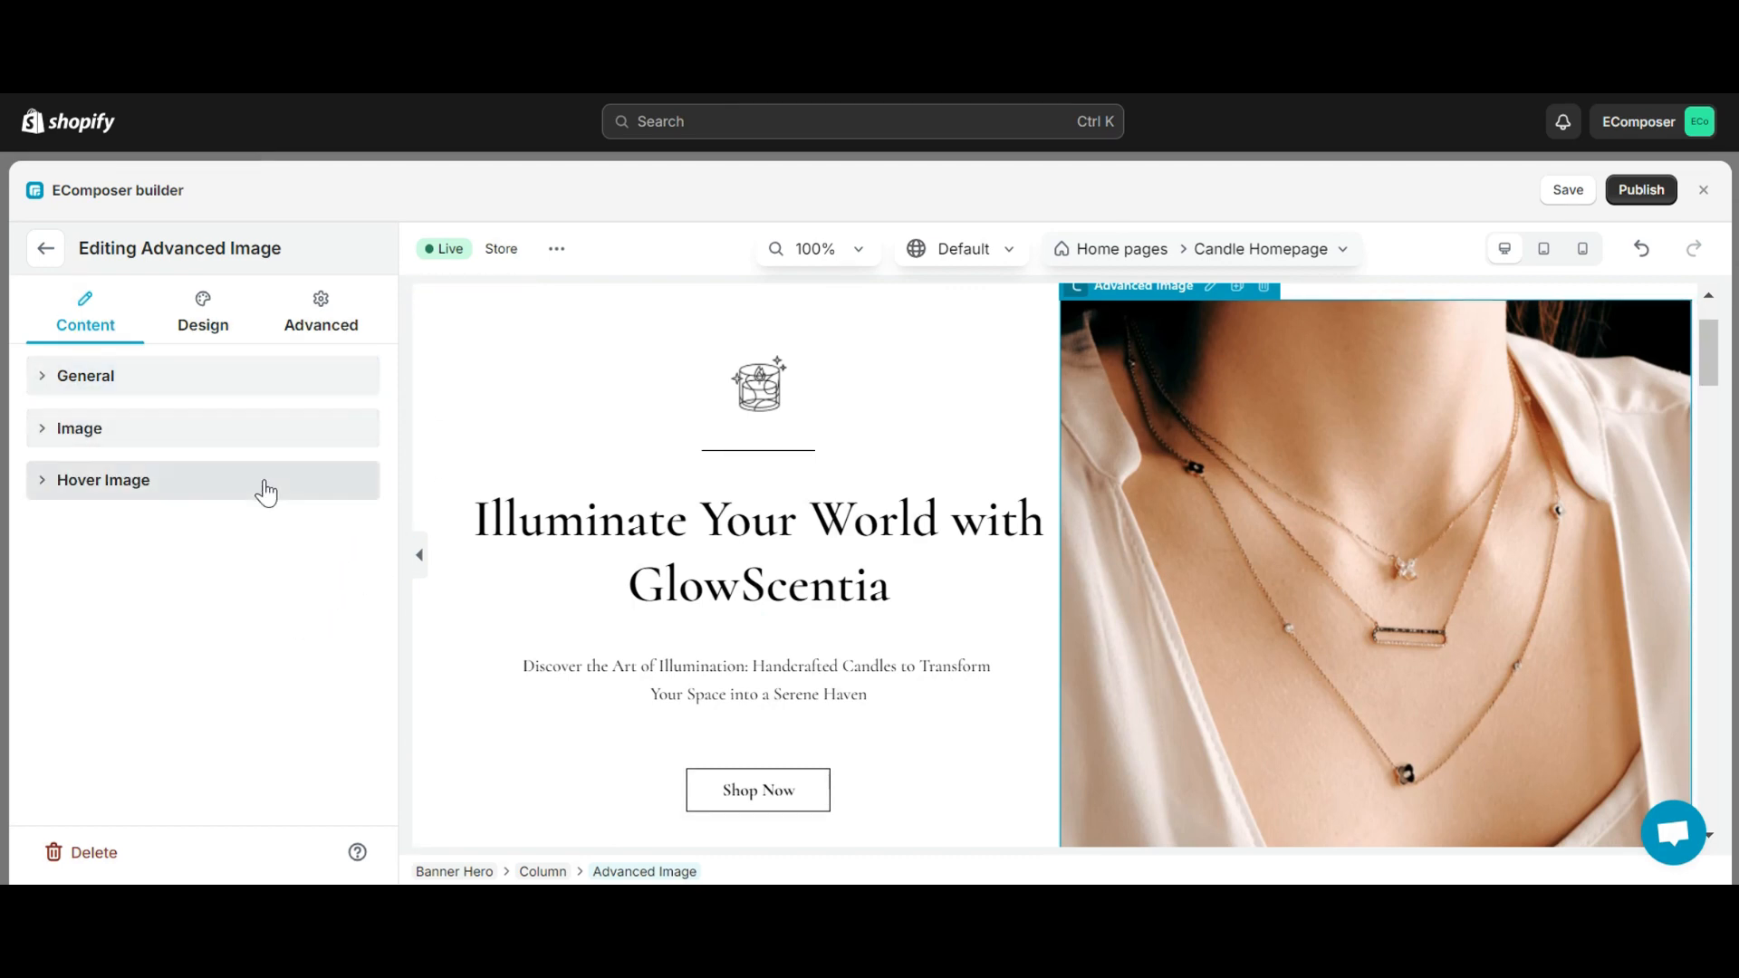
left_click(231, 389)
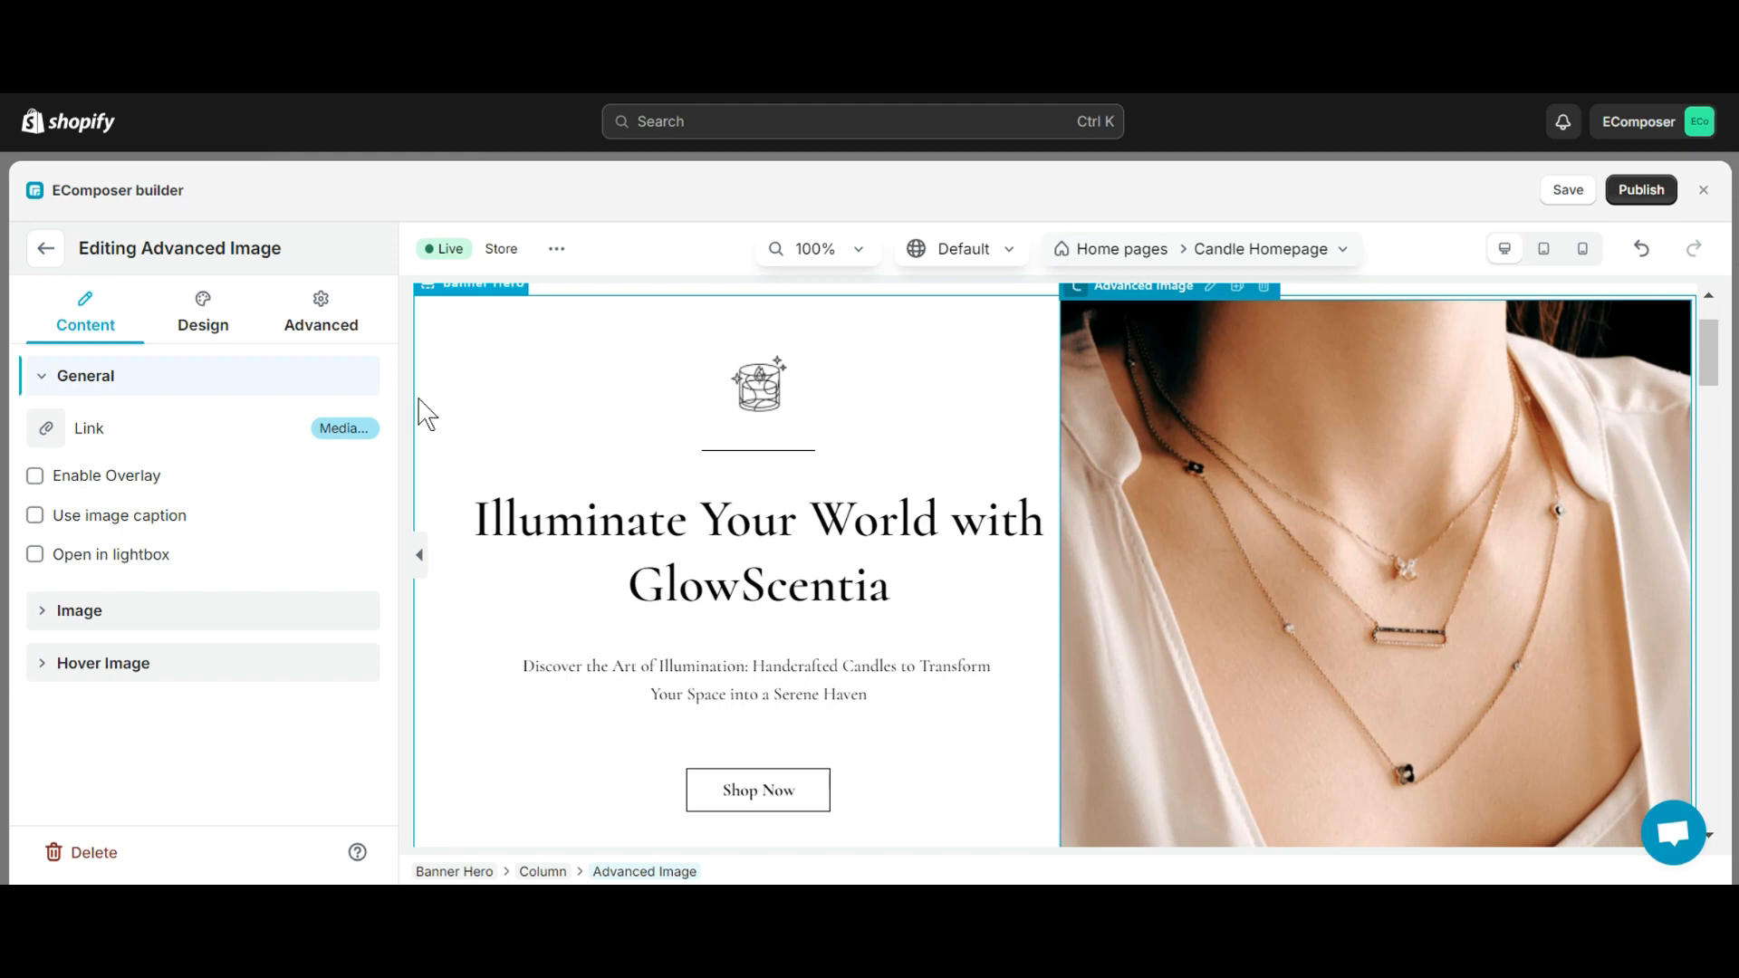
left_click(343, 428)
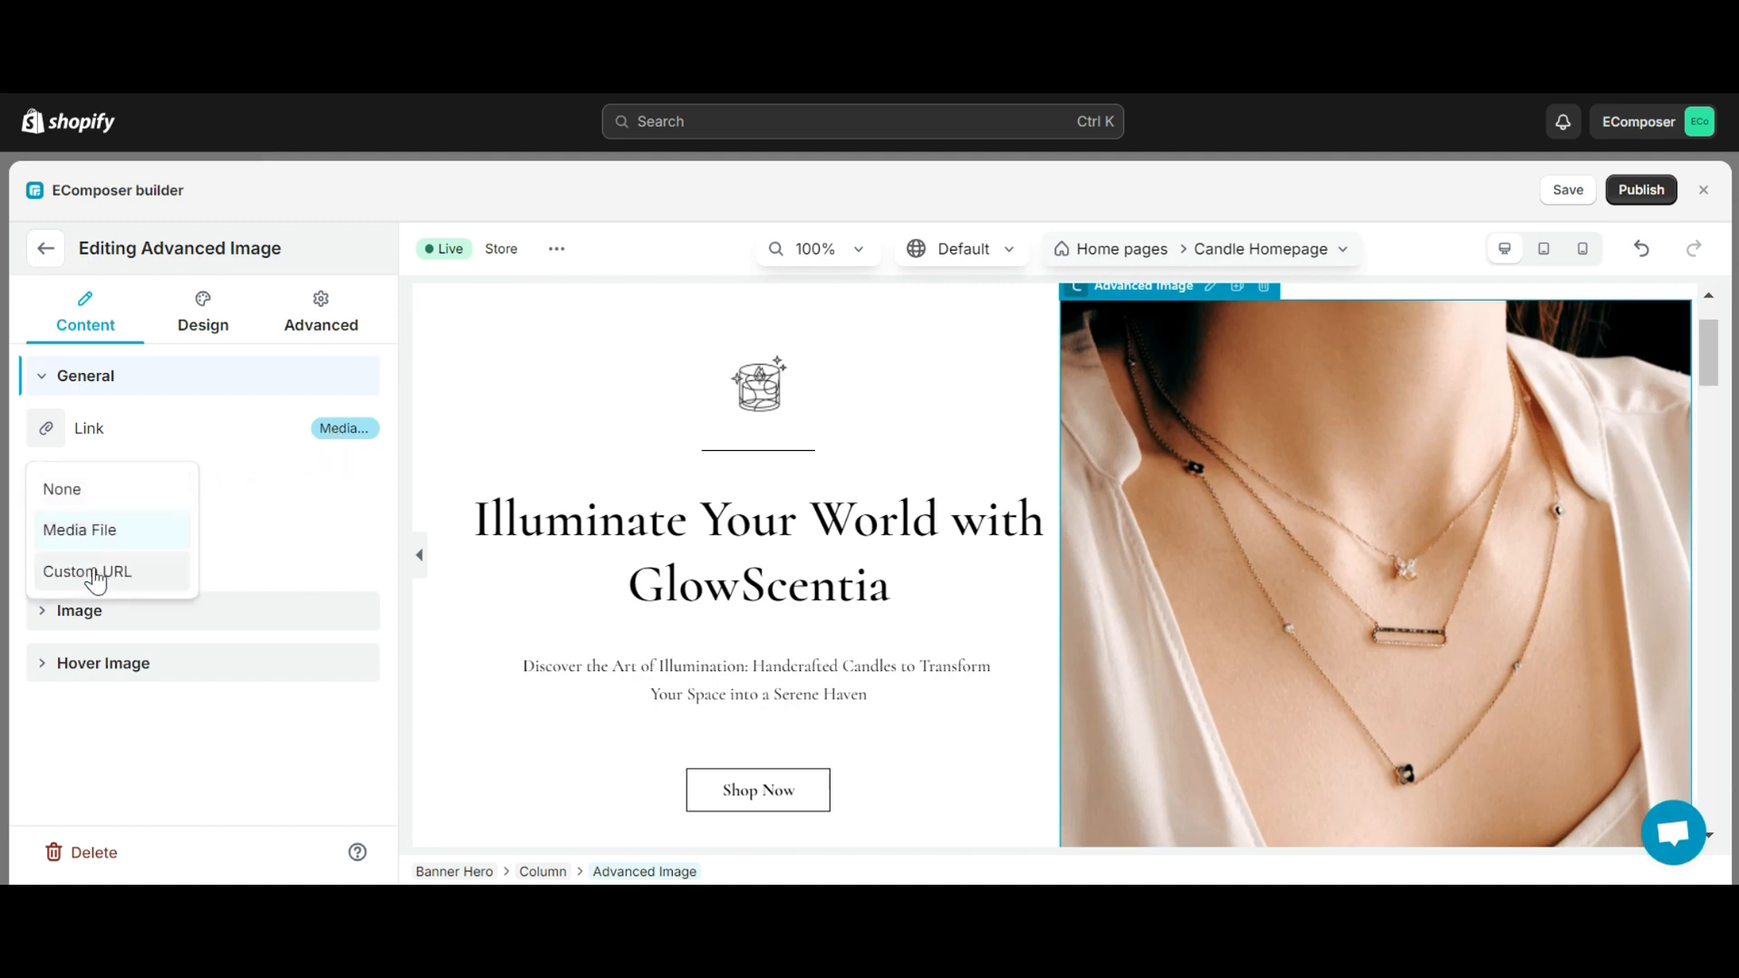
left_click(116, 491)
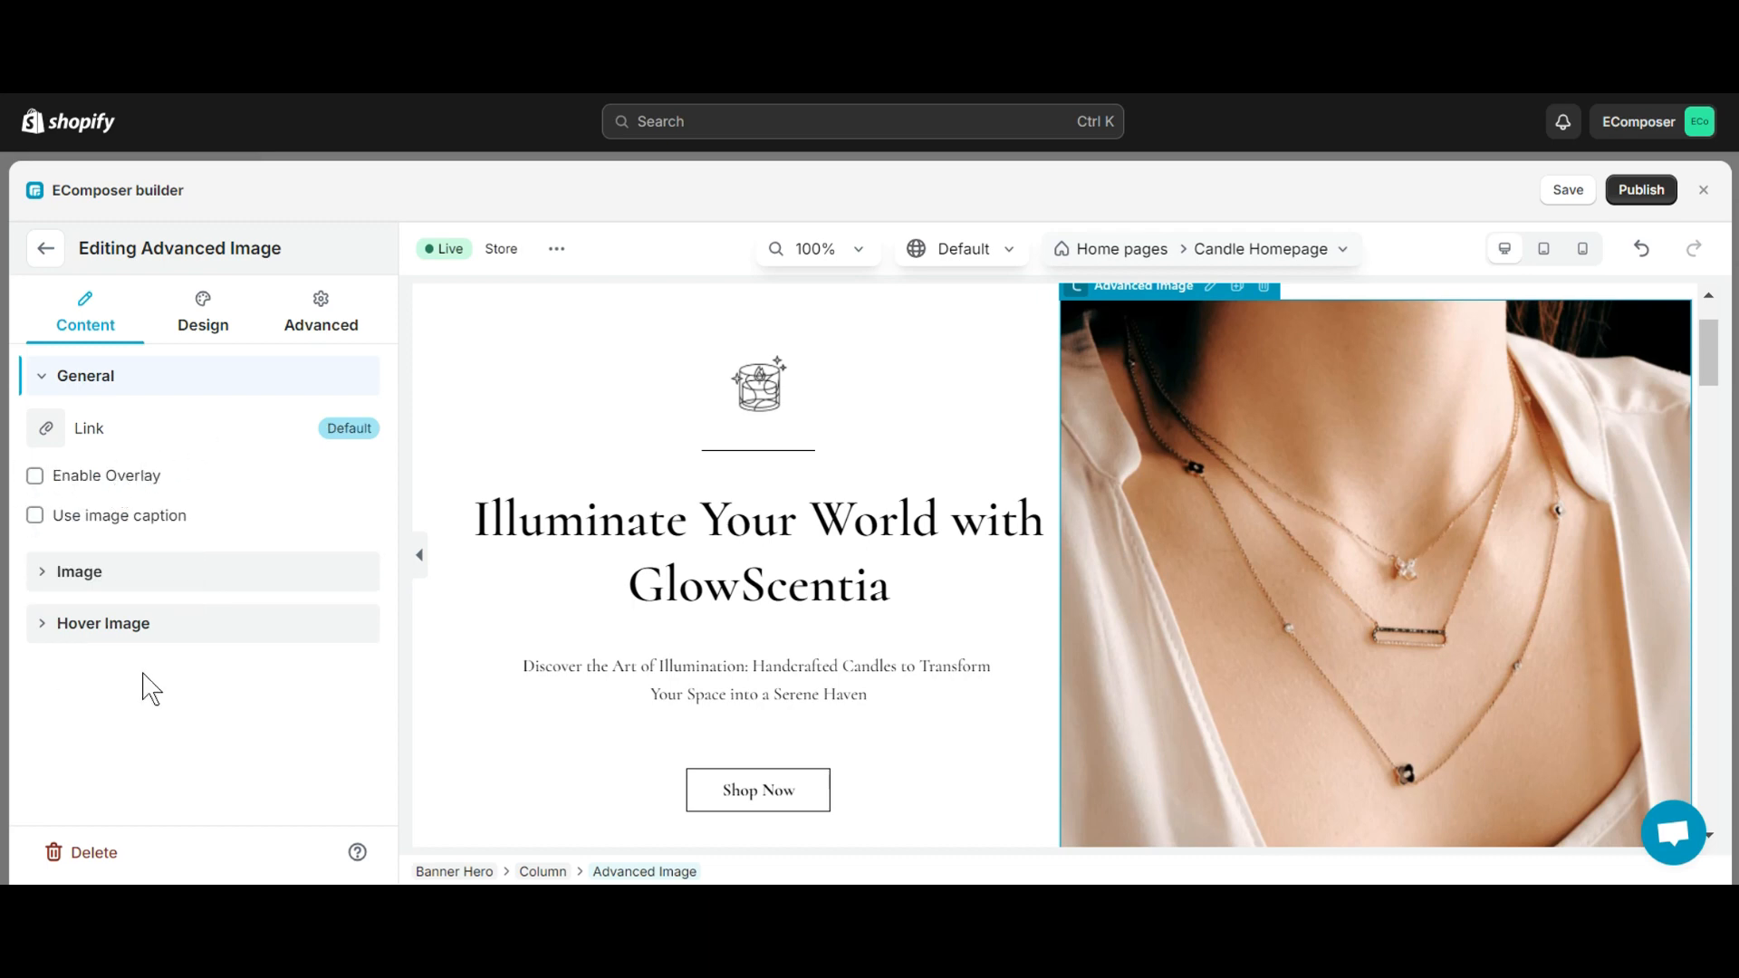
left_click(109, 490)
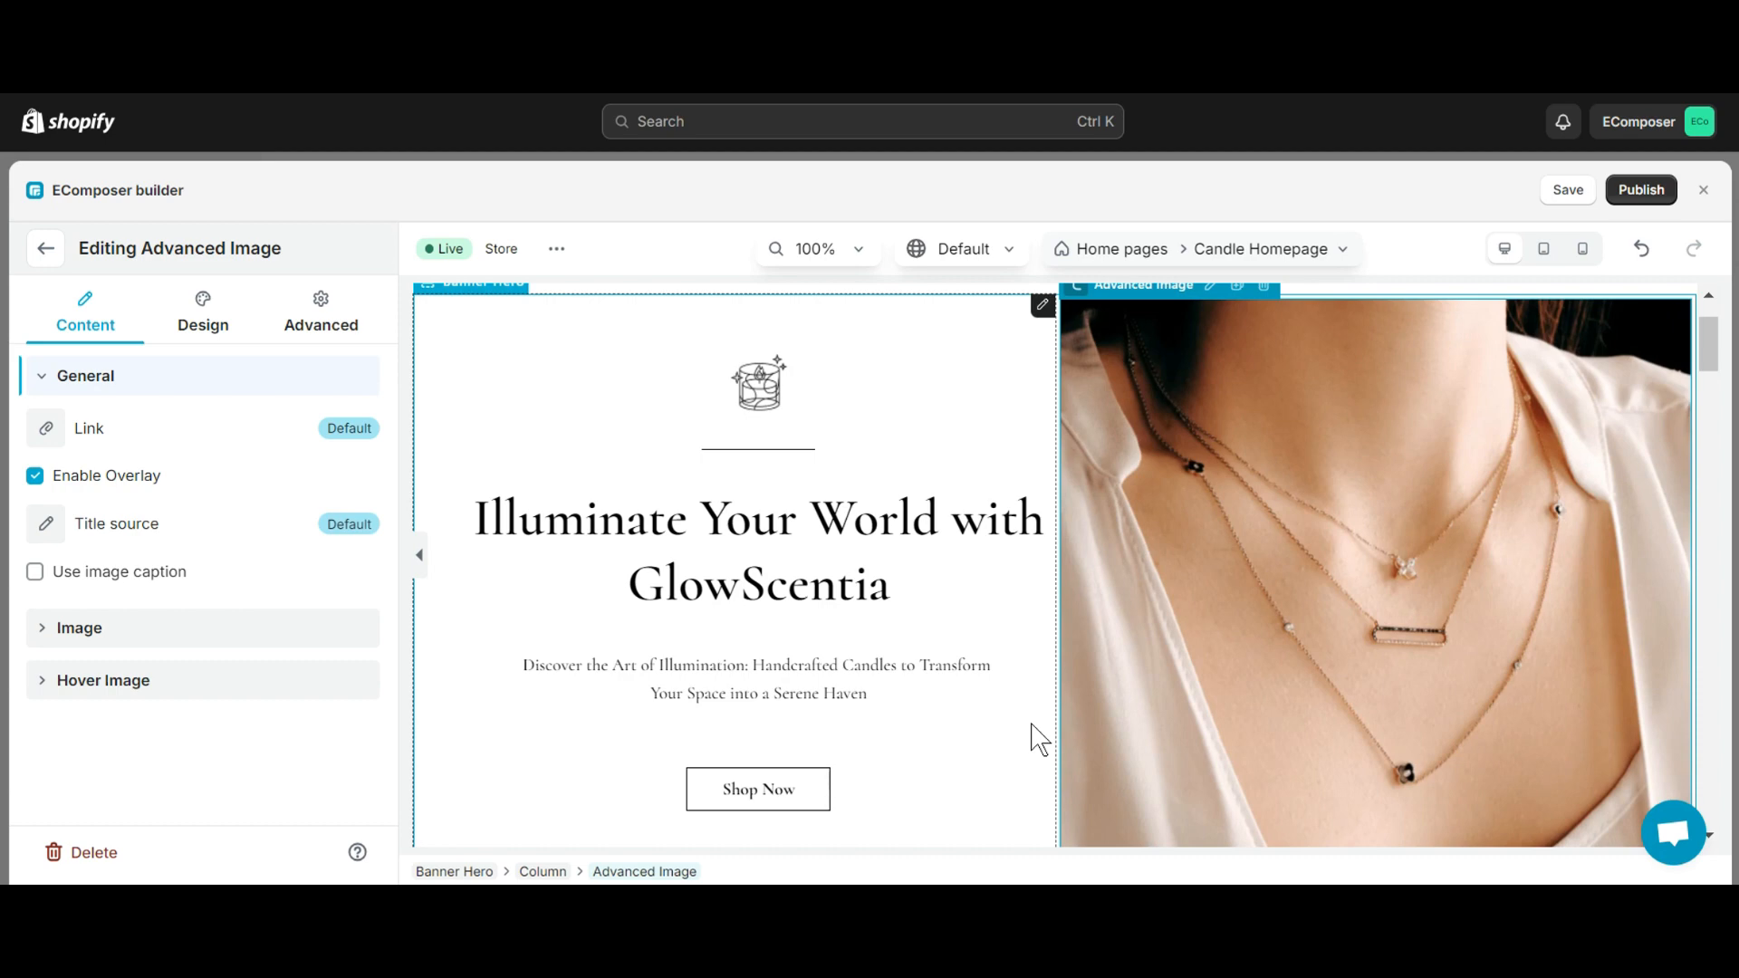
- Try out the image caption "We believe in the power of quality. That's why we use only the finest natural waxes and premium fragrance oils." and disable it
left_click(66, 582)
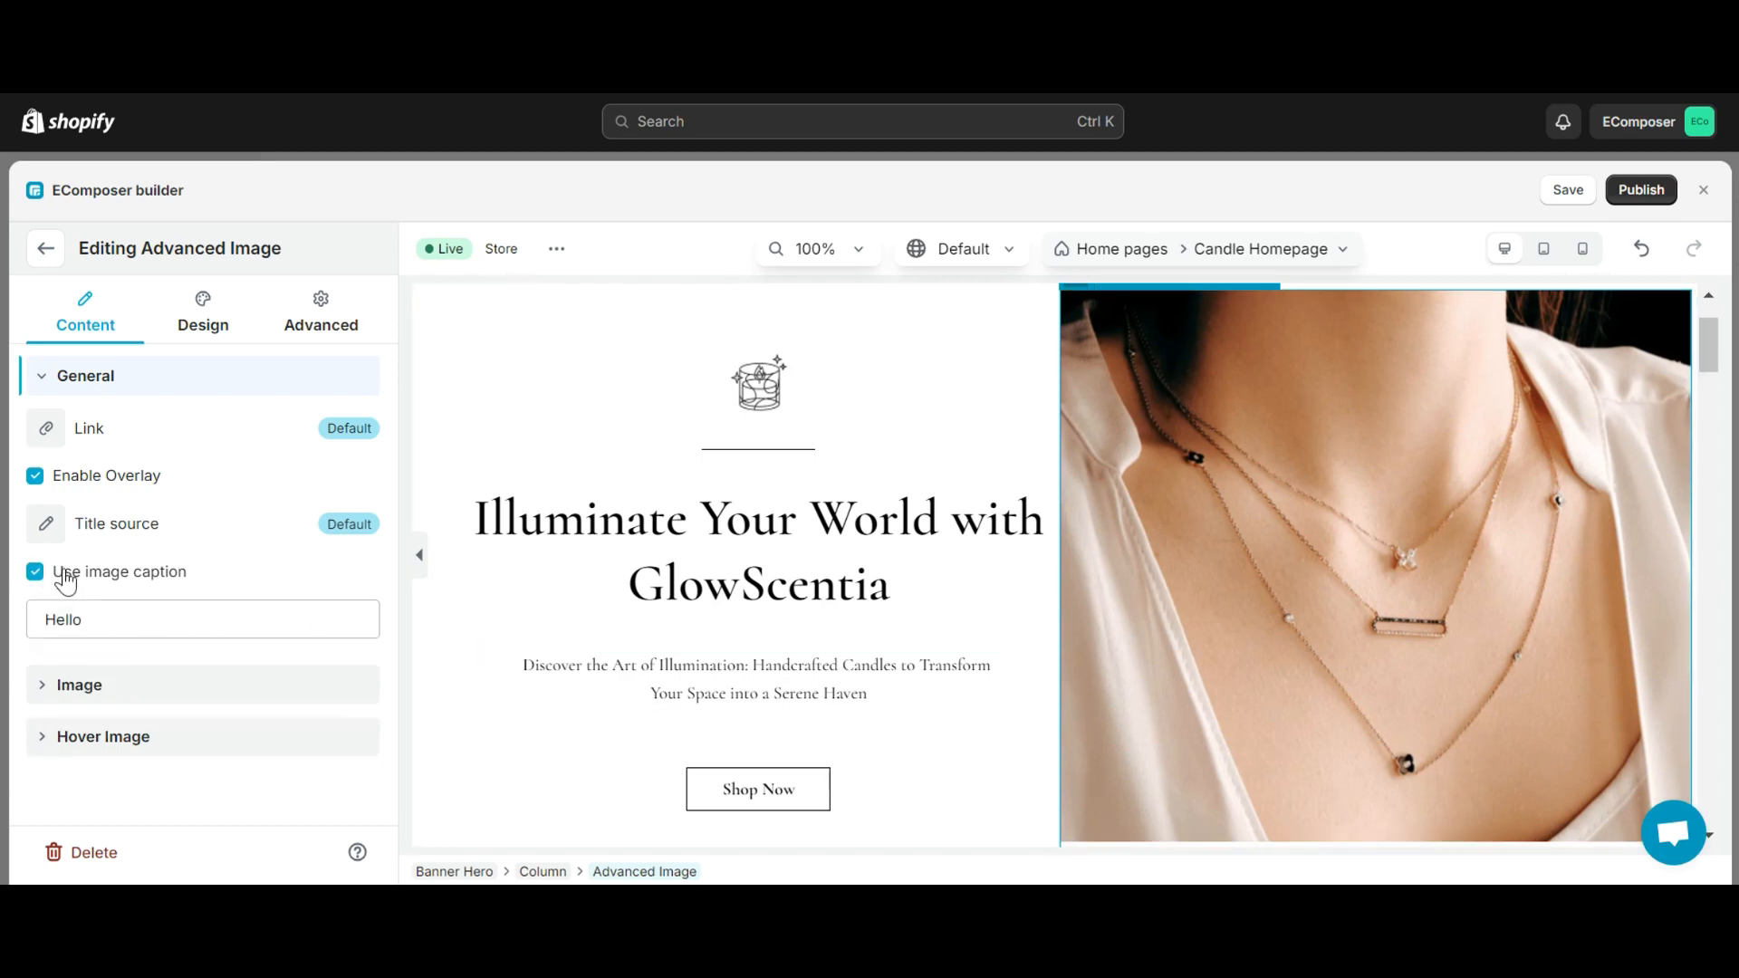
scroll(1152, 562, "down", 2)
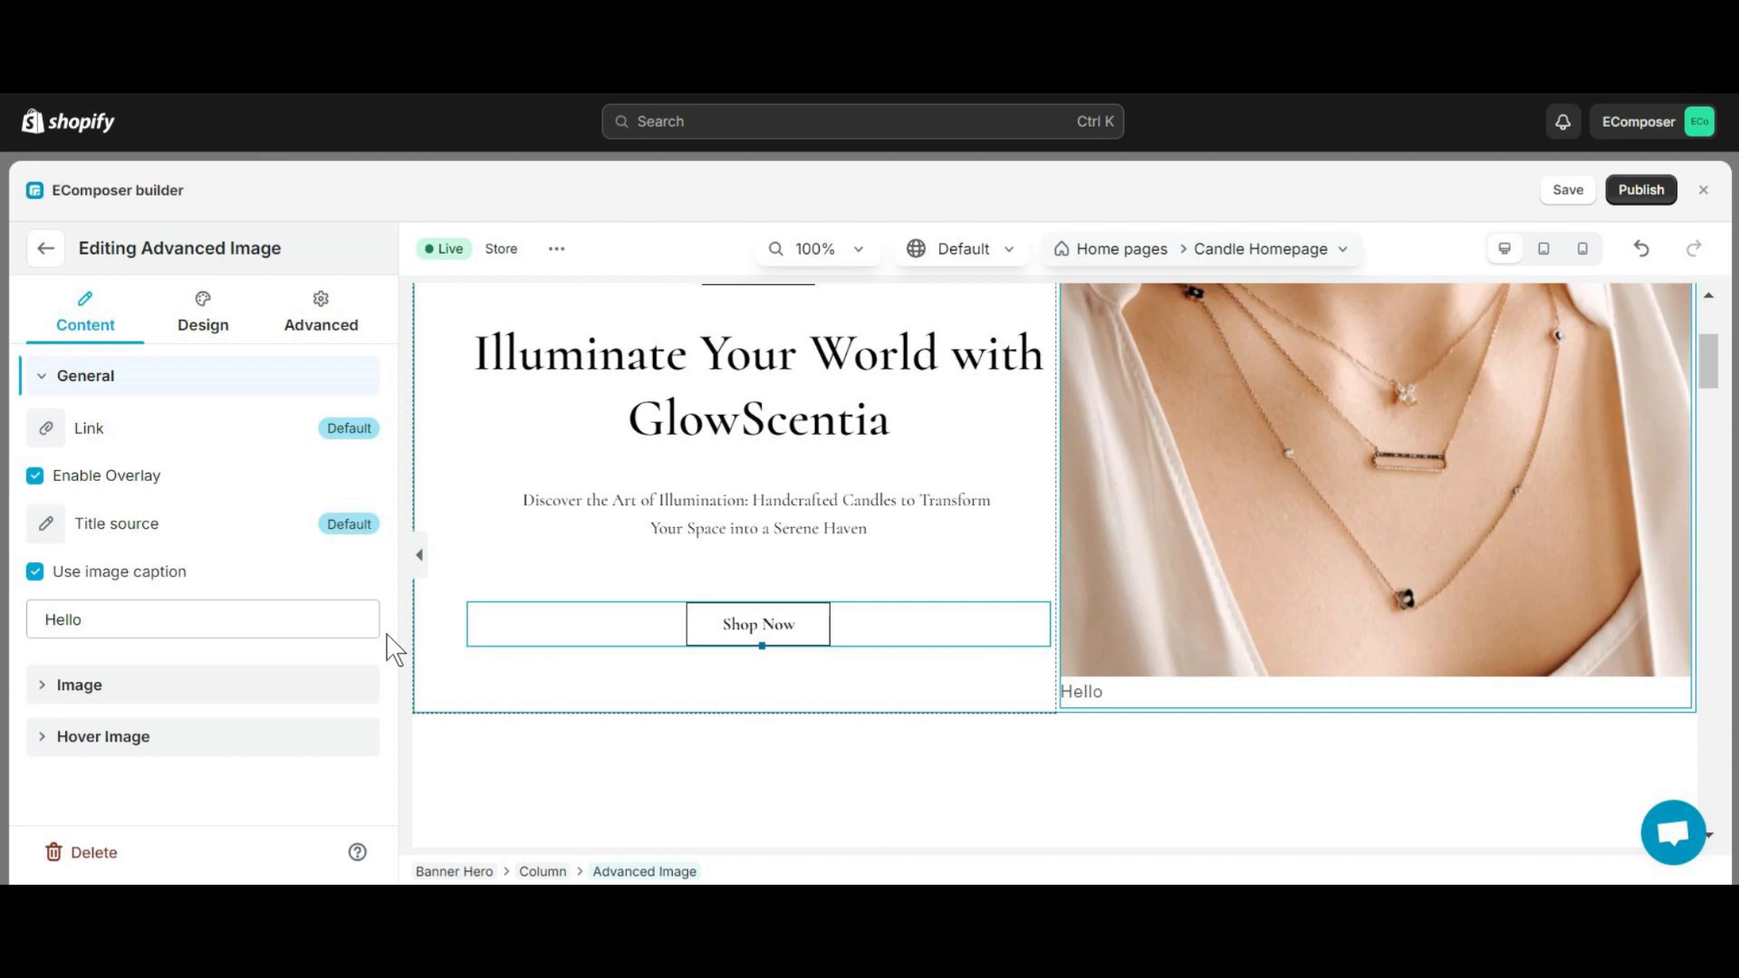
left_click_drag(209, 621, 27, 613)
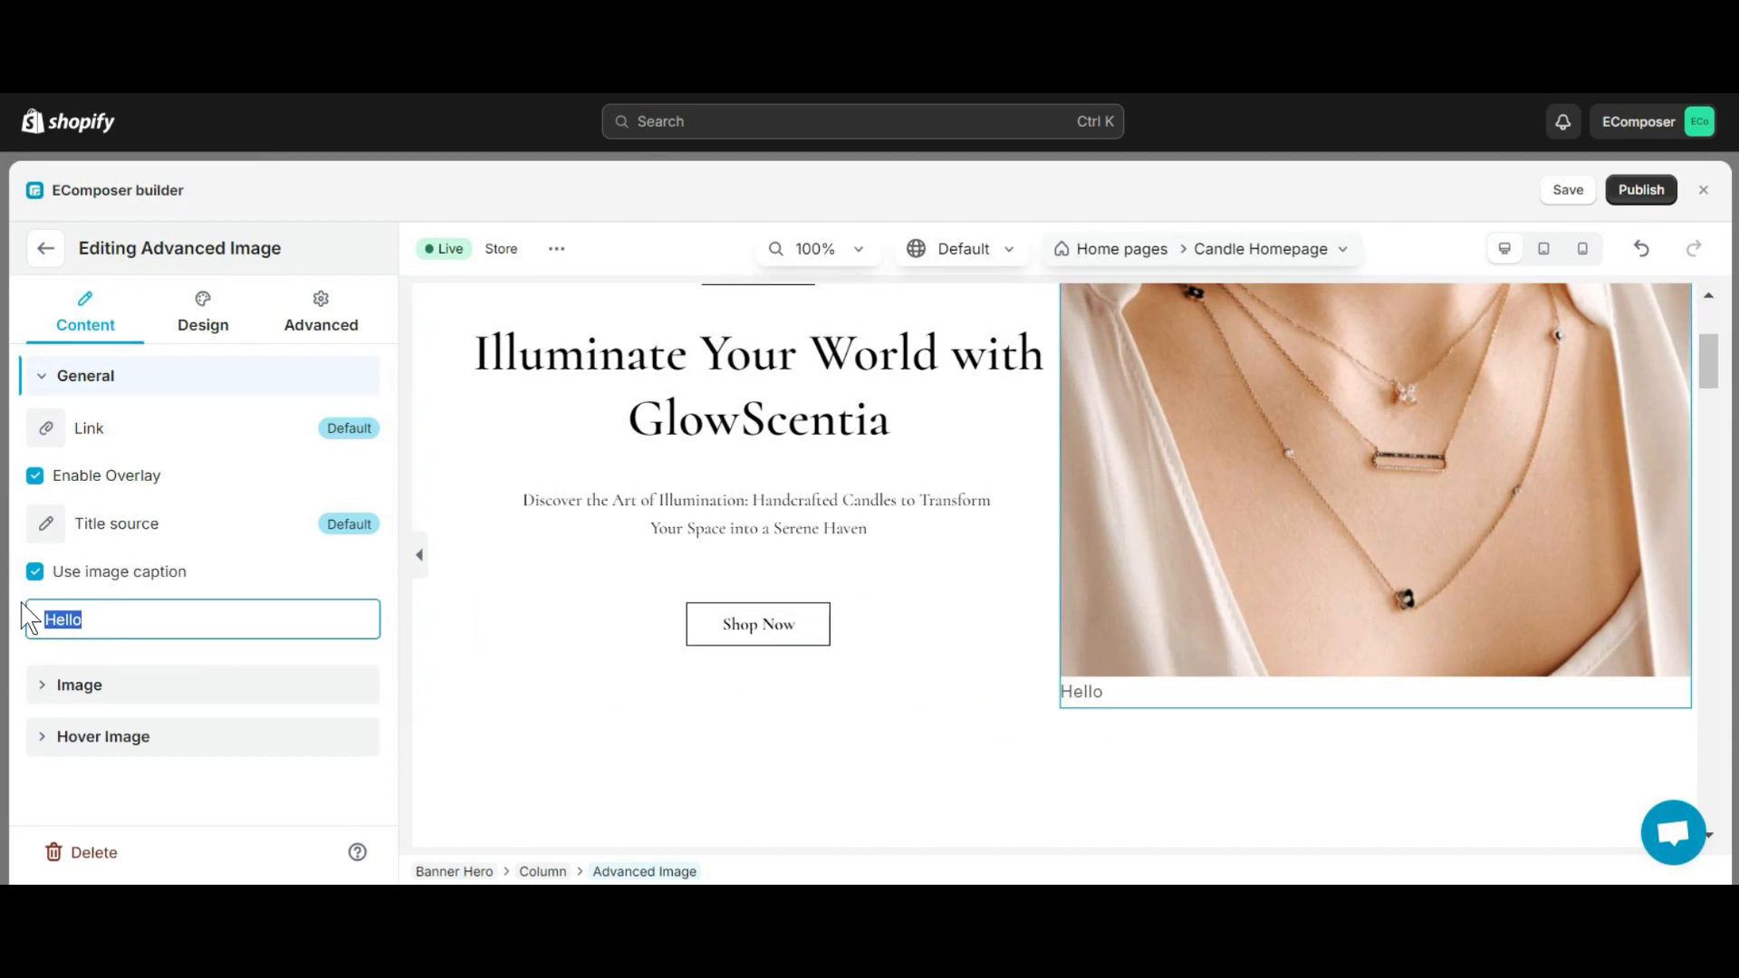
type("We believe in the power of quality. That's why we use only the finest natural waxes and premium fragrance oils.")
scroll(1323, 682, "up", 2)
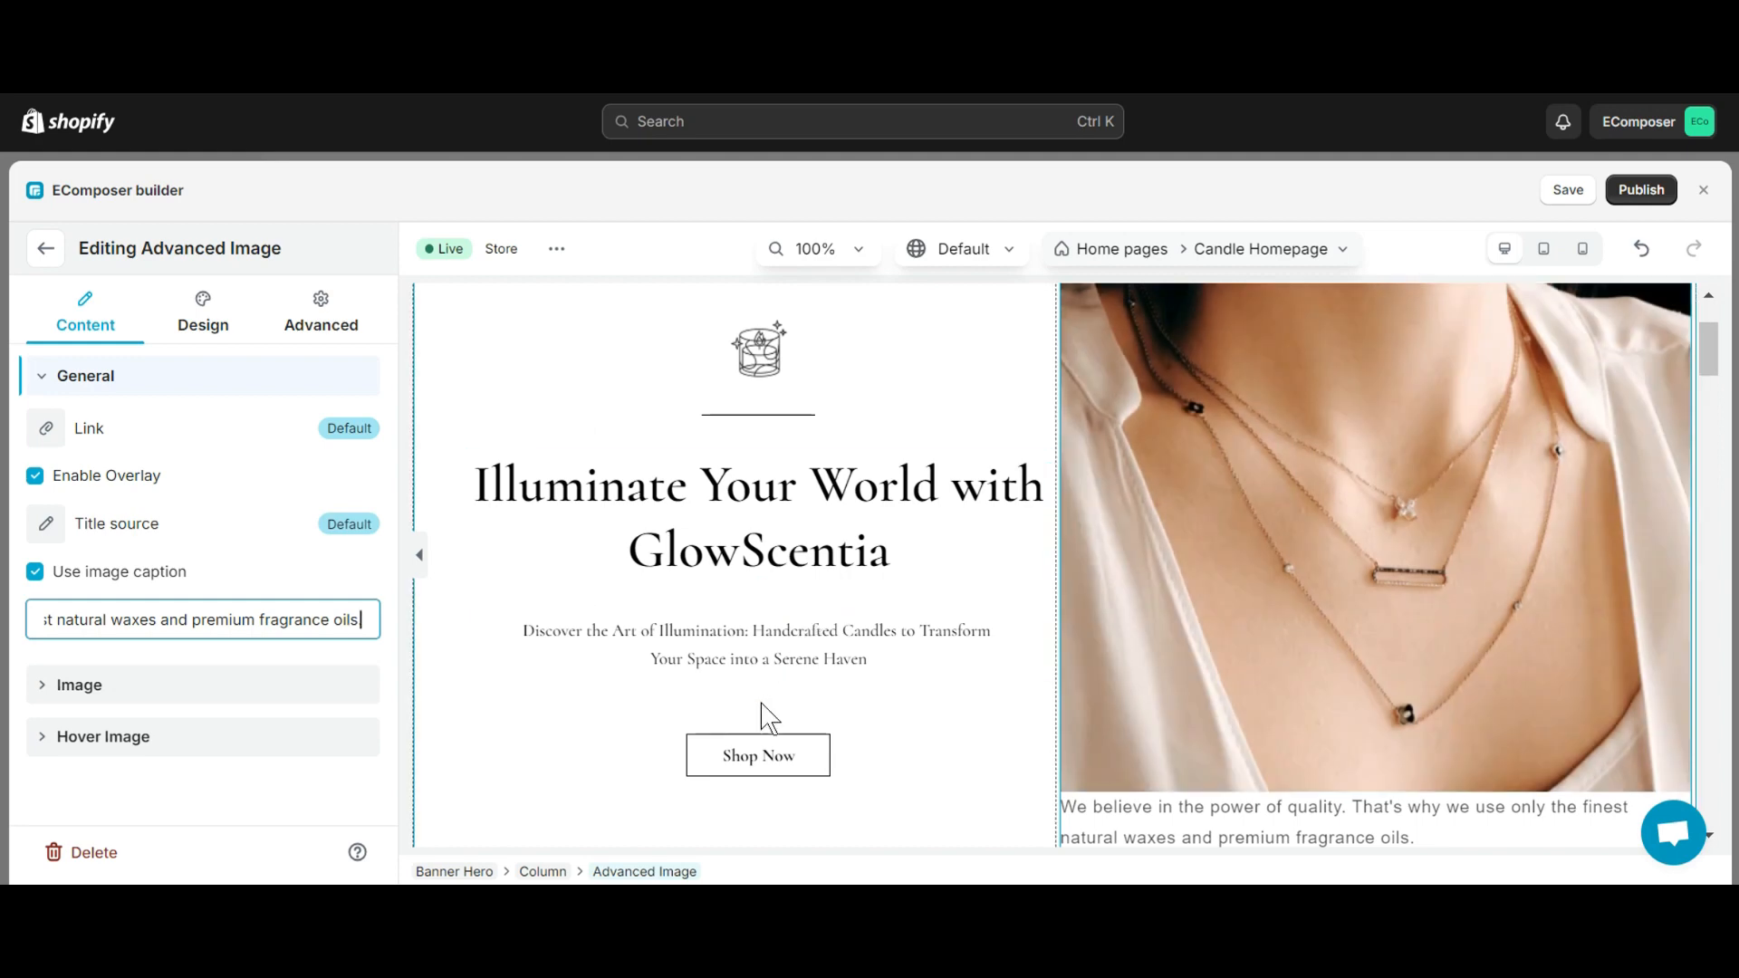
left_click(34, 571)
- Set the image's link to Media File, enable opening in a lightbox, and preview the image in it
left_click(46, 427)
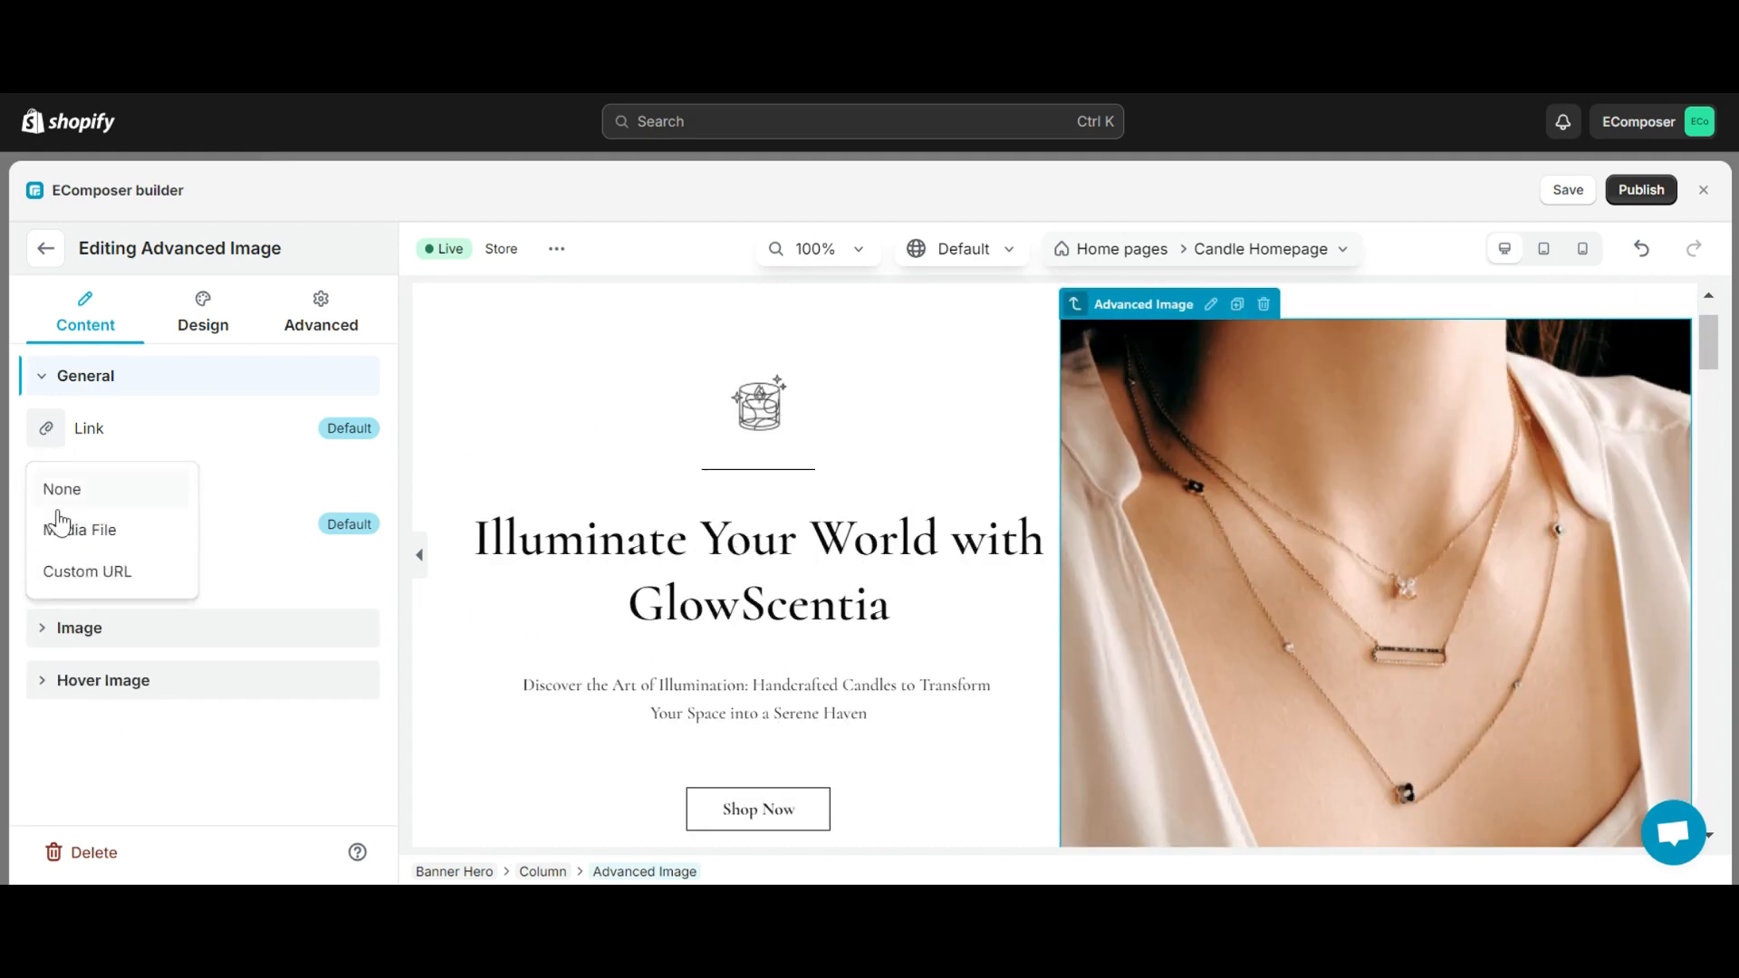
left_click(70, 525)
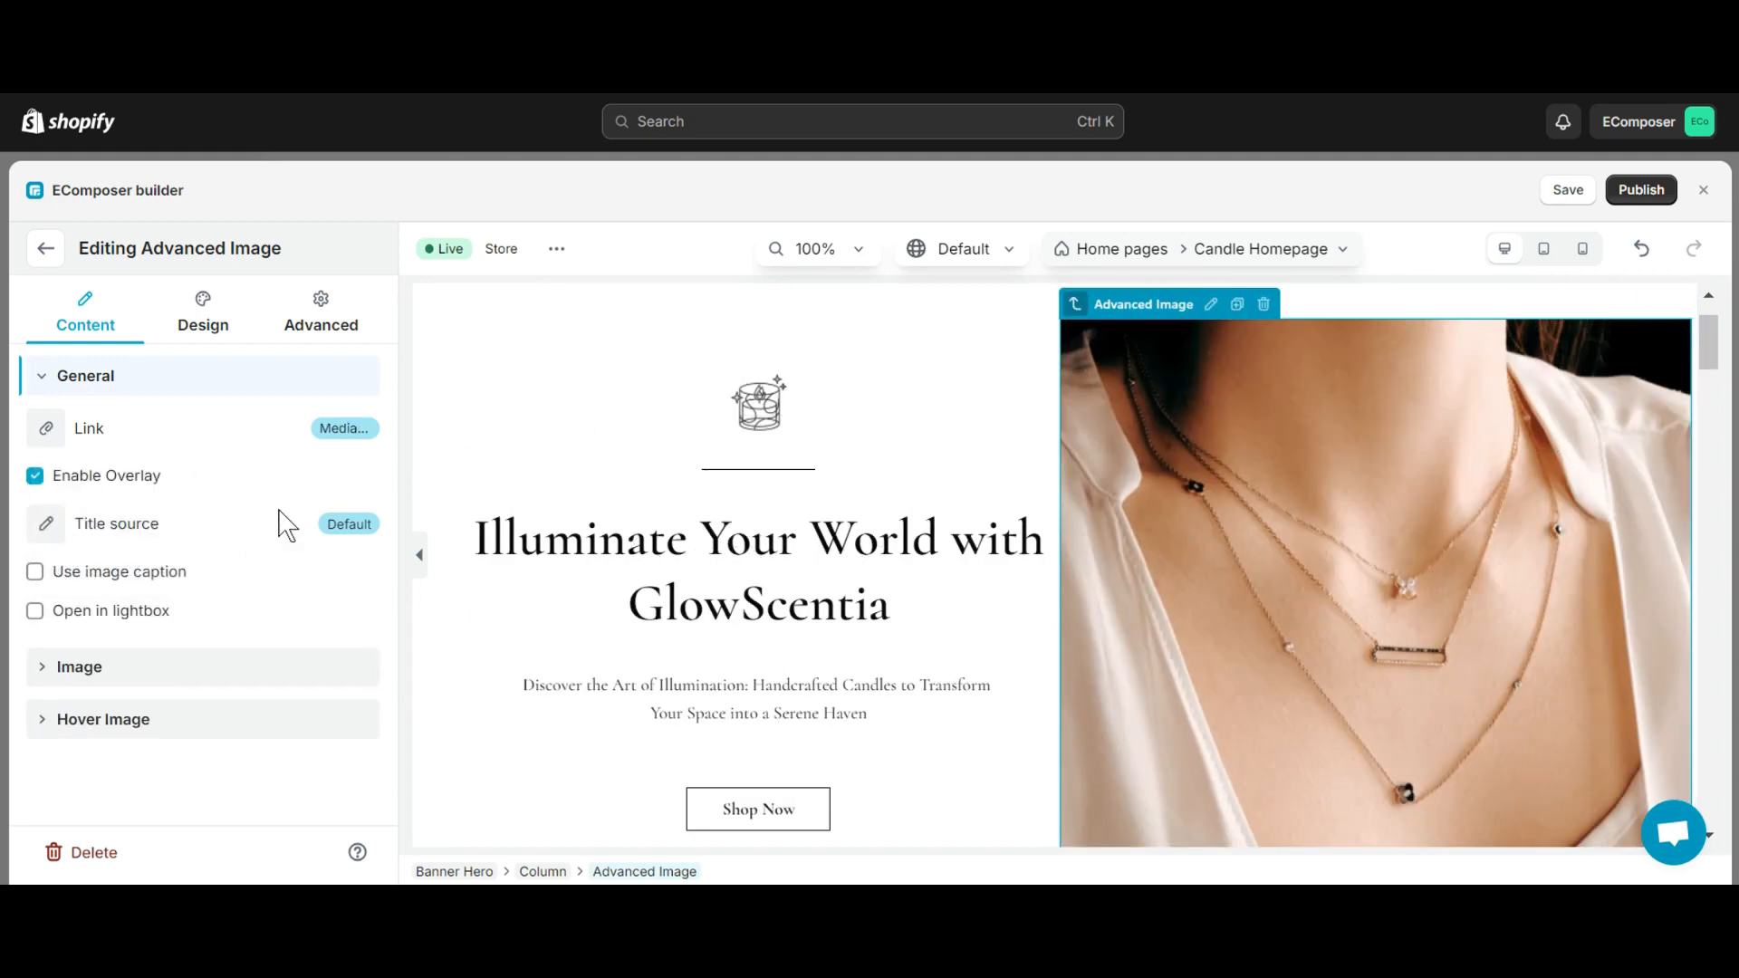
left_click(67, 620)
left_click(1360, 566)
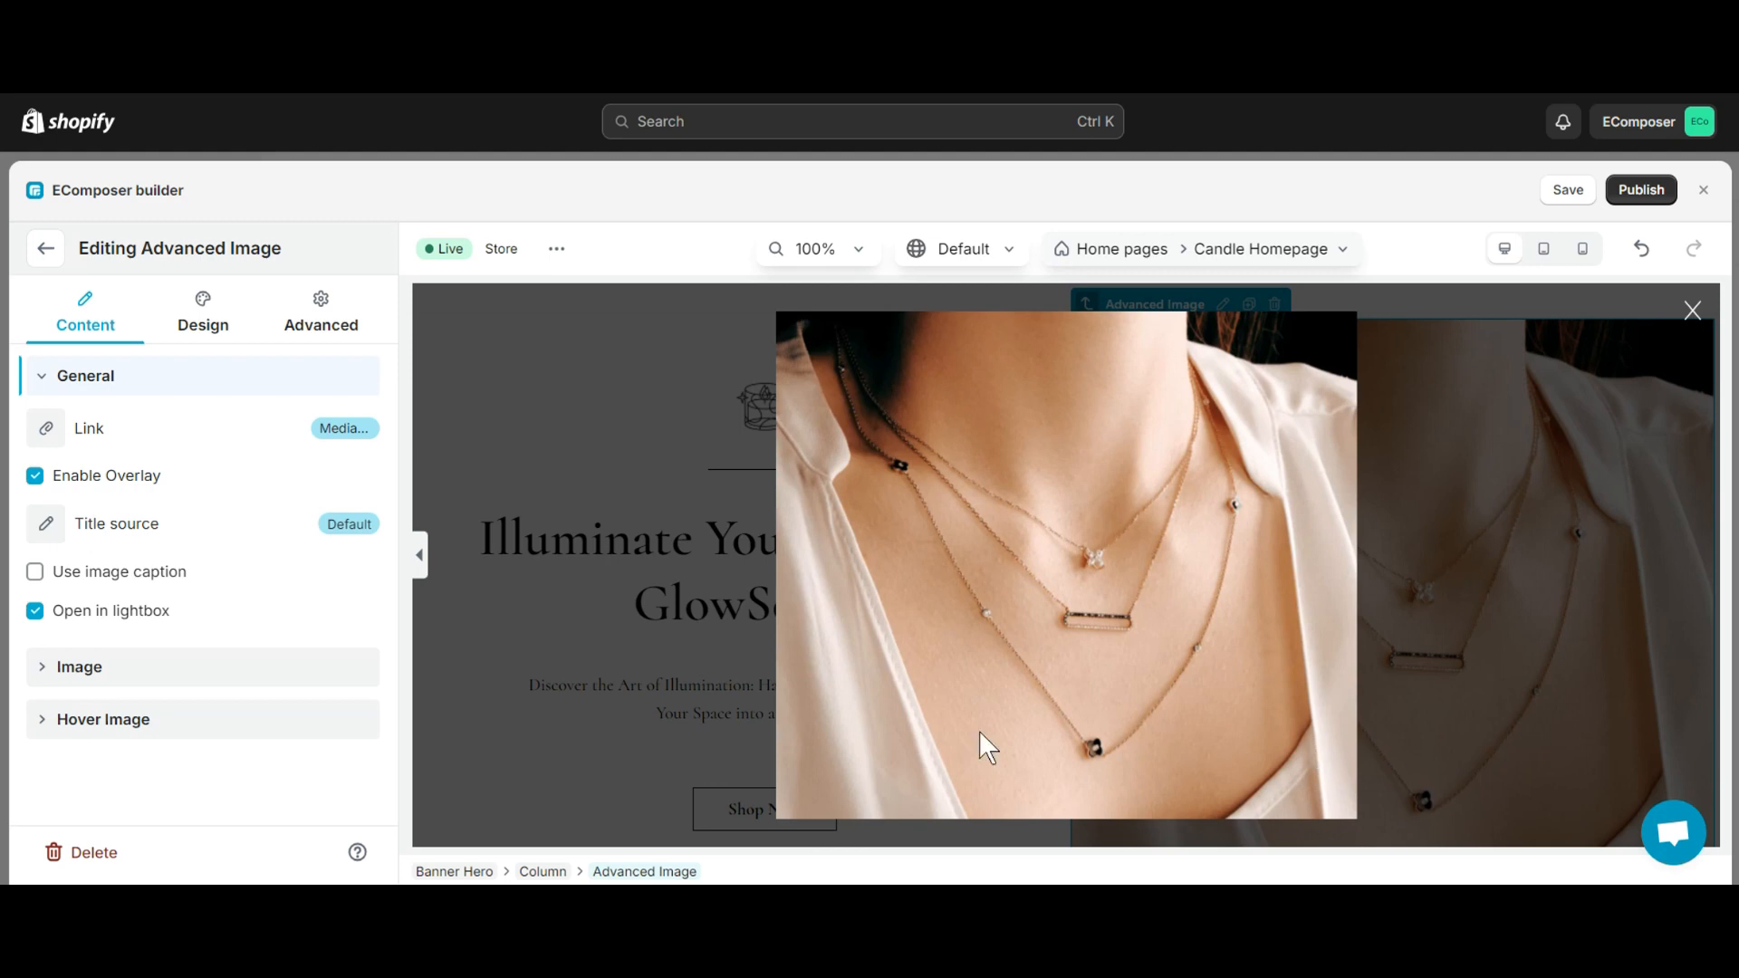
left_click(317, 431)
left_click(107, 572)
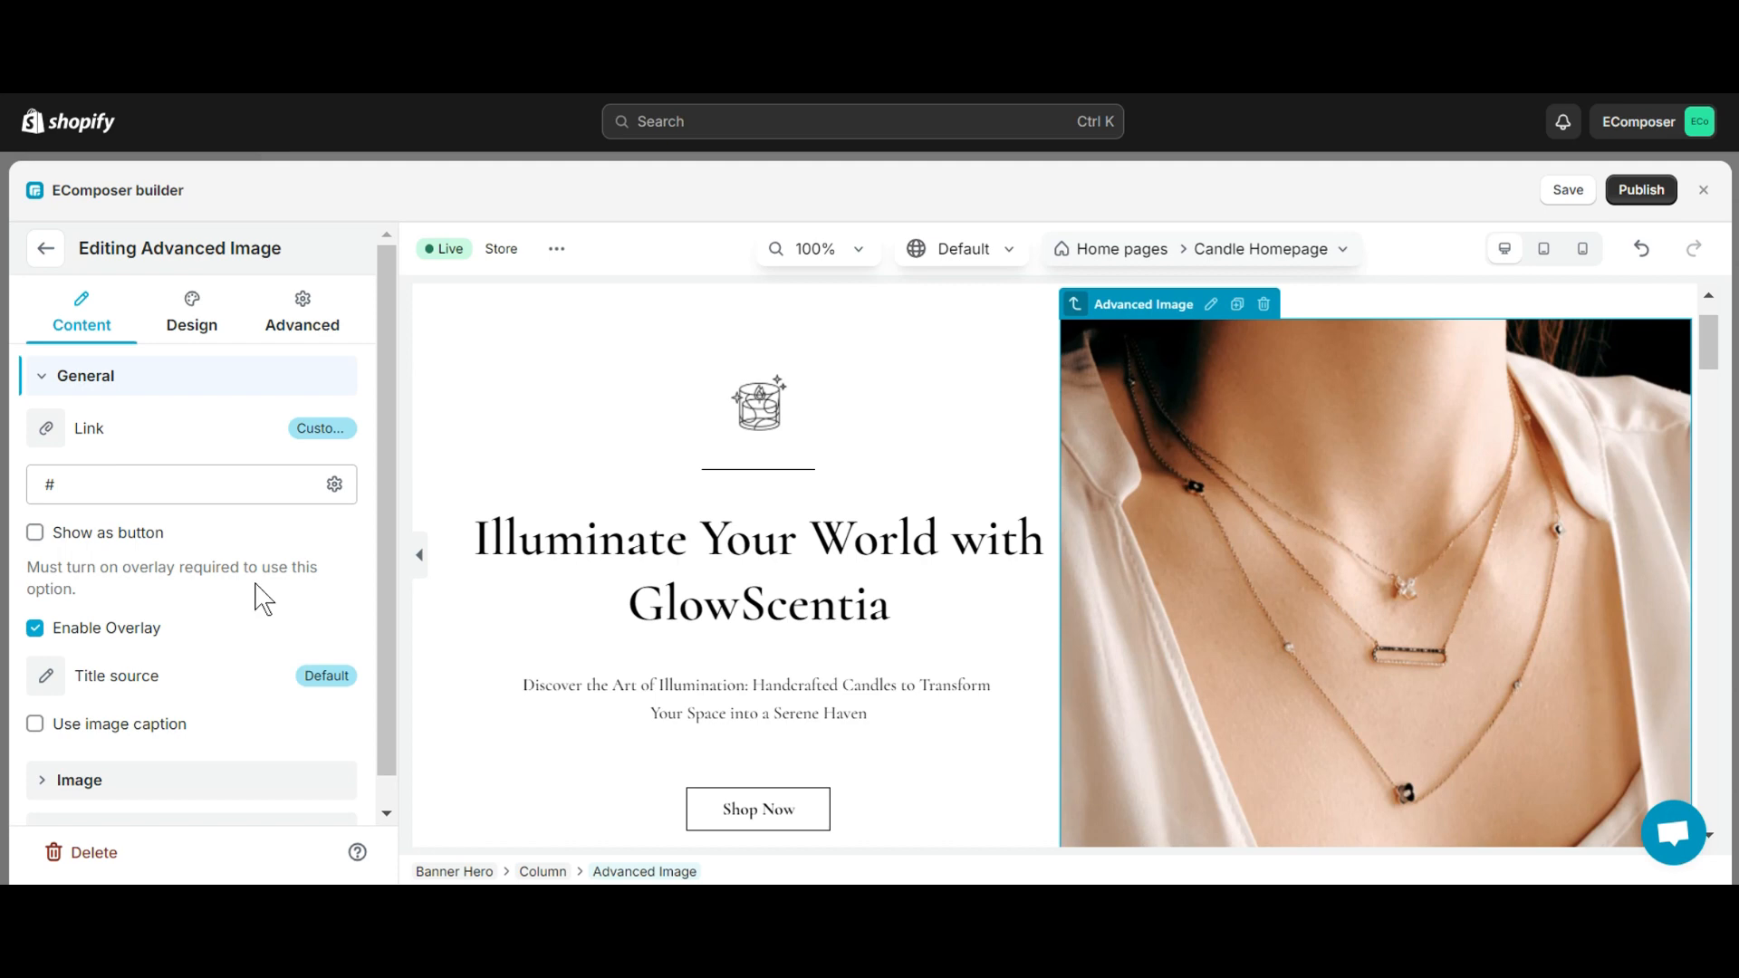
left_click_drag(40, 486, 412, 470)
type("https://www.lucidgemstudio.com/")
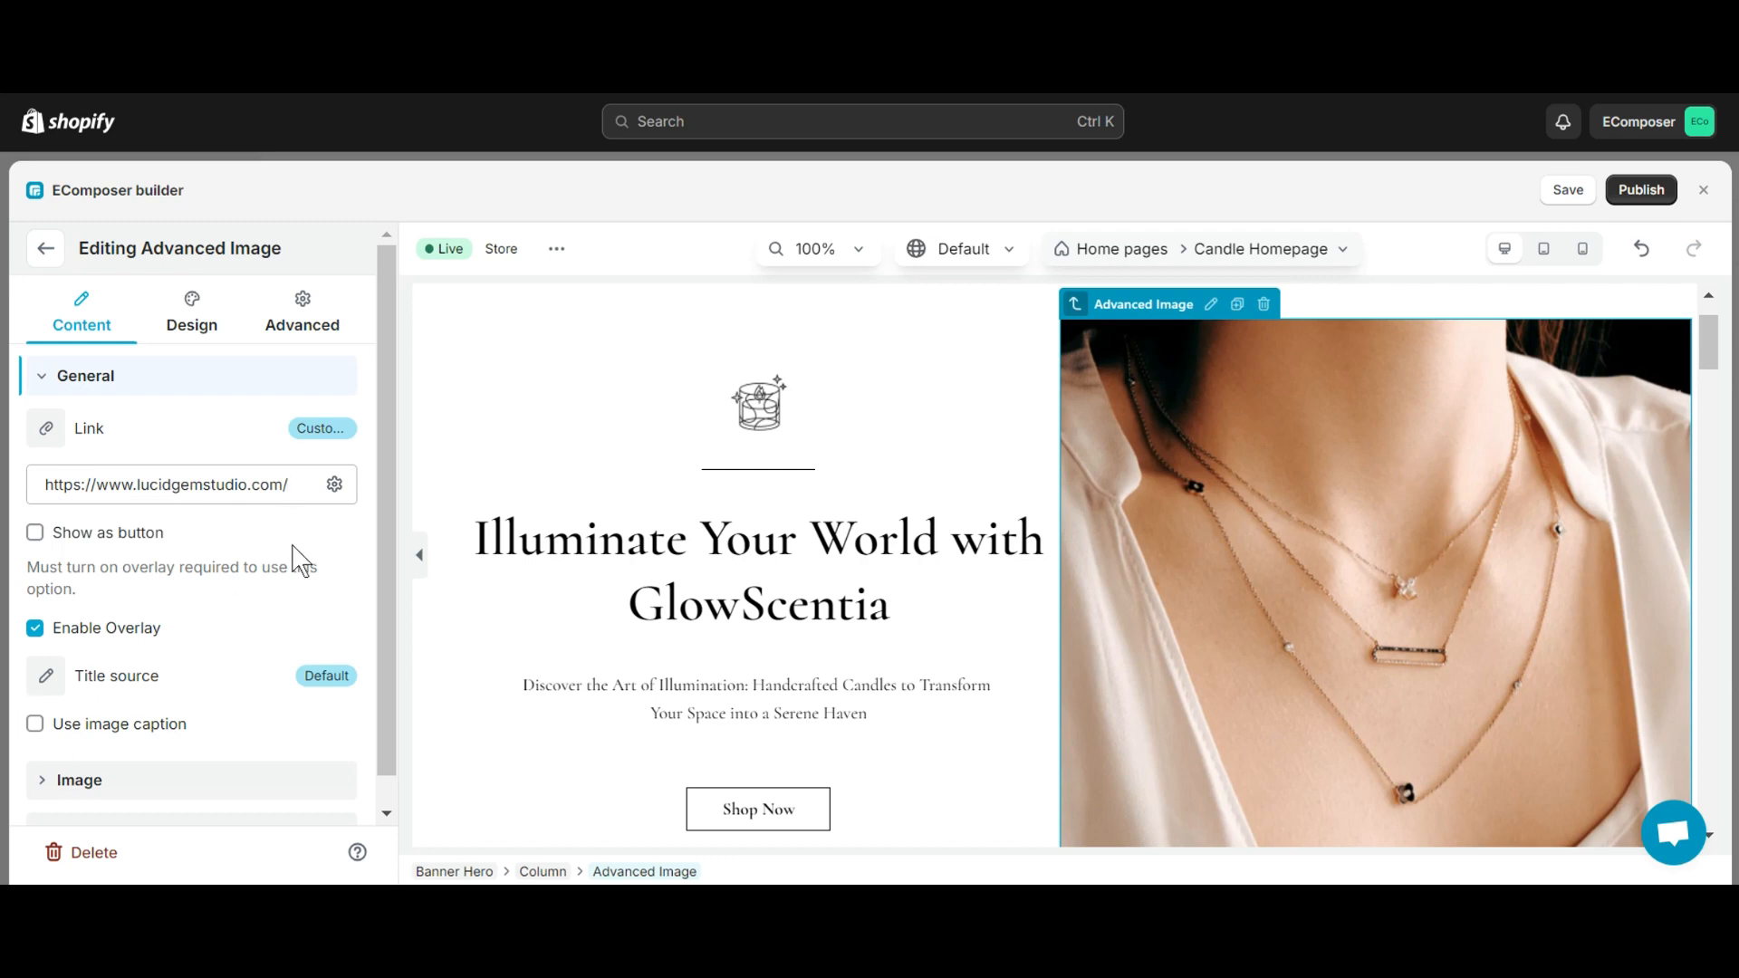
- Show the custom link as a button, examine its title, alignment and position options, and turn the button off
left_click(34, 532)
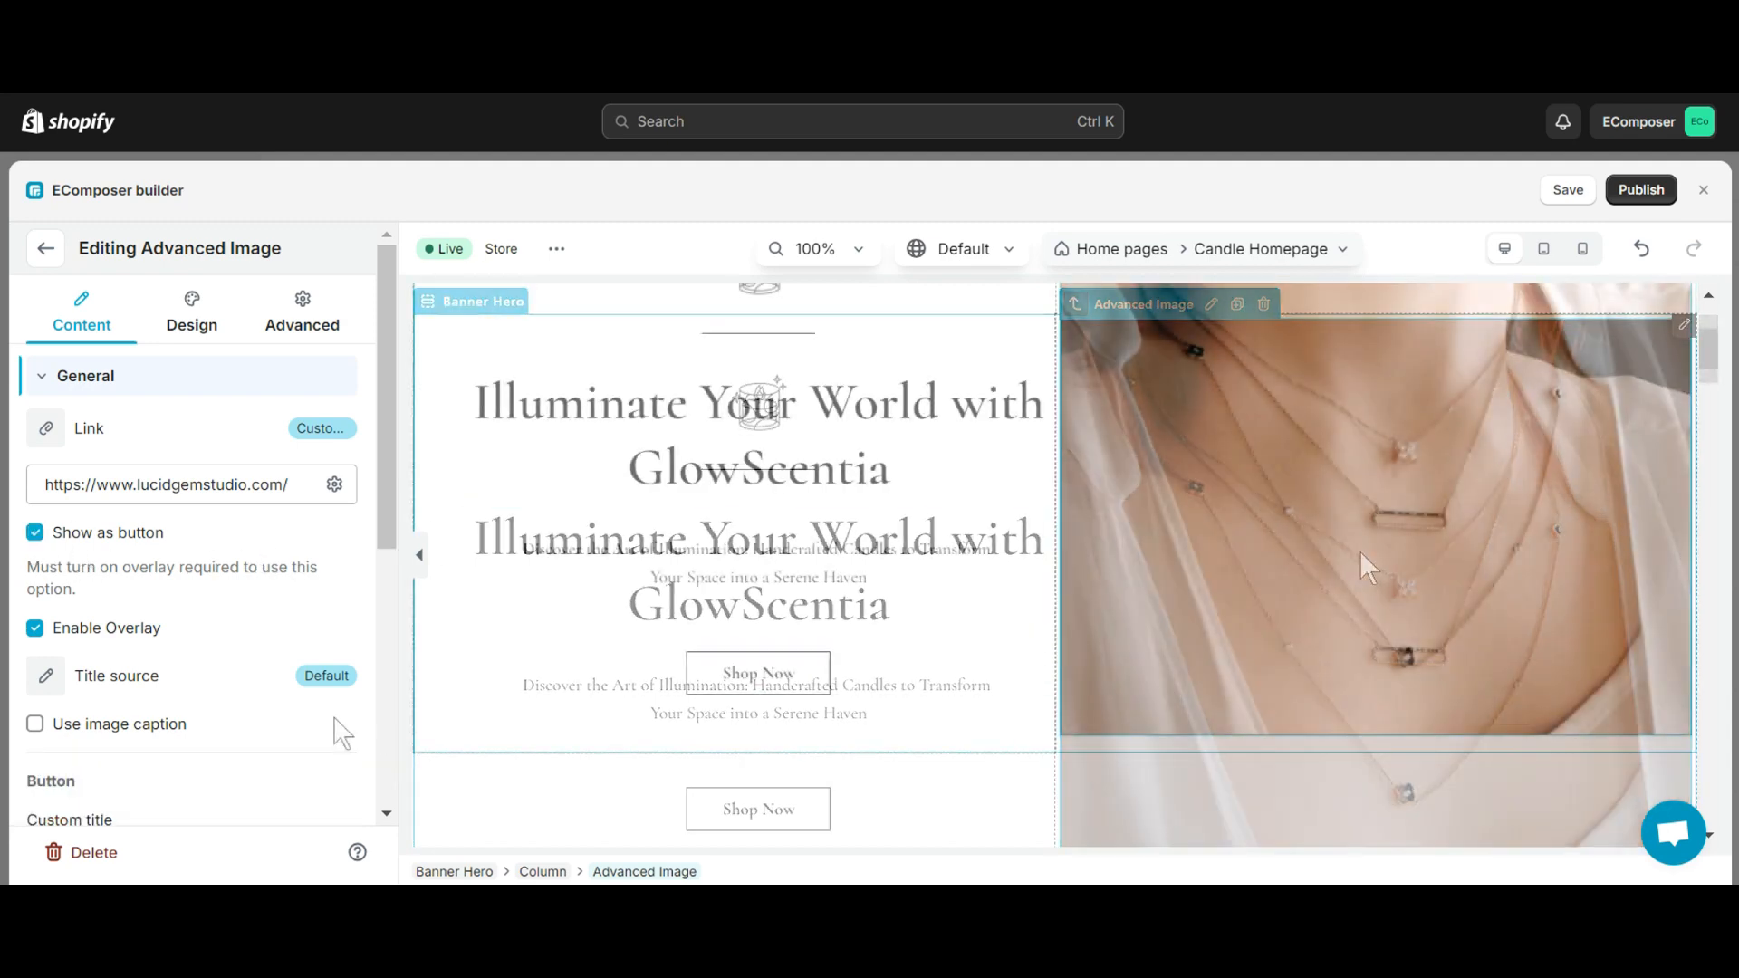
scroll(145, 580, "down", 5)
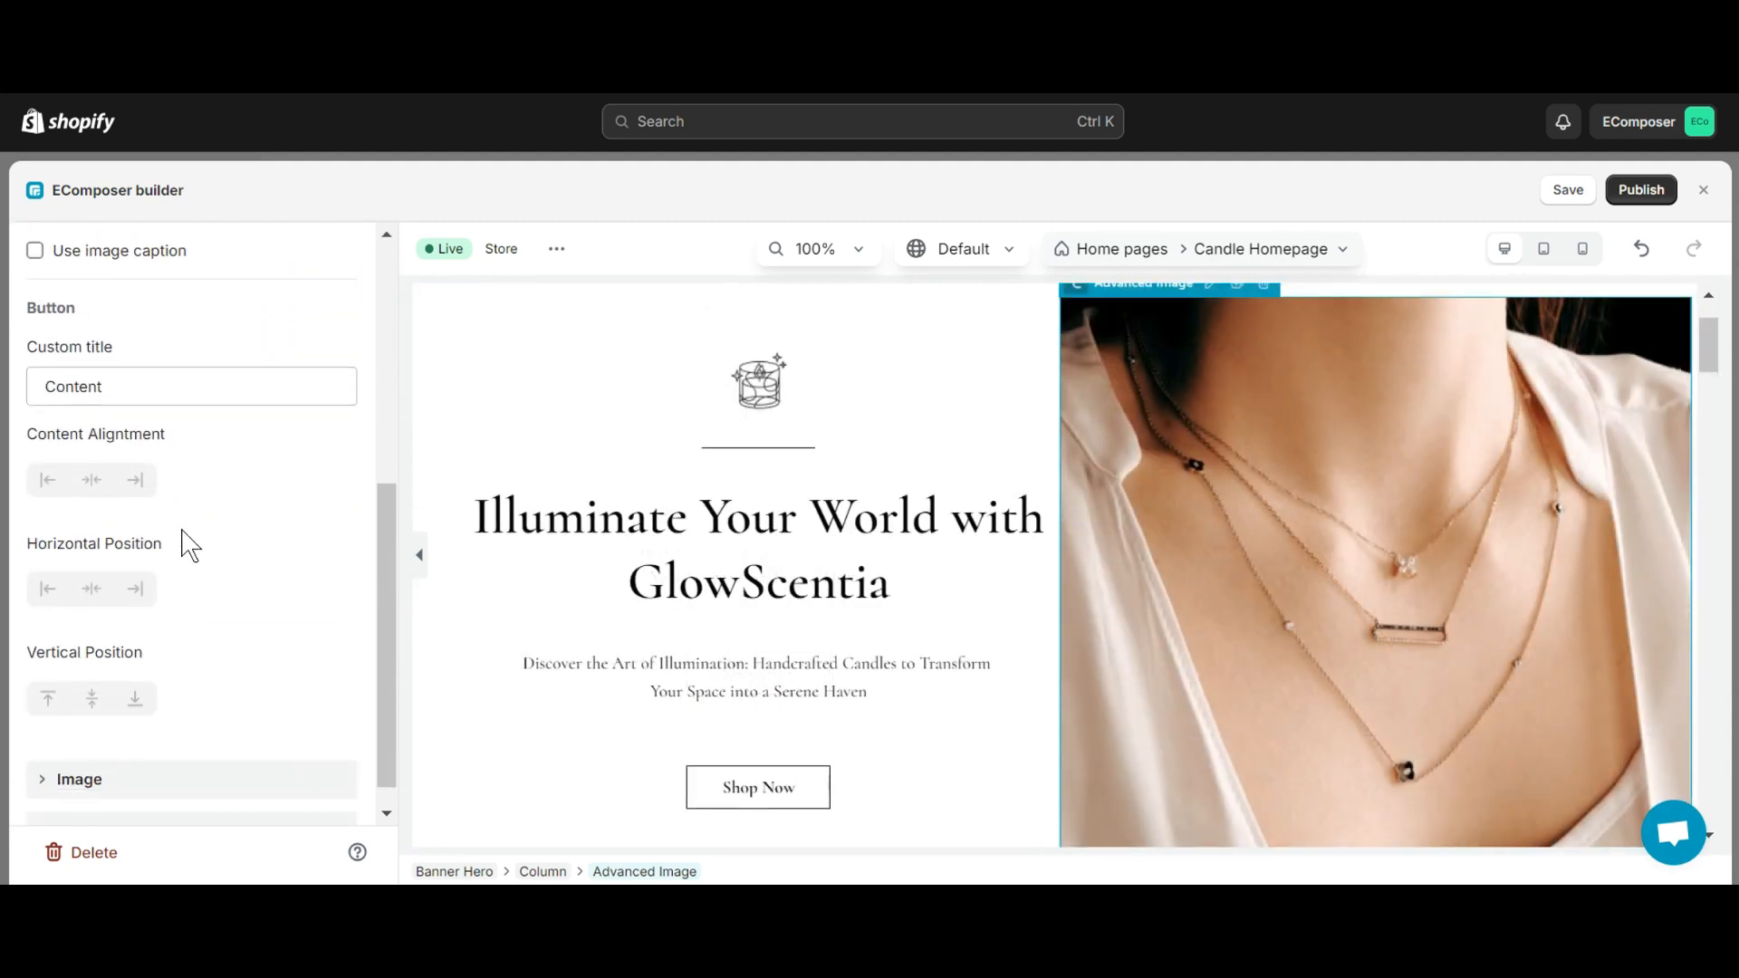
scroll(188, 545, "up", 3)
scroll(193, 538, "up", 3)
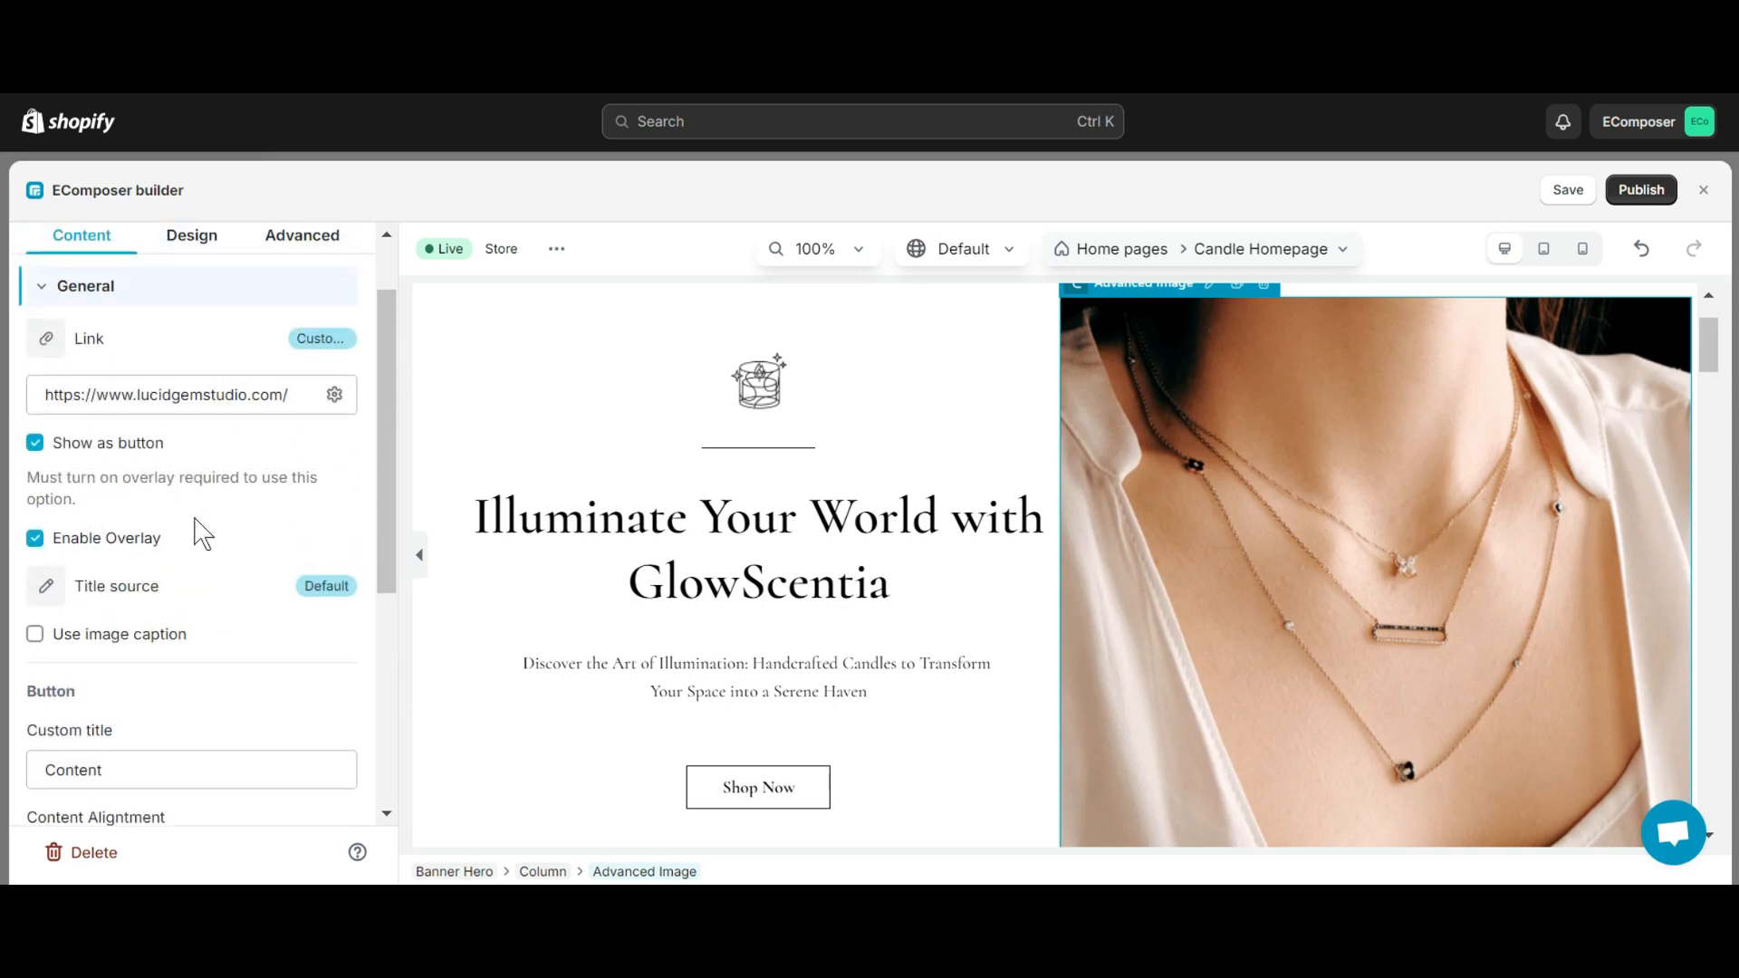
left_click_drag(90, 580, 28, 559)
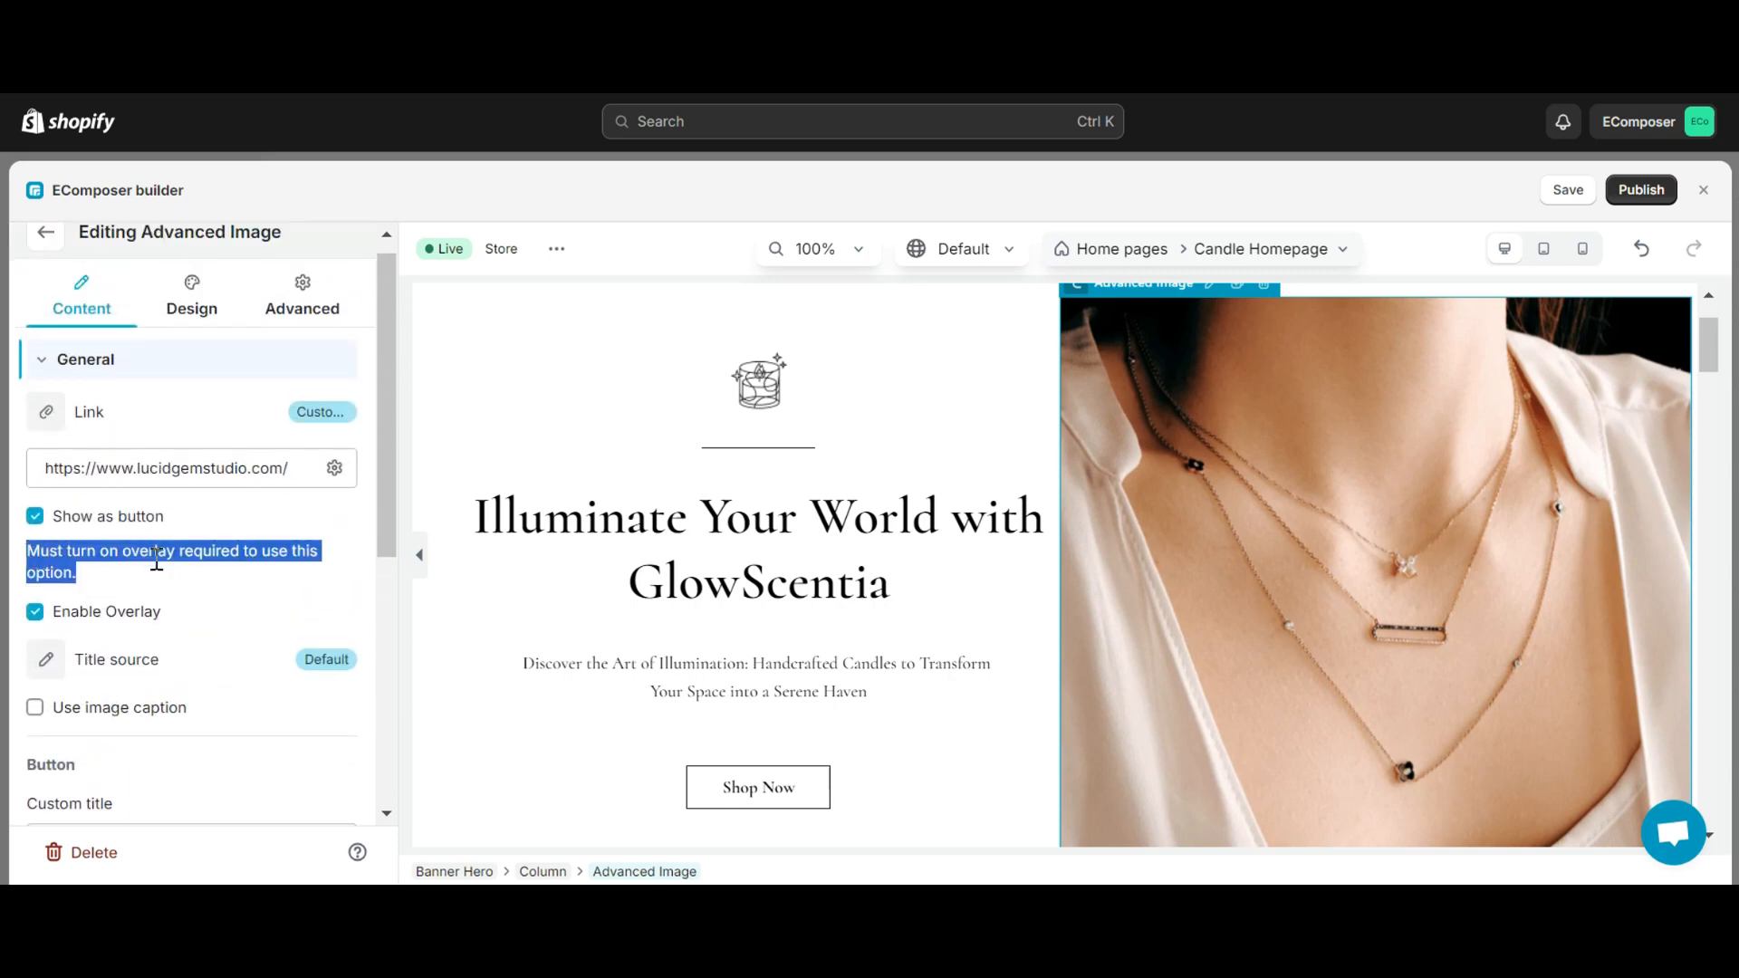
left_click(341, 520)
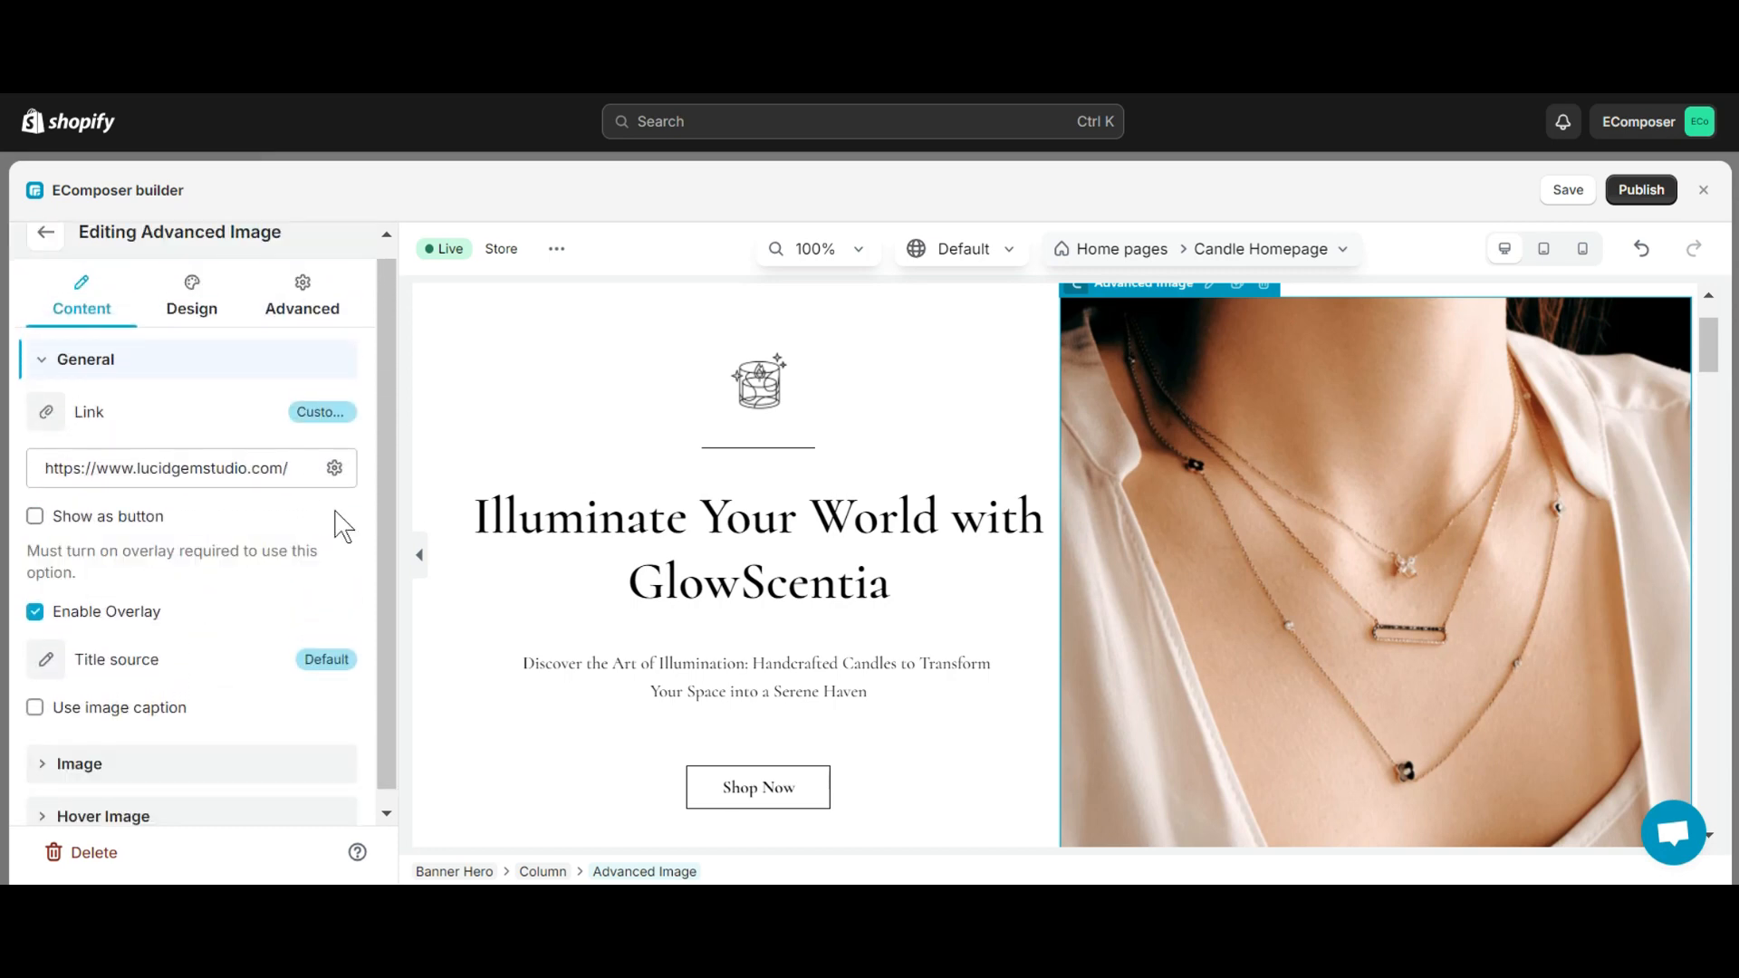
- Review the custom link's detailed settings and set the image's link back to None
left_click(334, 467)
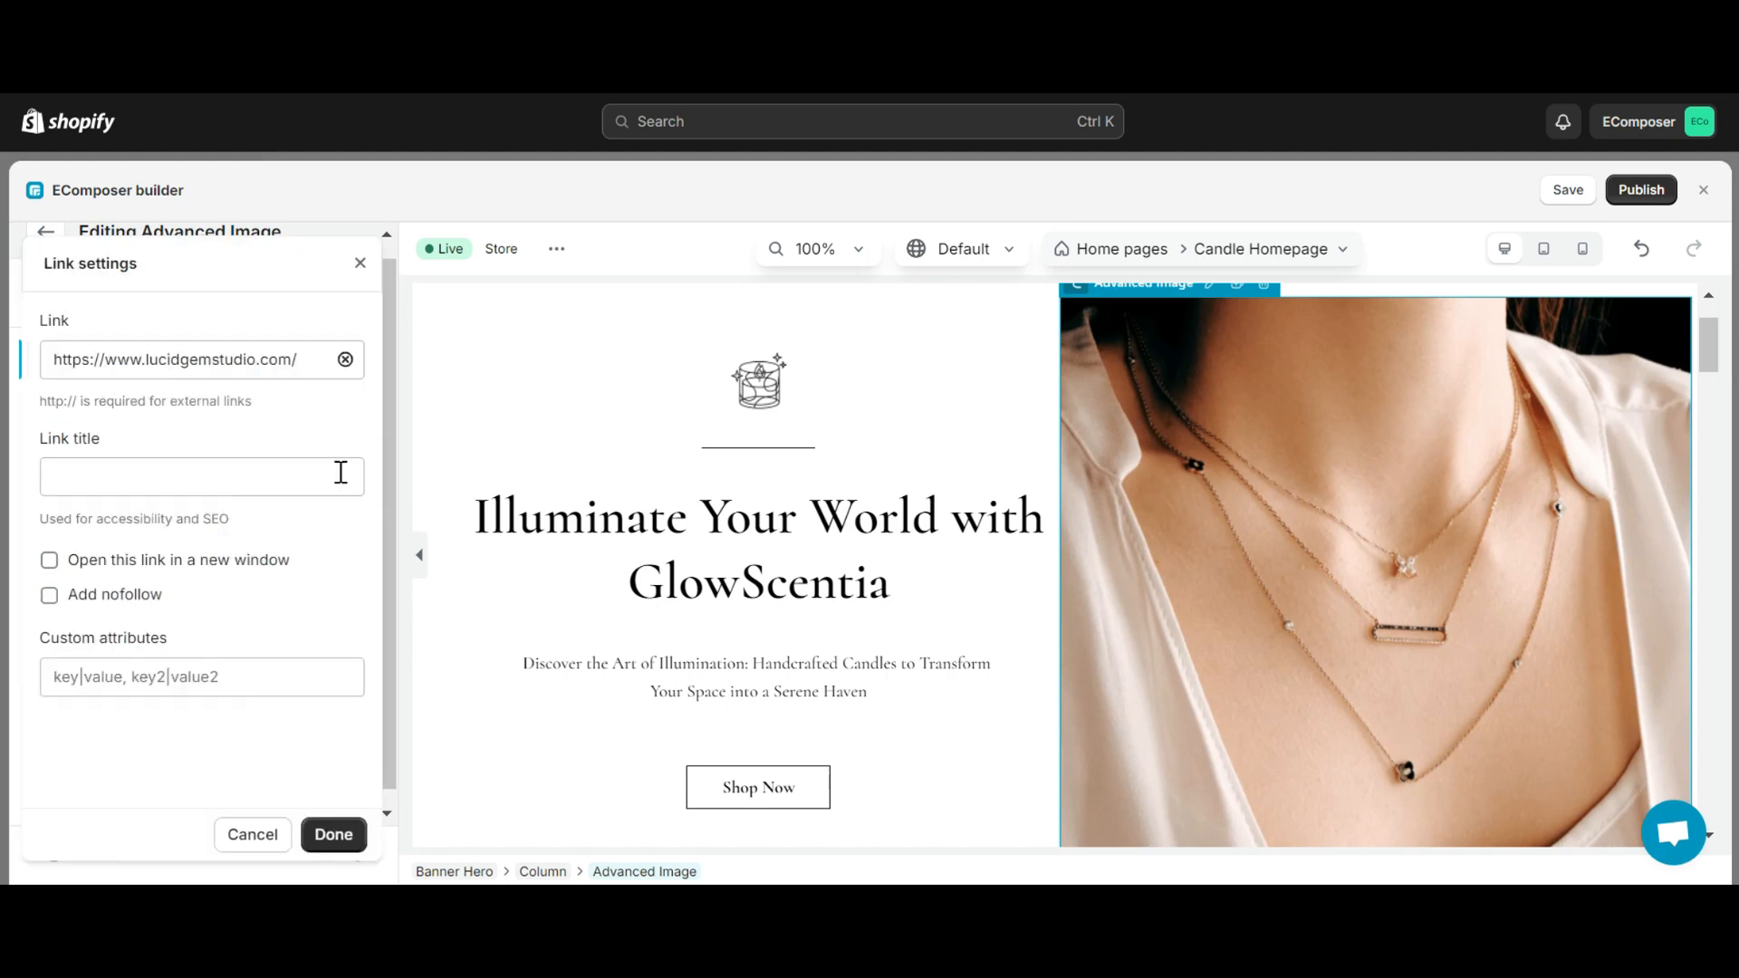
left_click(343, 822)
left_click(323, 399)
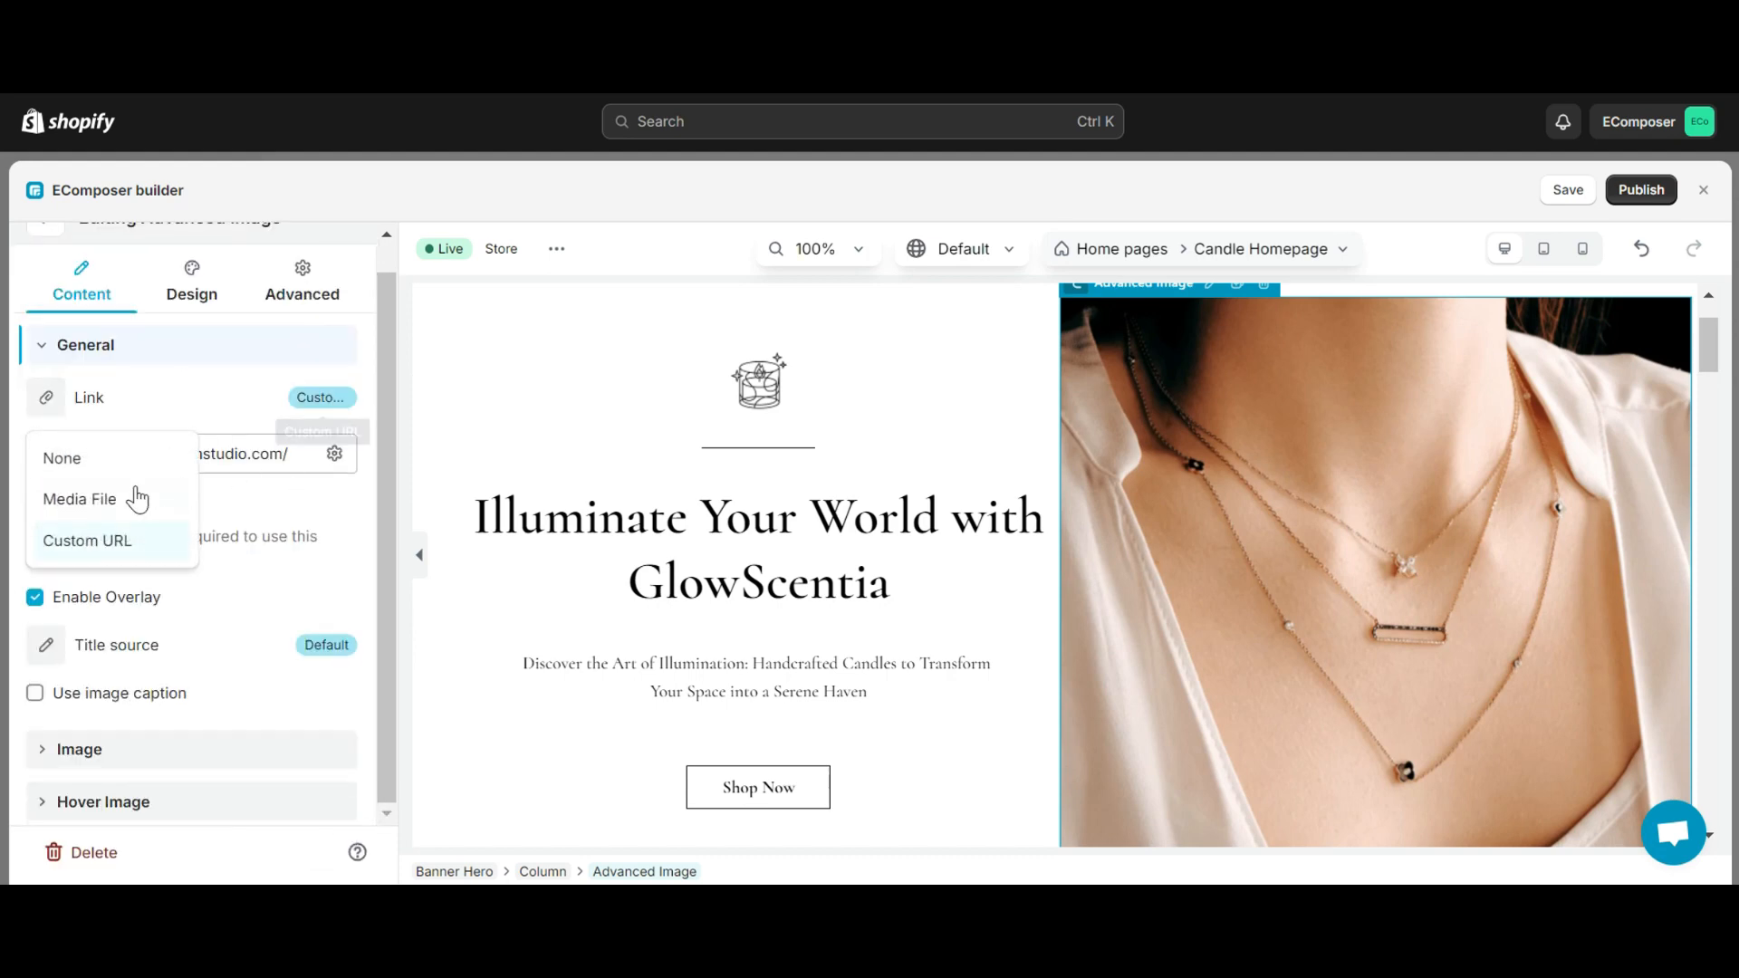
left_click(109, 462)
- Replace the element's image with the uploaded photo of two stacked candles and check the available crop sizes
left_click(221, 631)
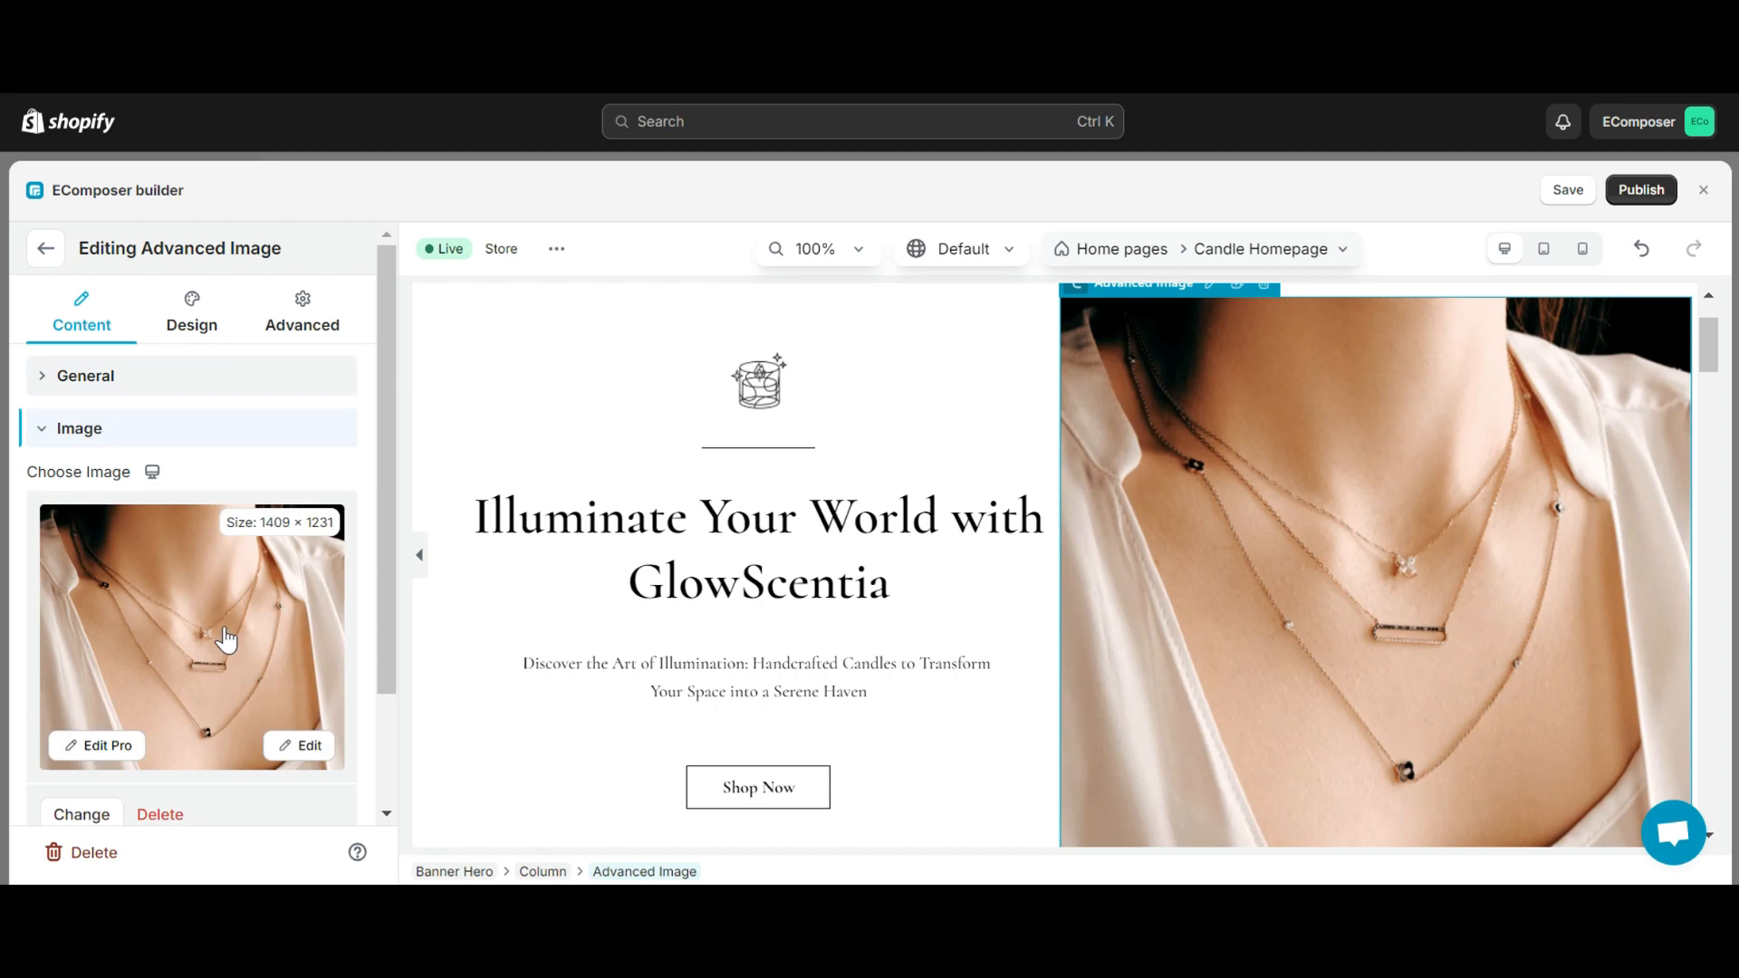
scroll(225, 639, "down", 2)
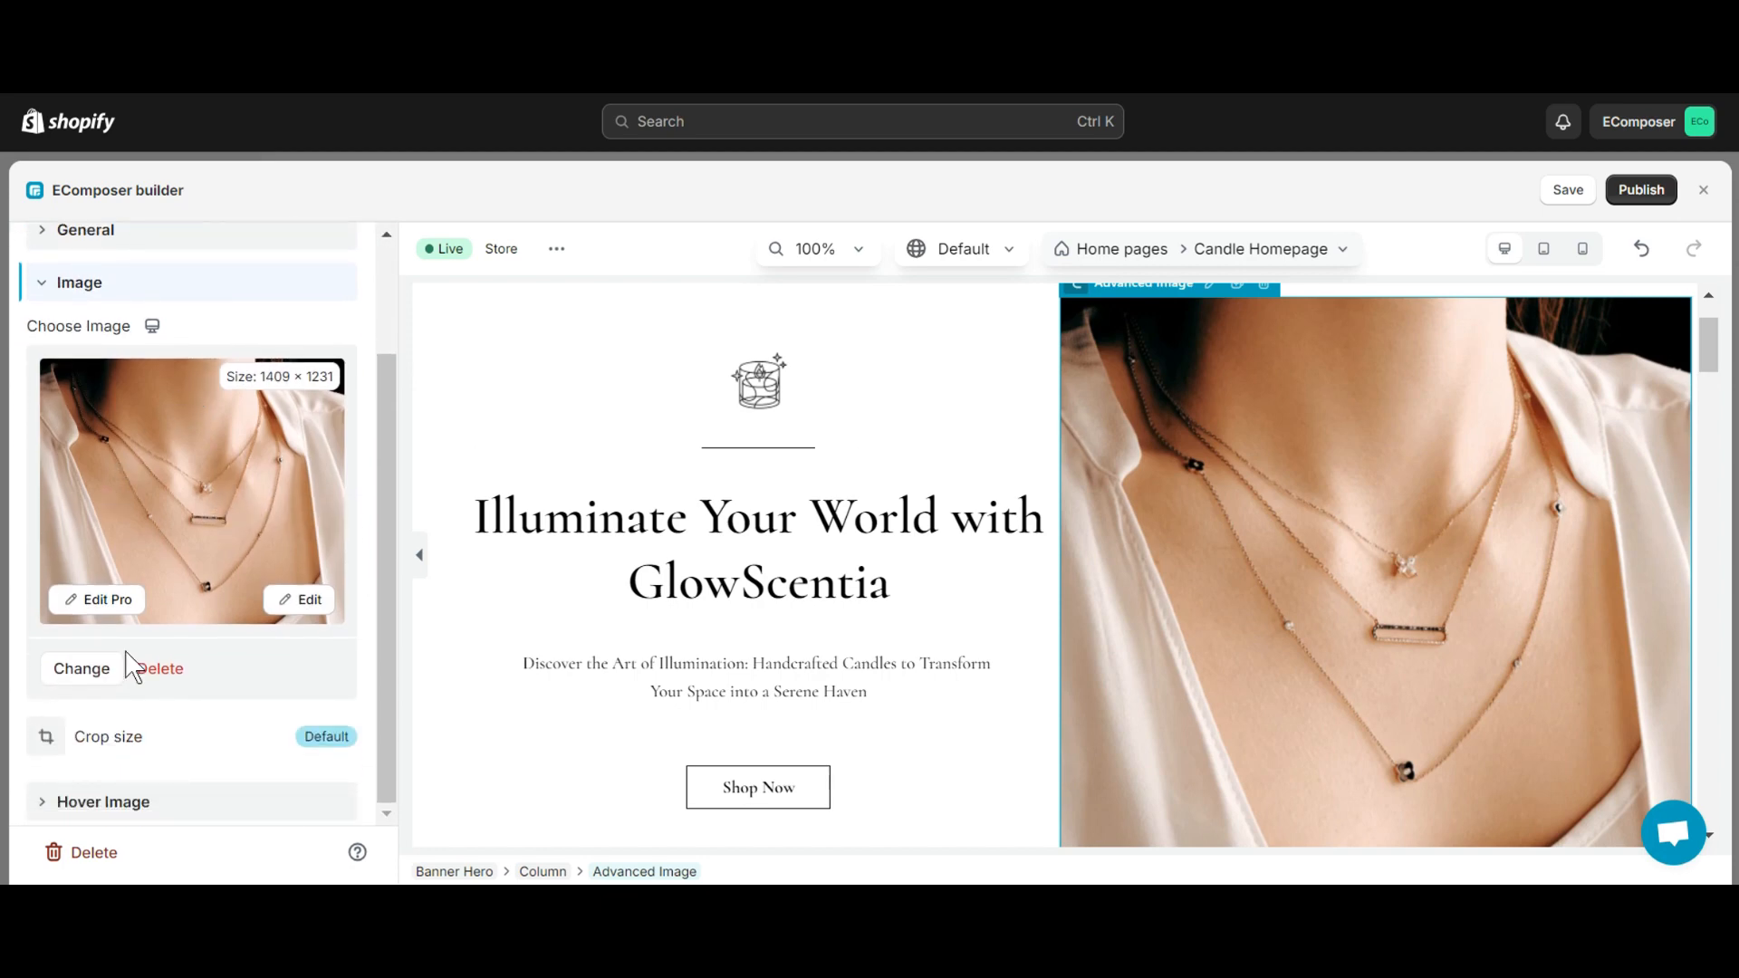
left_click(79, 669)
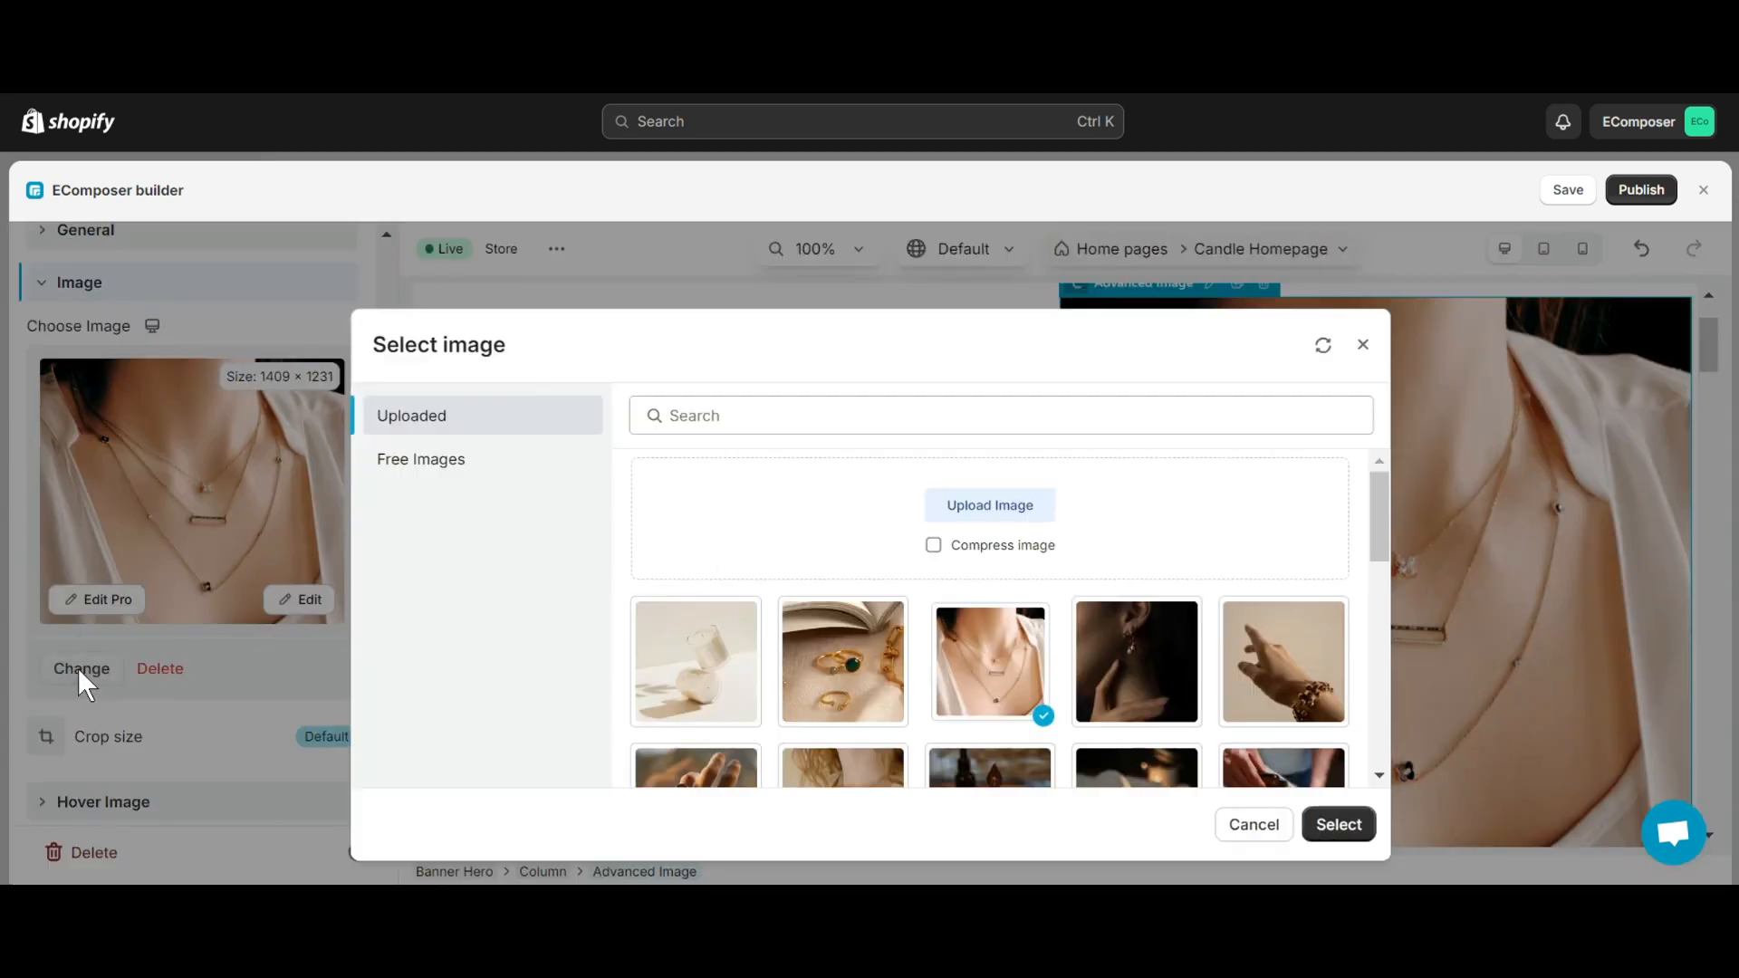
left_click(684, 661)
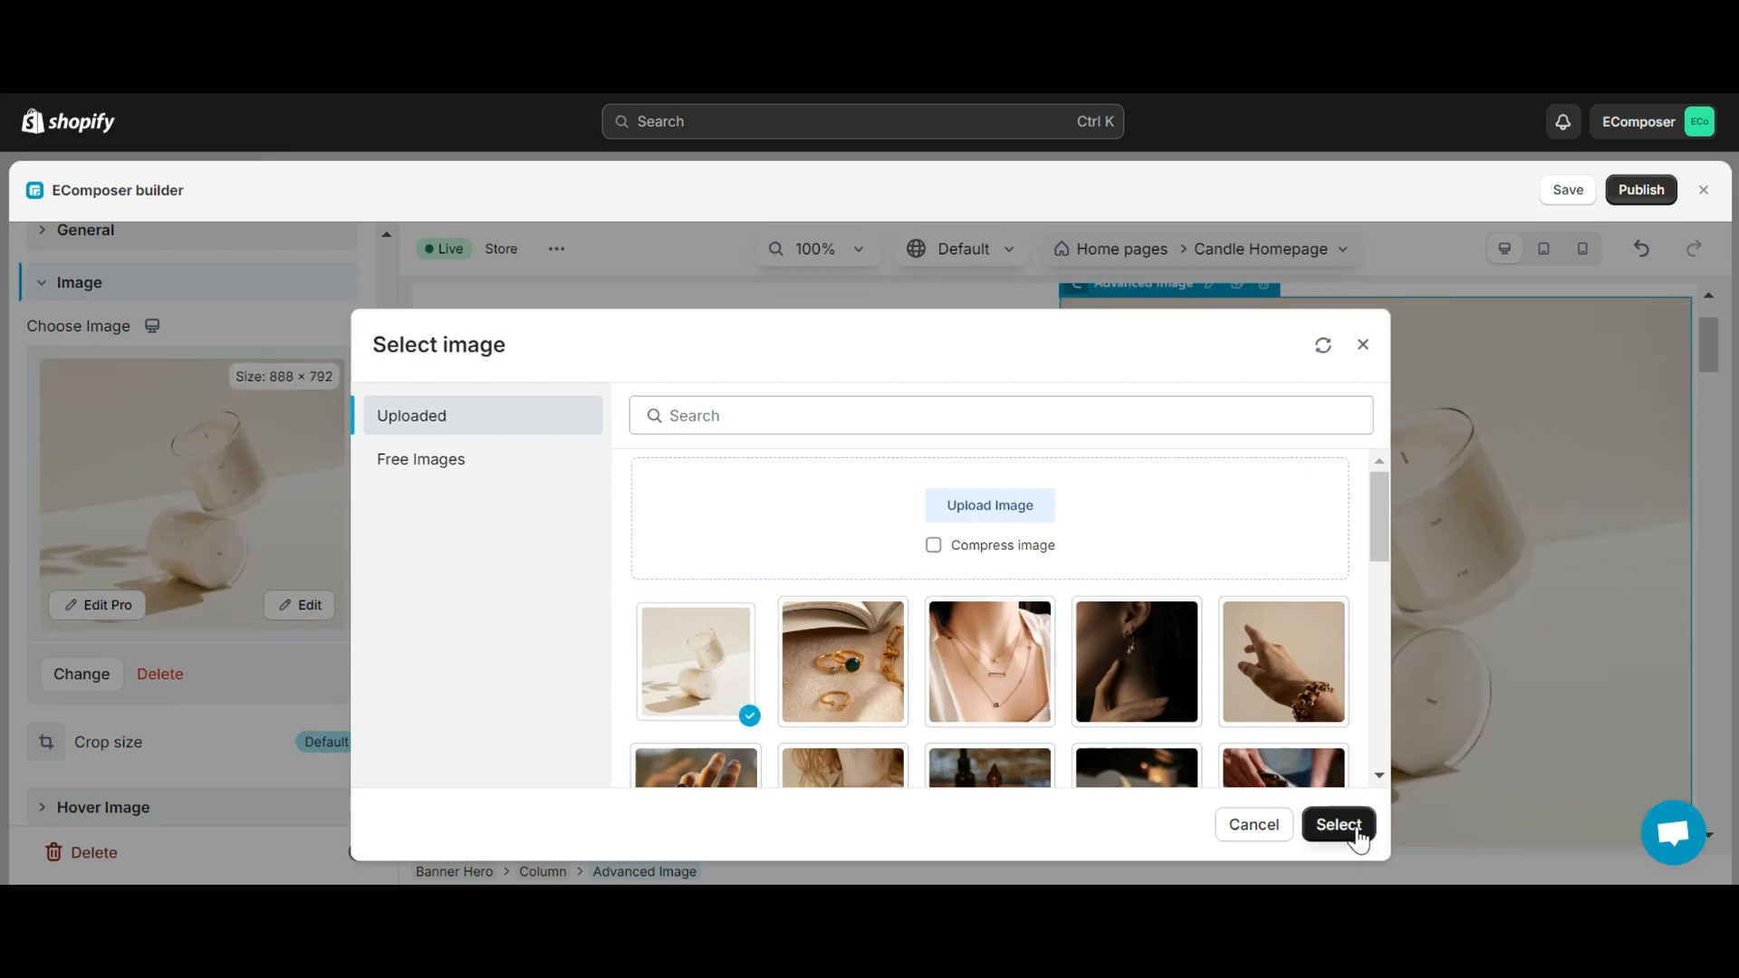
left_click(1338, 824)
left_click(327, 737)
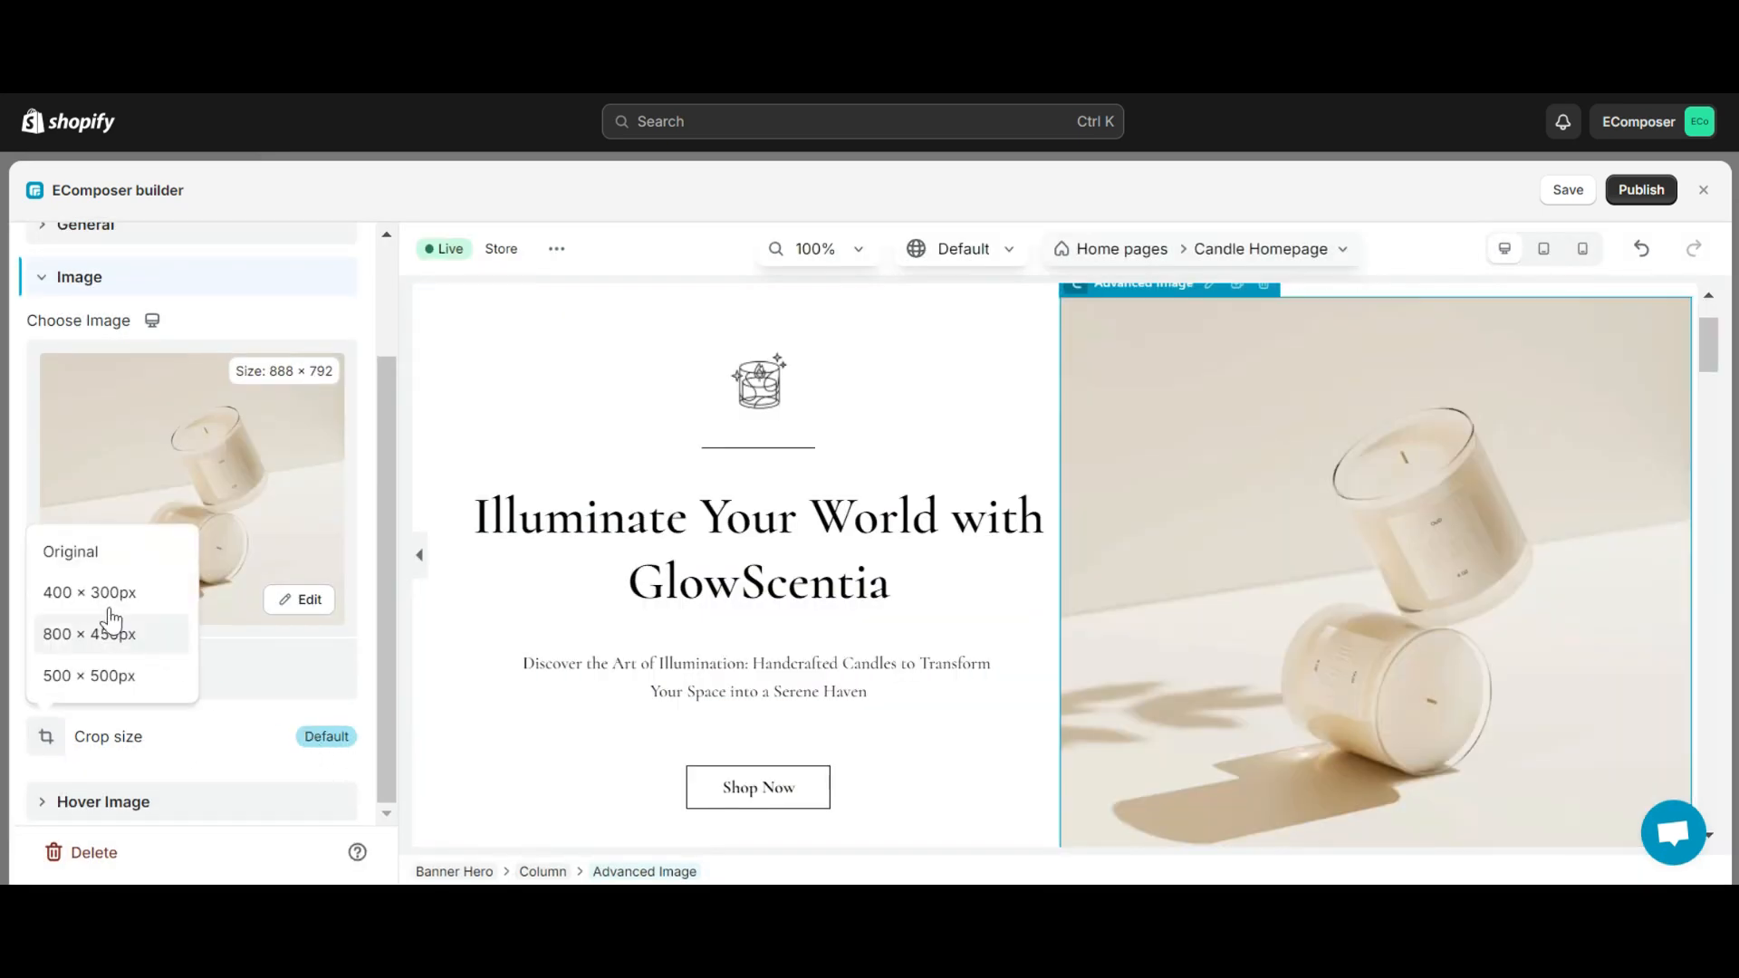
left_click(249, 745)
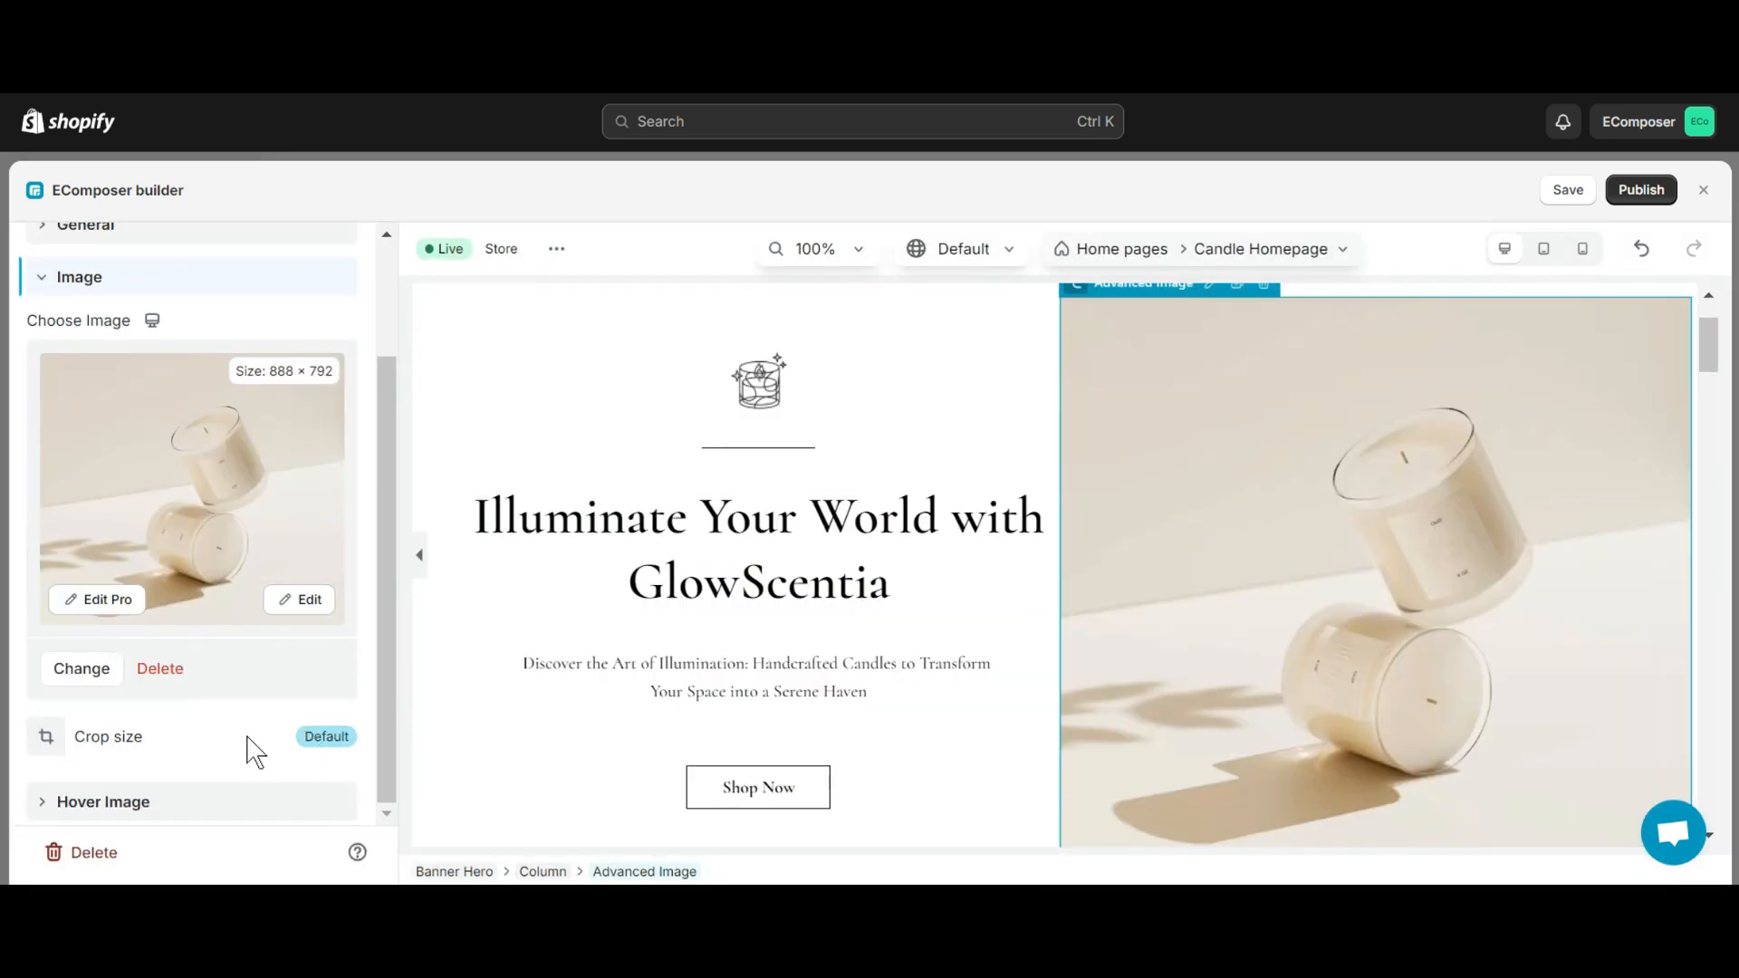
- Enable the hover image, choose the uploaded photo of a lit candle beside a white box, and check its crop sizes
left_click(198, 801)
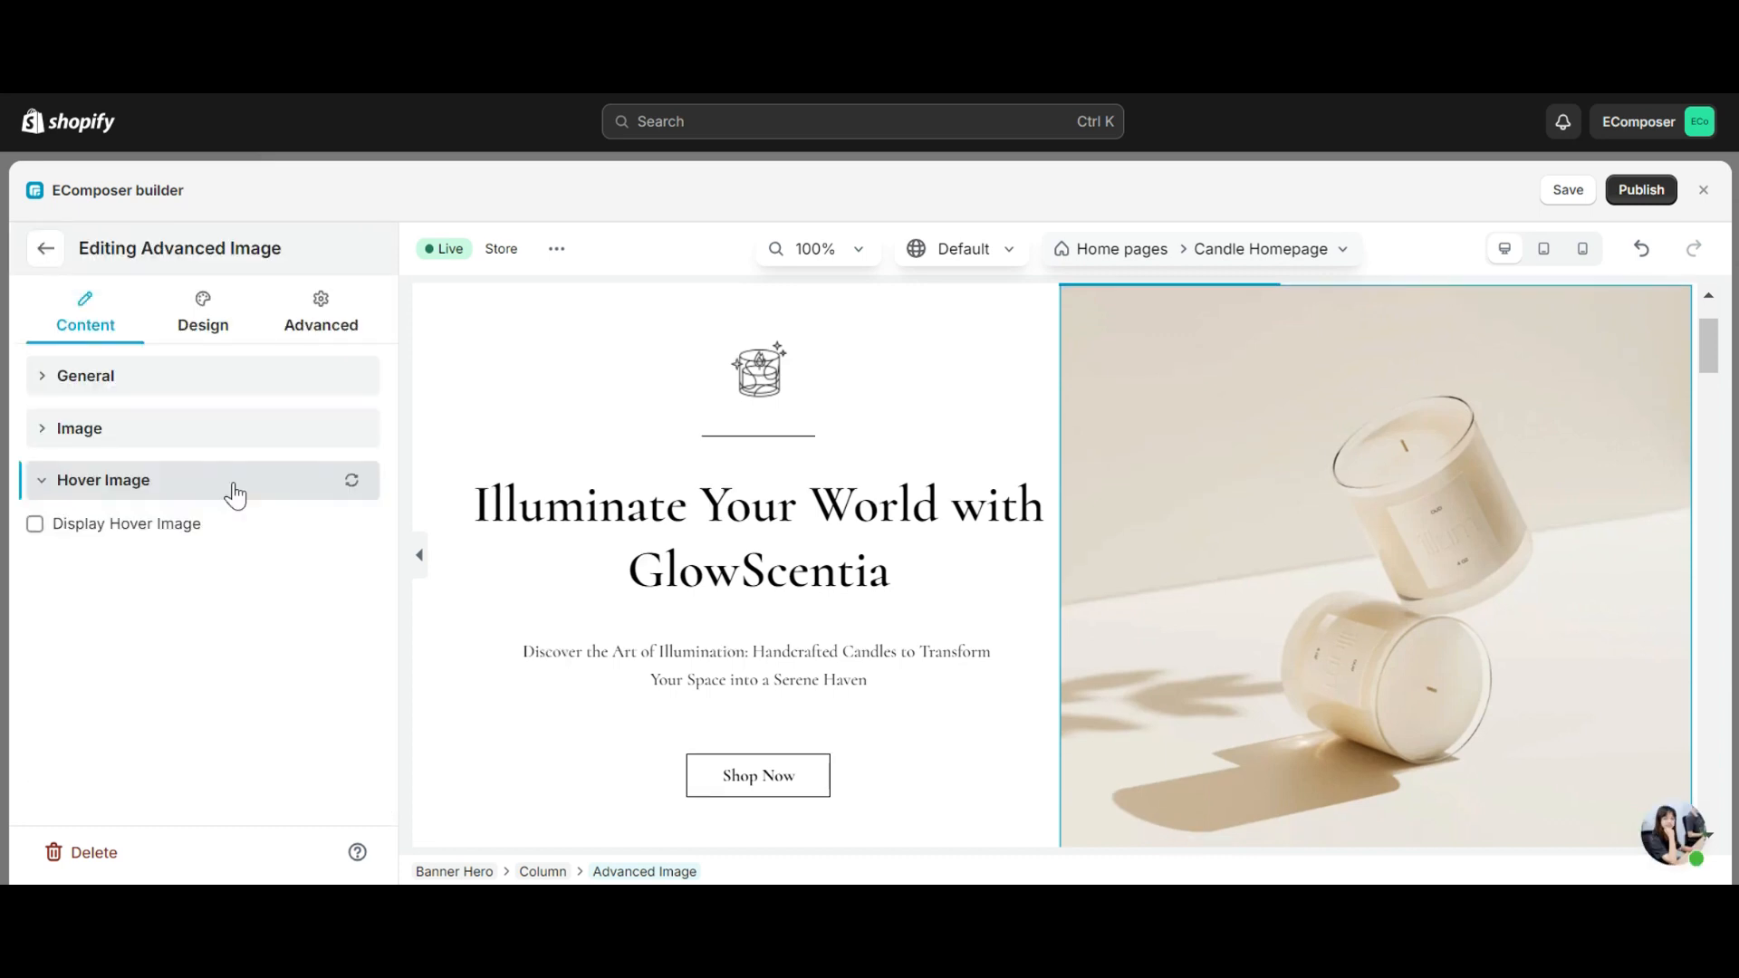
left_click(35, 525)
scroll(299, 547, "down", 2)
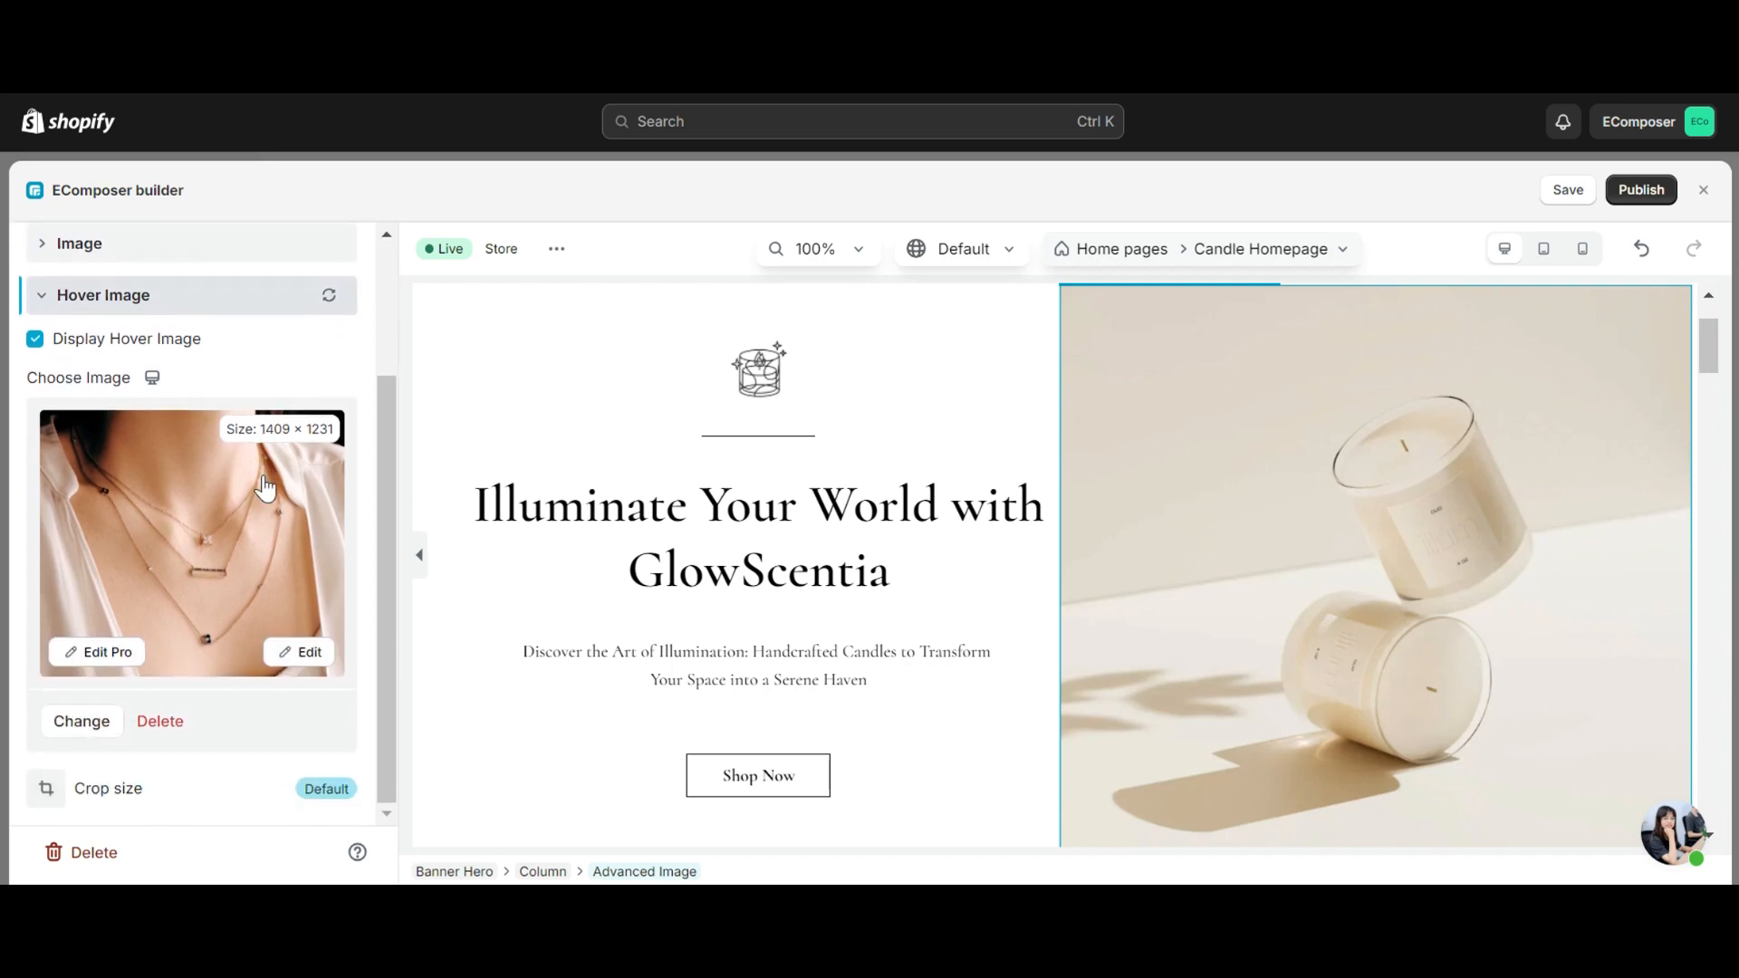
left_click(100, 728)
left_click(686, 668)
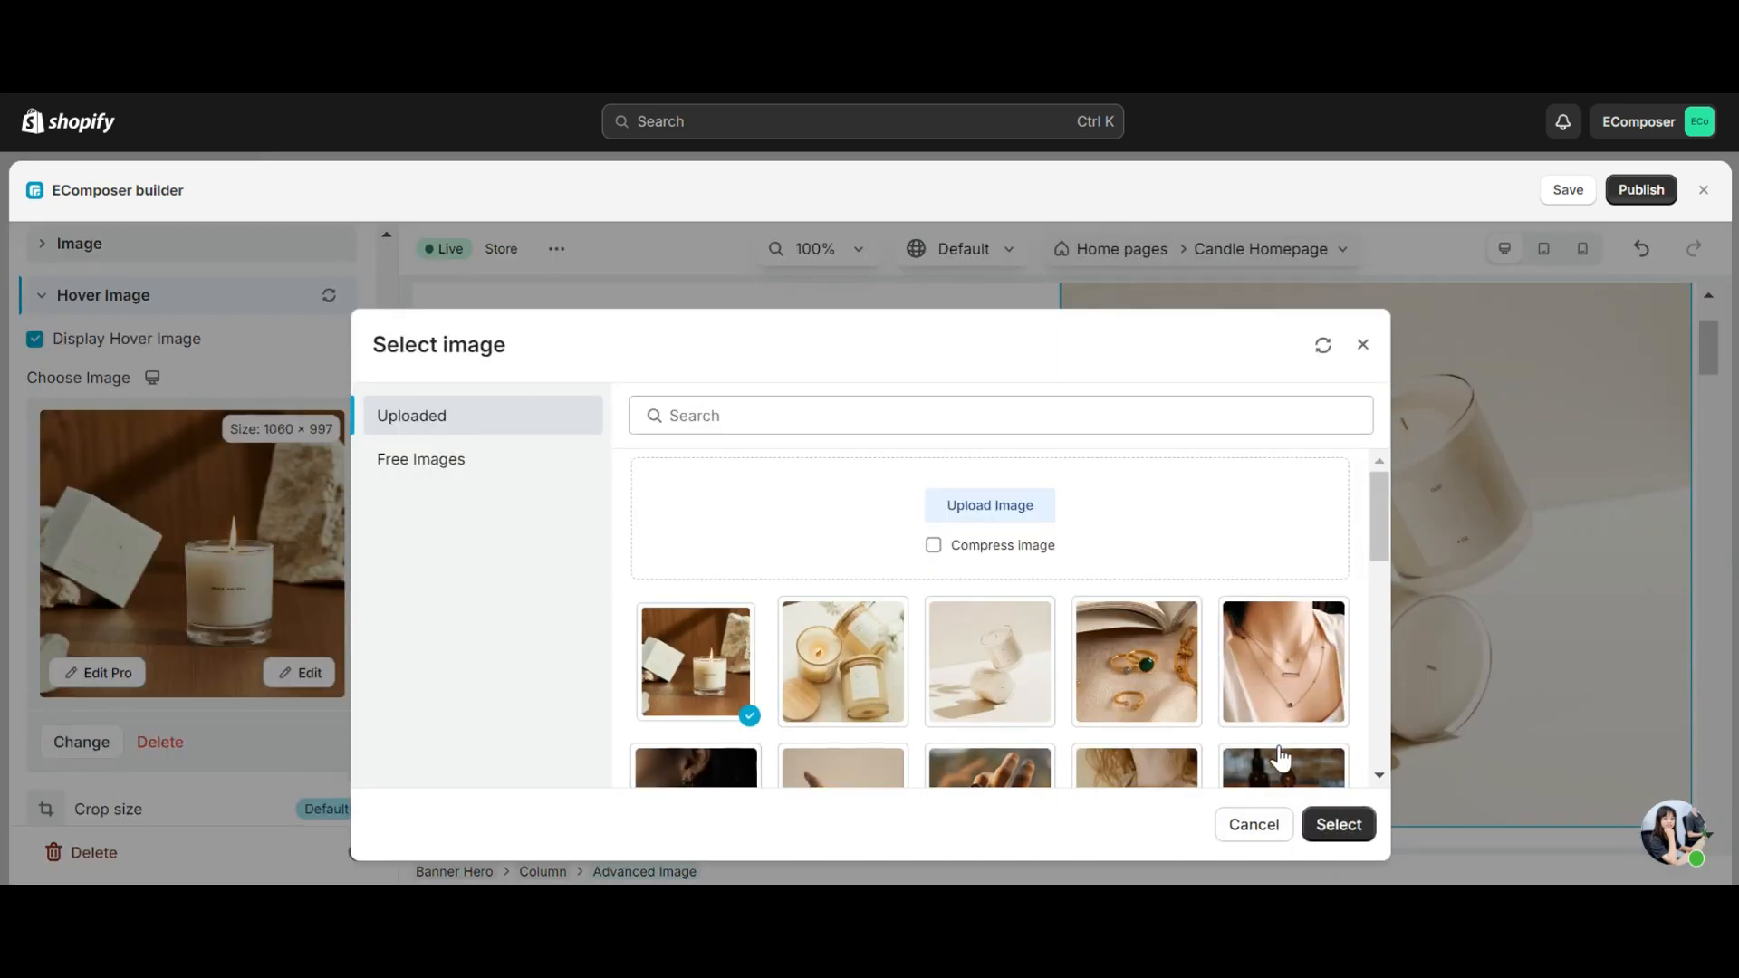
left_click(1338, 824)
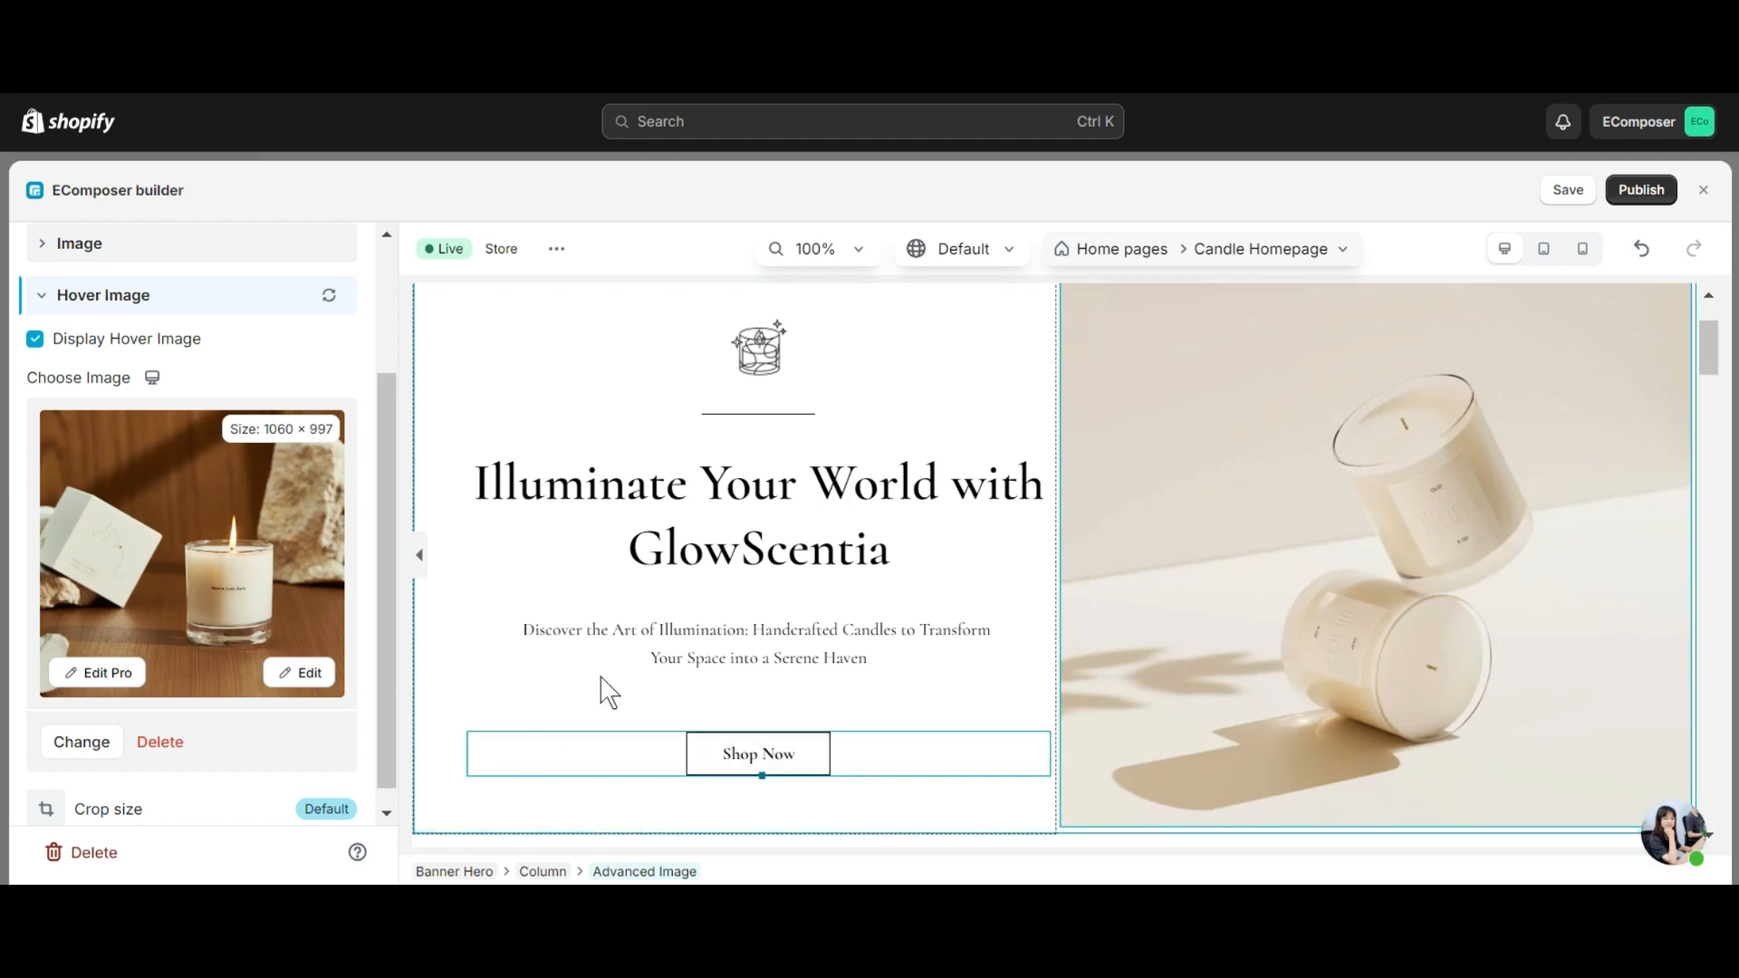
scroll(202, 507, "down", 1)
left_click(318, 789)
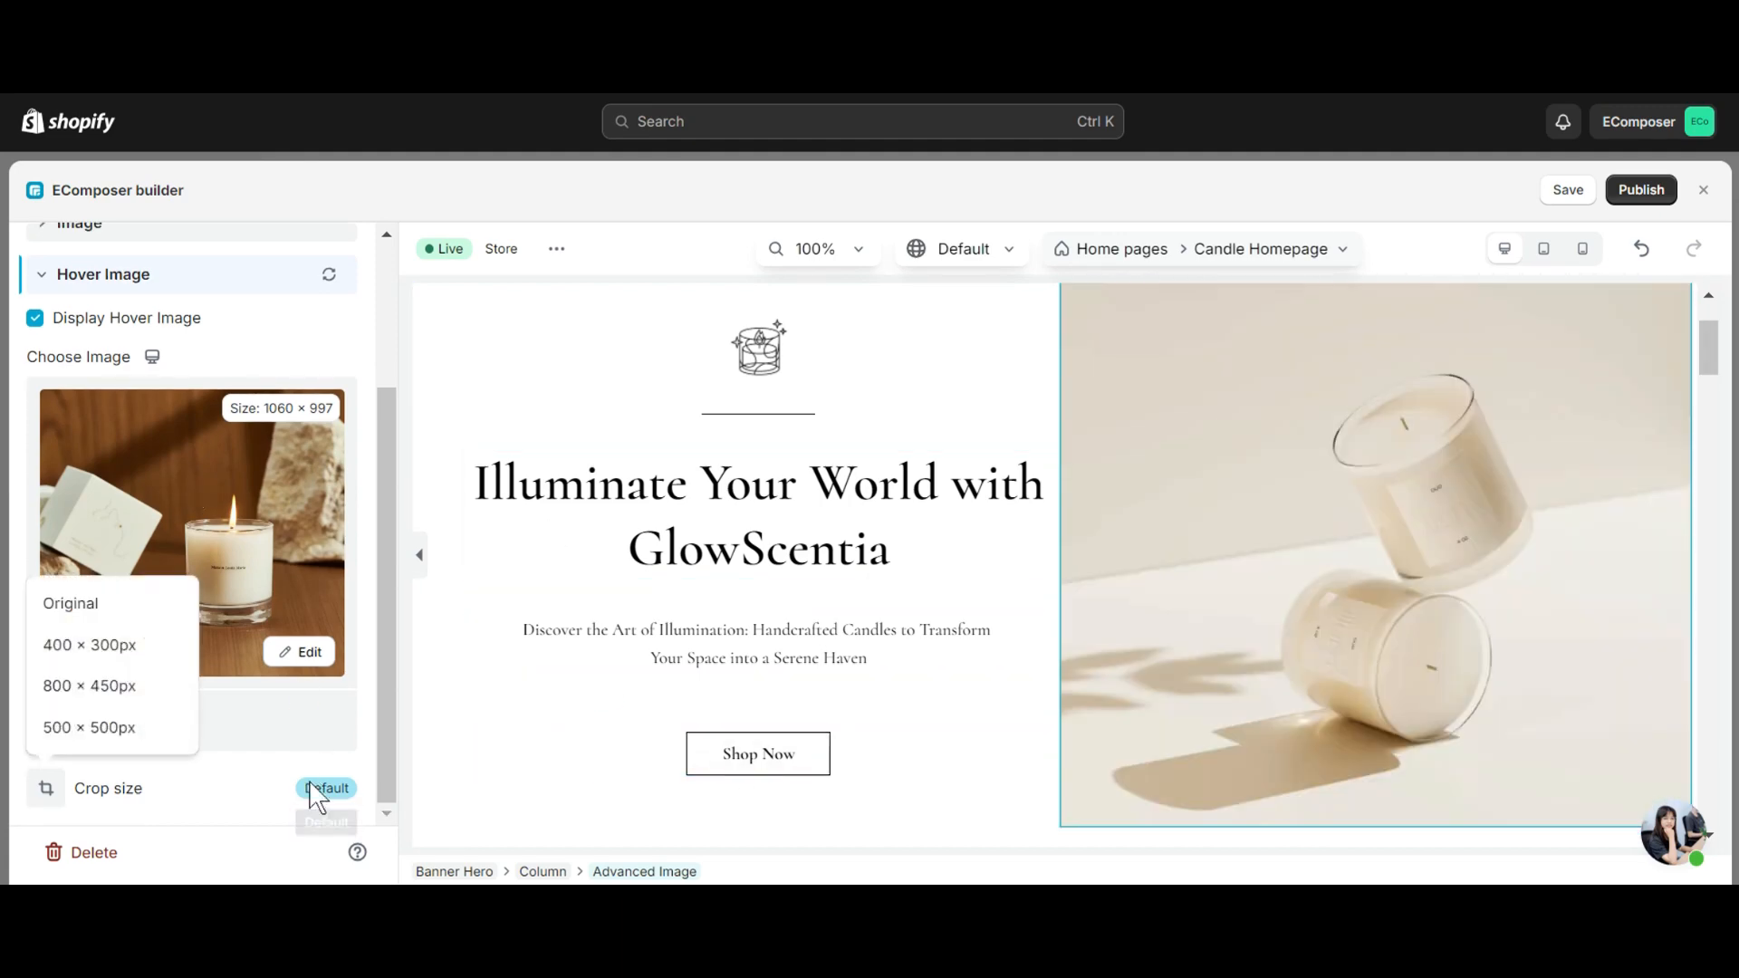
left_click(276, 784)
scroll(263, 697, "up", 3)
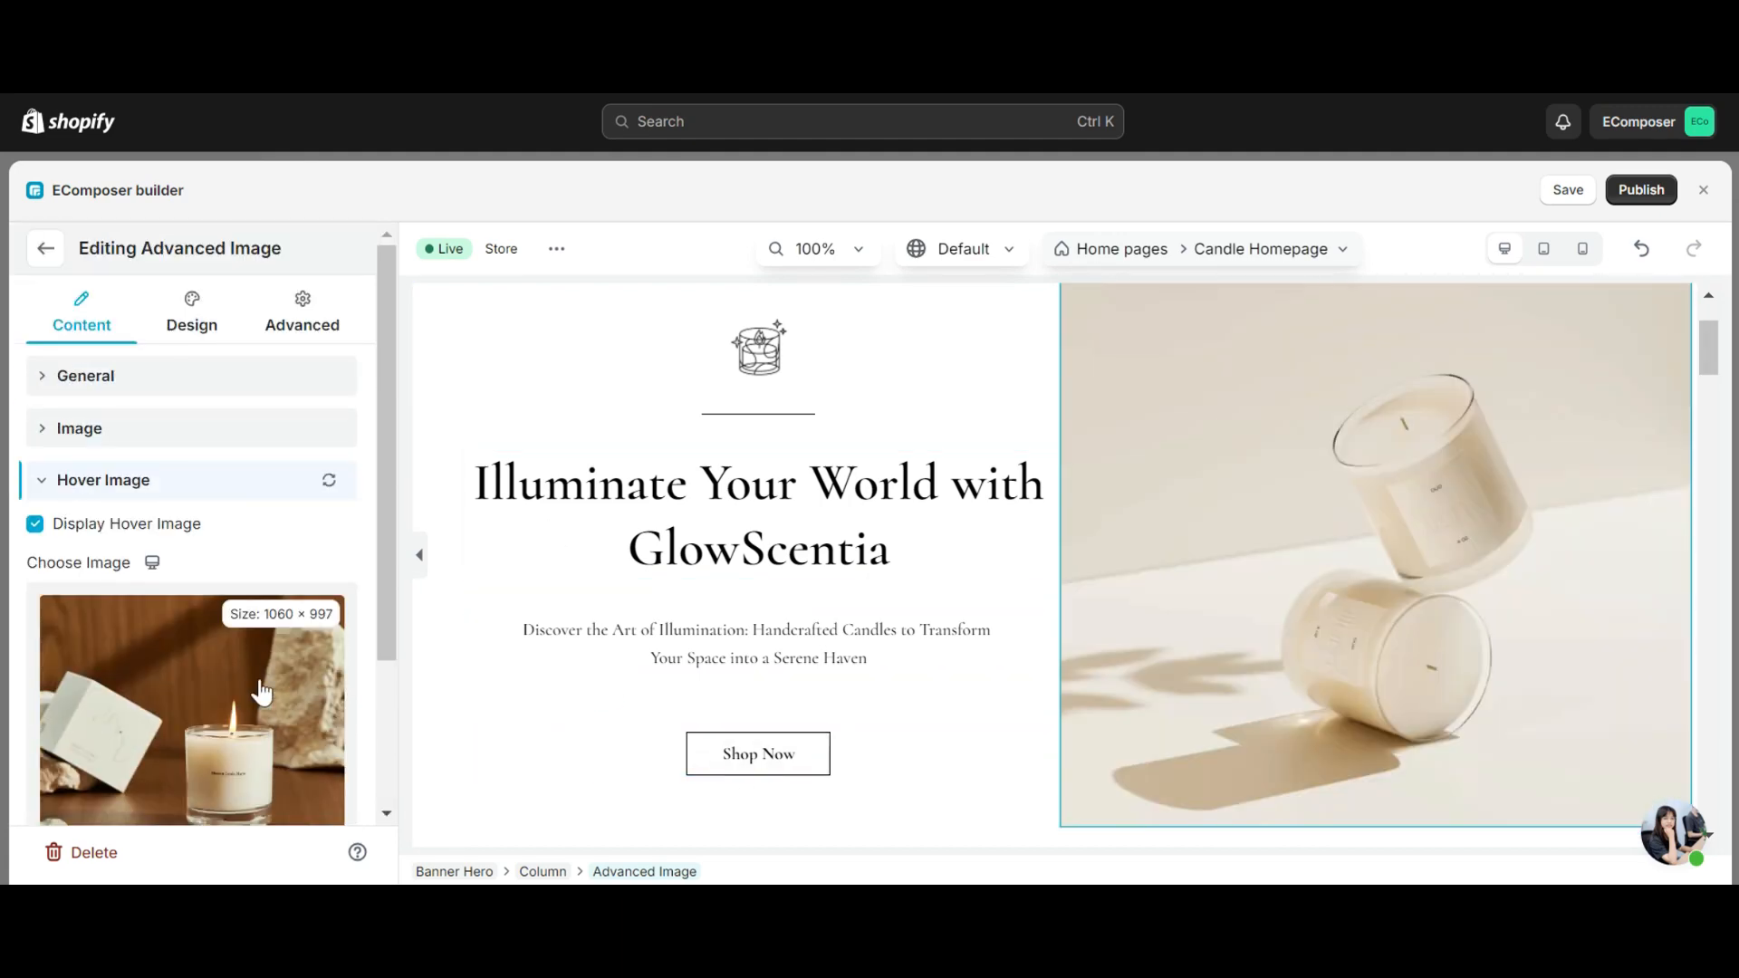
left_click(181, 481)
- Set the image's width and max width to 100%, its height to 521px and its image fit to Fill
left_click(210, 330)
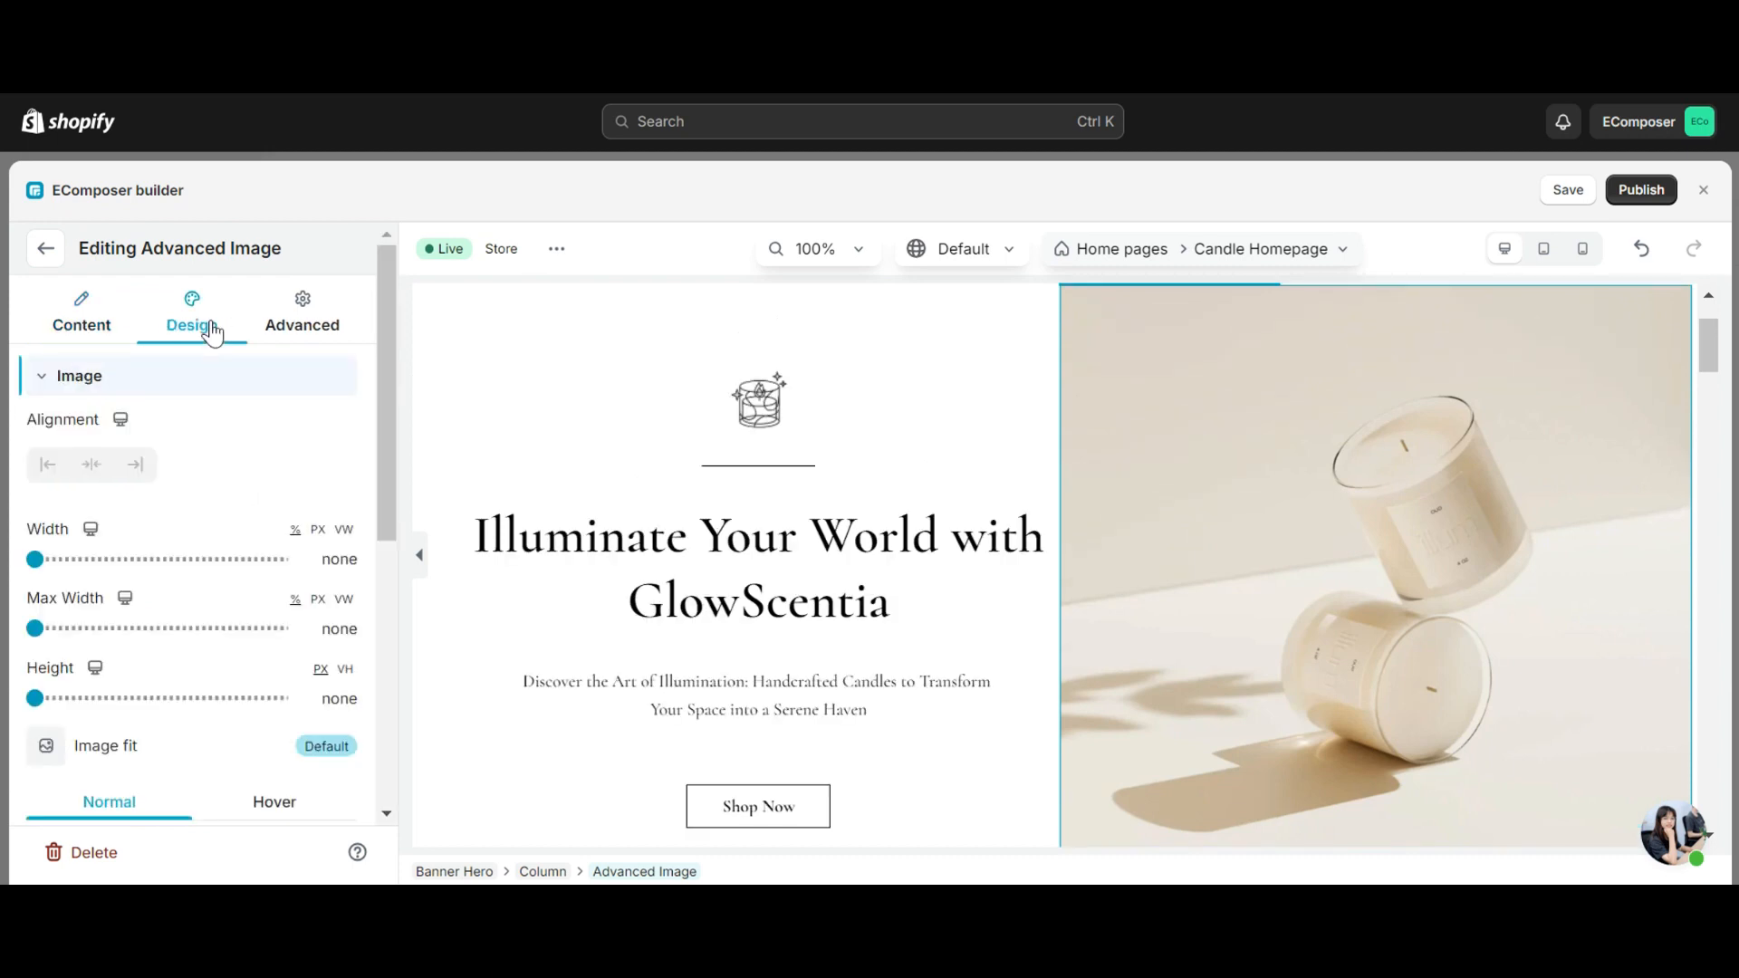
left_click(231, 395)
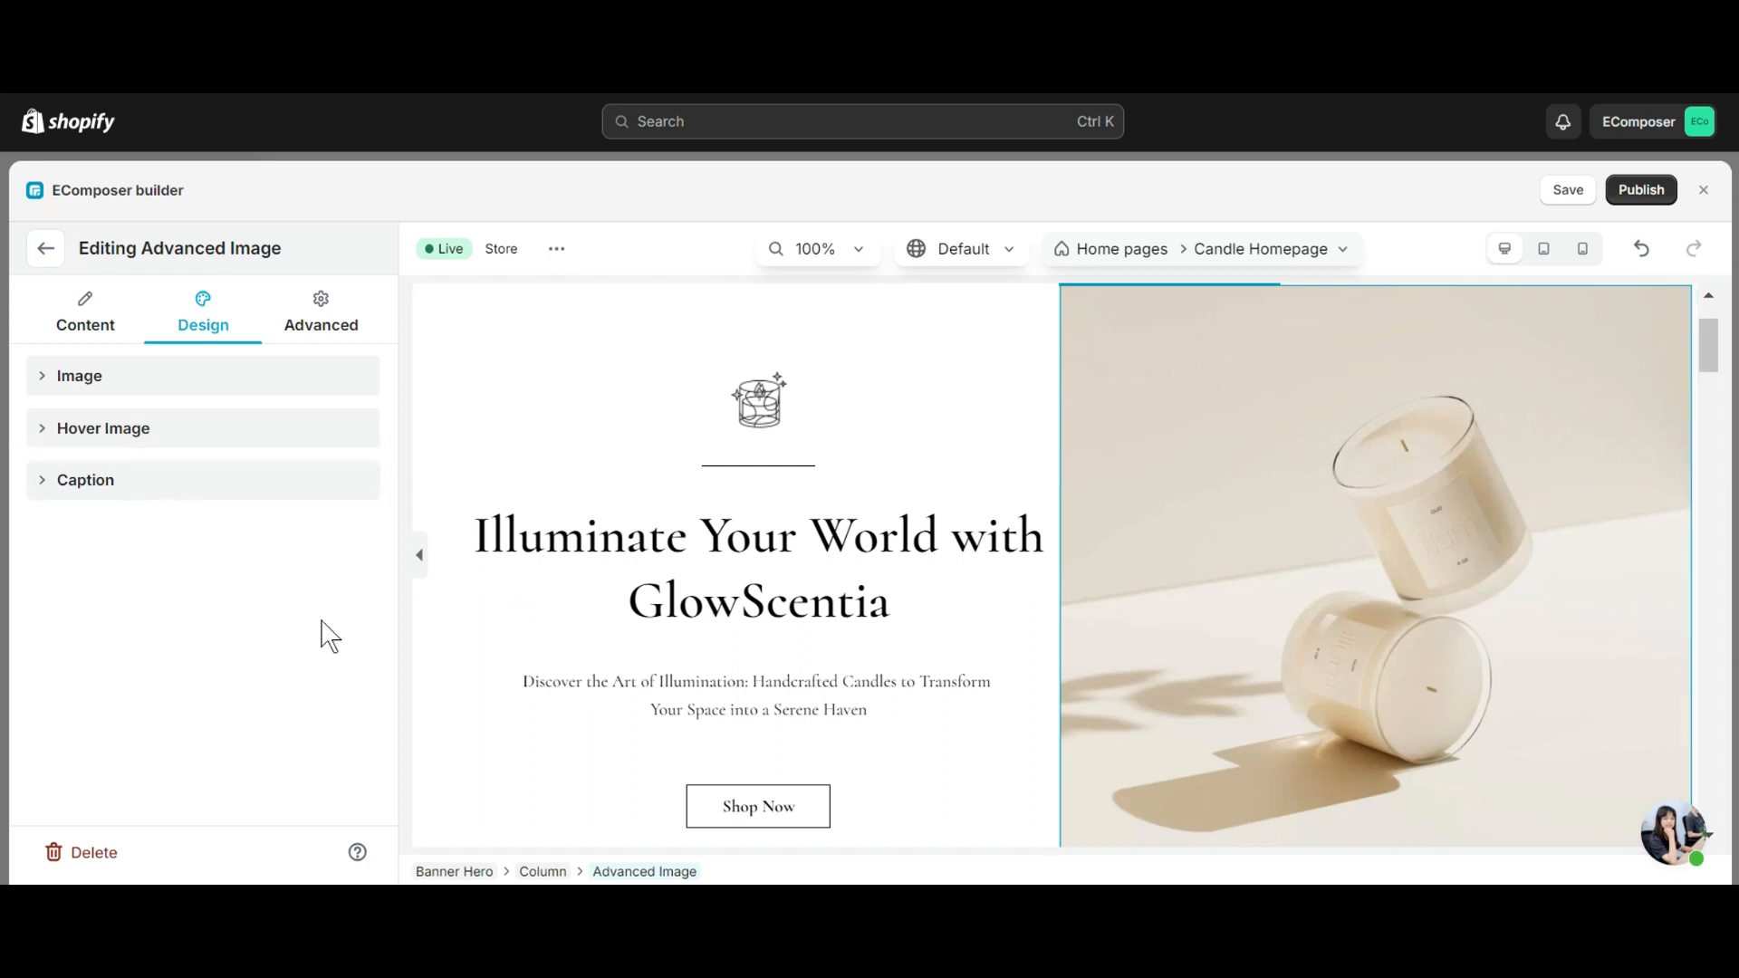
left_click(268, 376)
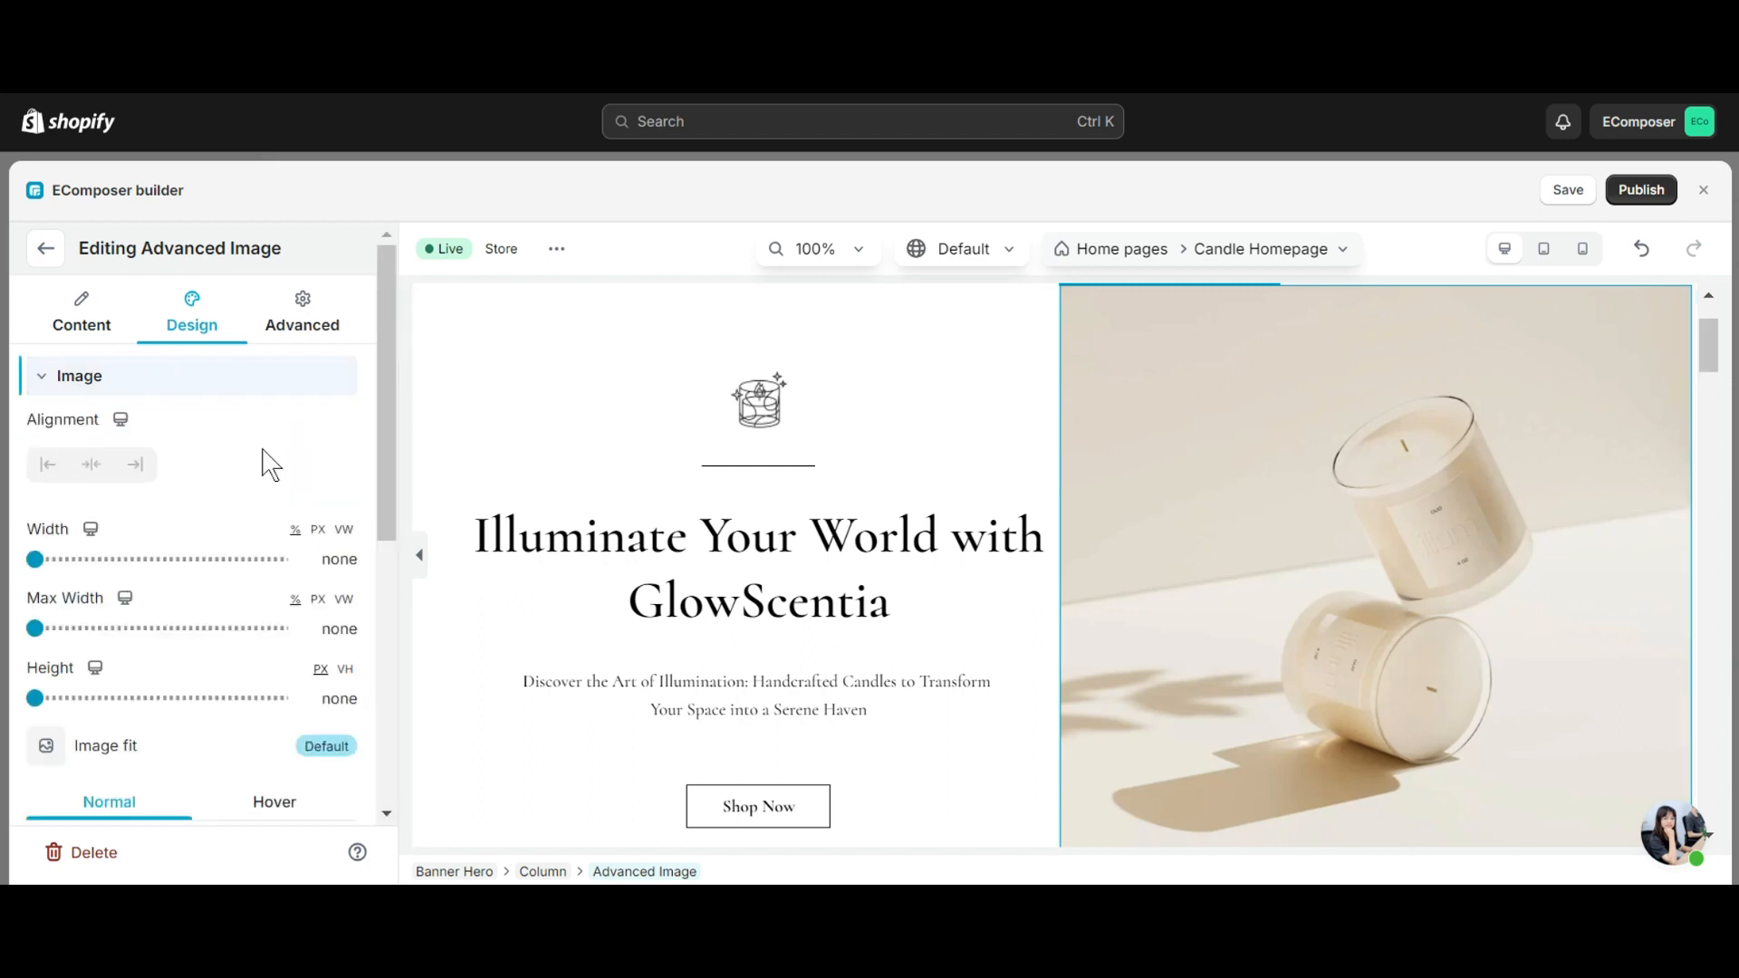
scroll(270, 464, "down", 1)
left_click_drag(34, 483, 281, 483)
left_click_drag(36, 443, 278, 443)
left_click_drag(35, 512, 162, 512)
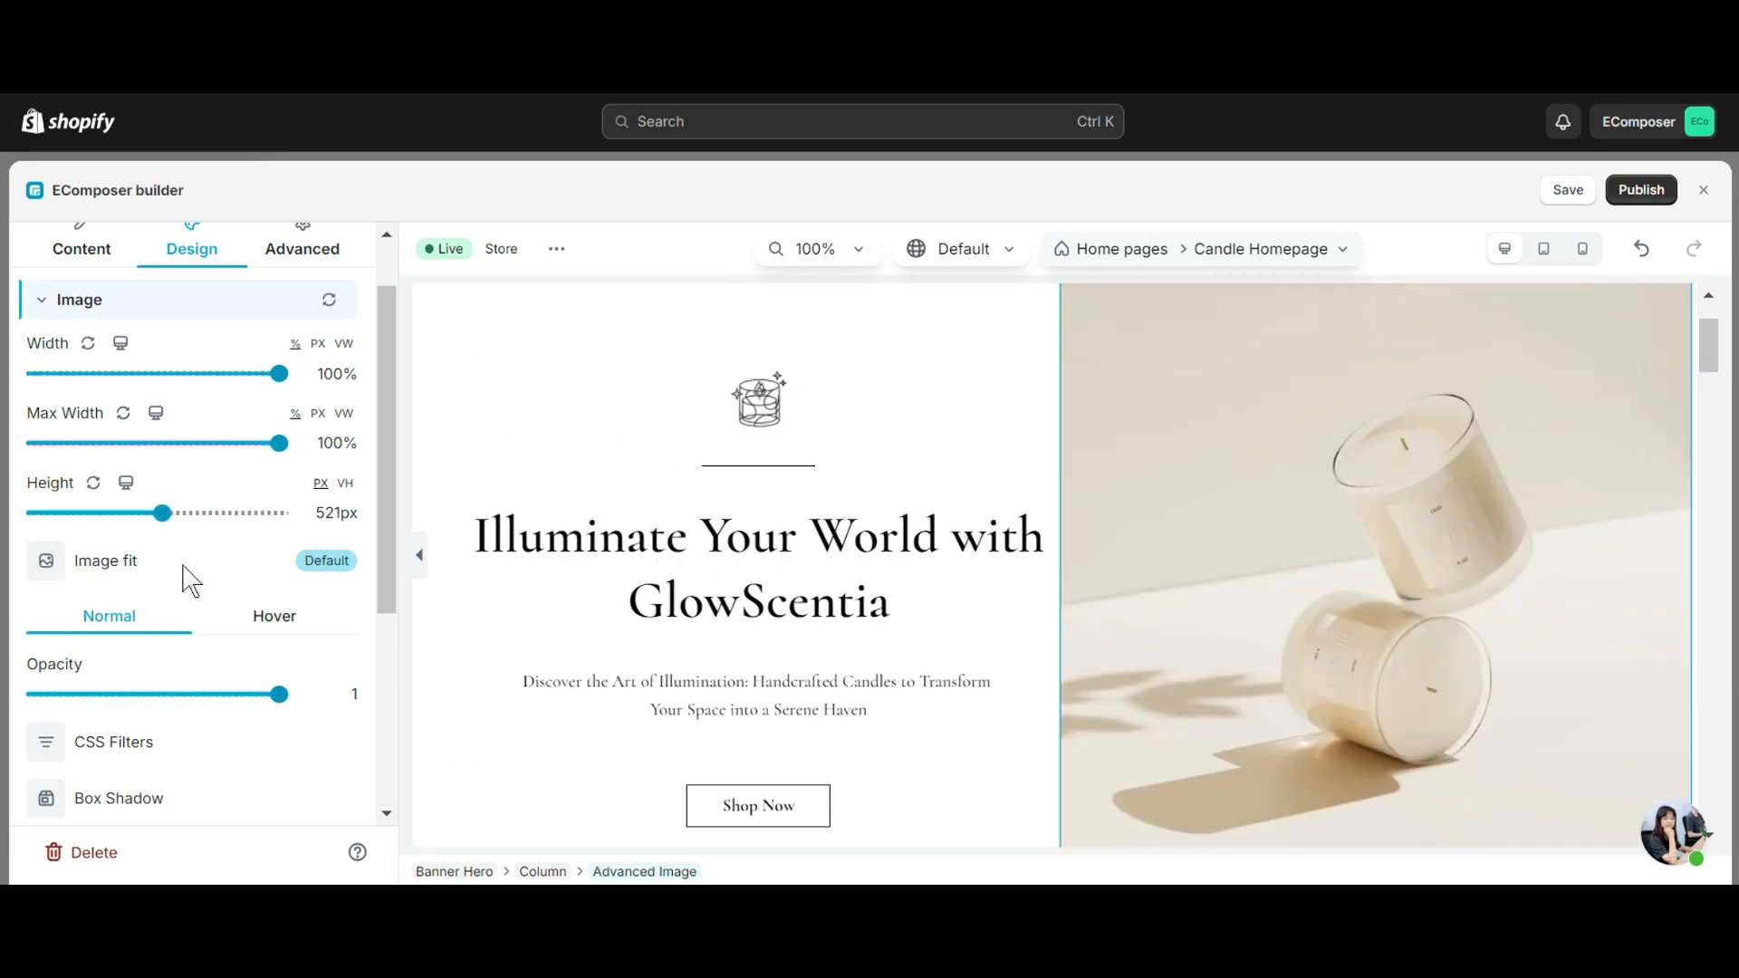
left_click(328, 563)
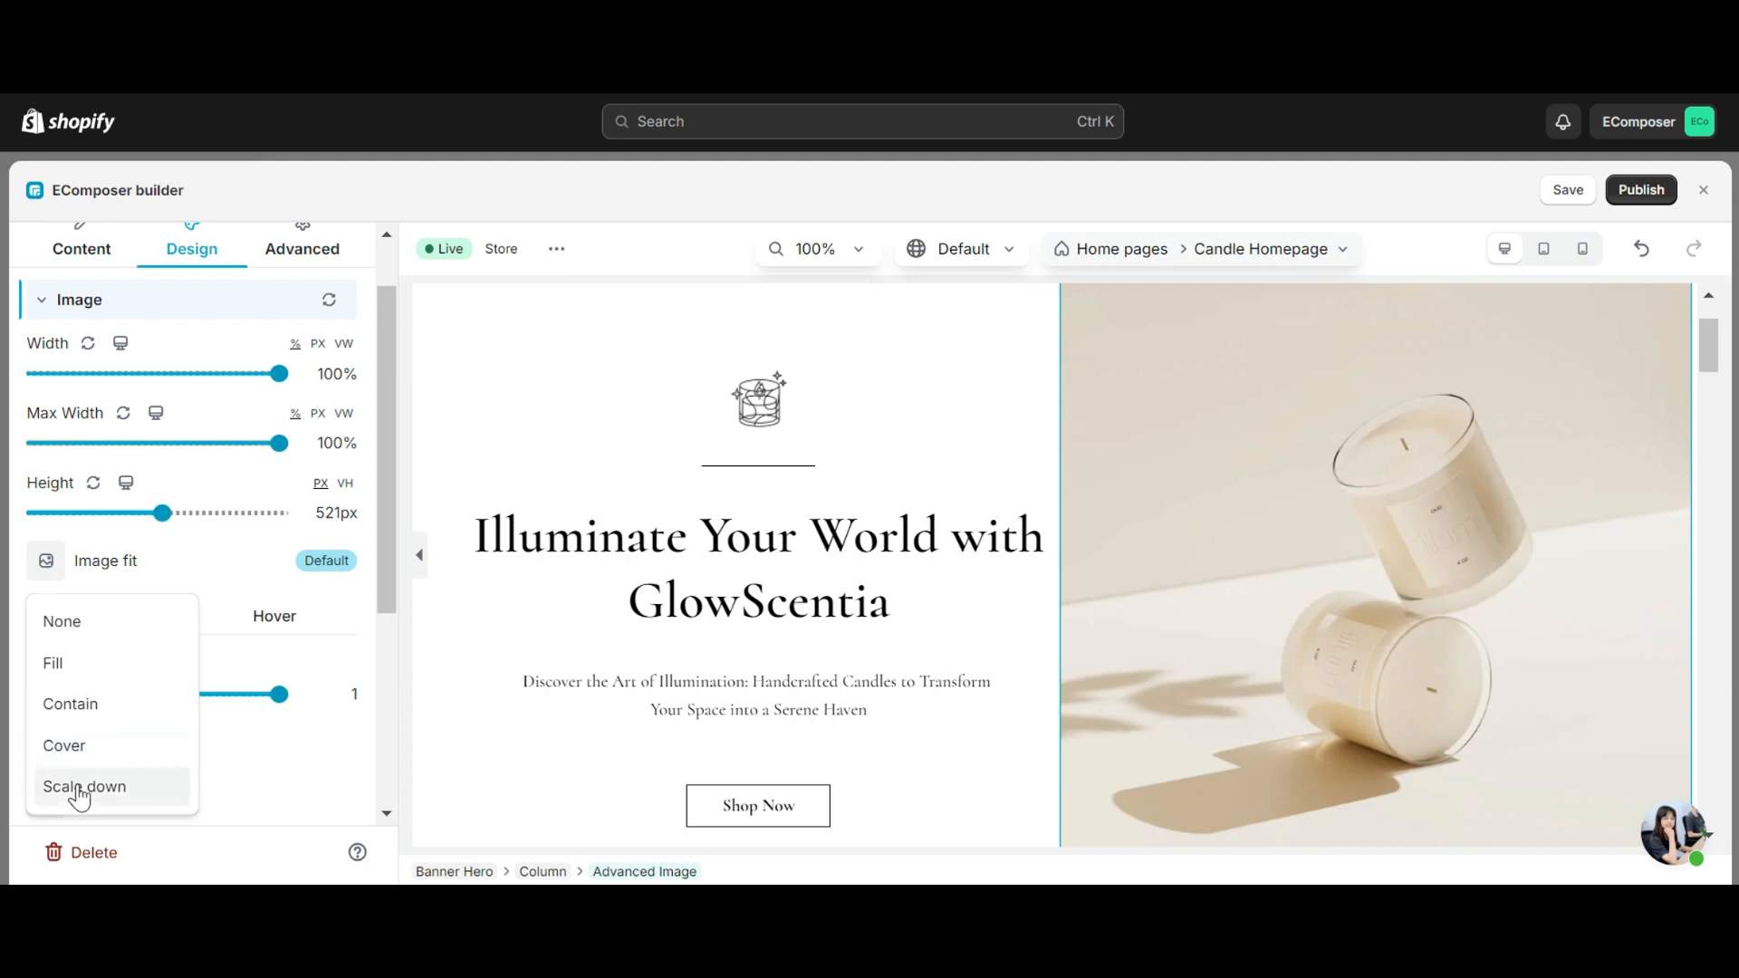
left_click(90, 625)
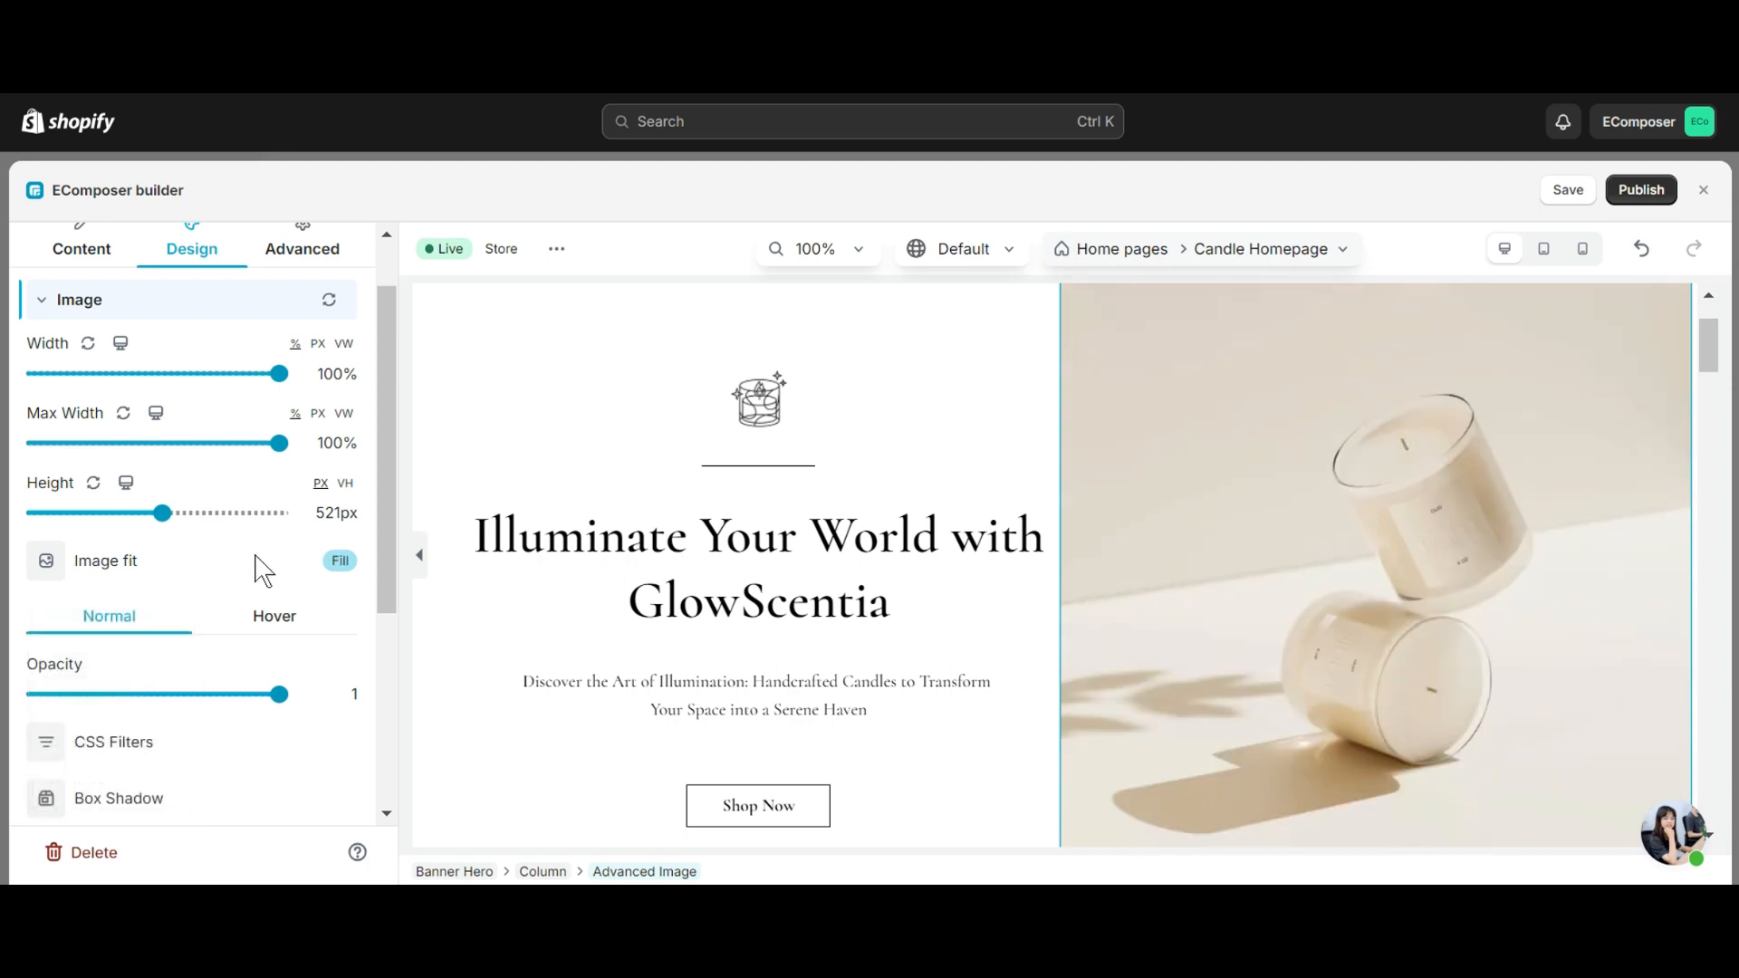
- Examine the image's normal and hover style options and the design settings for the hover image and caption
scroll(172, 544, "down", 3)
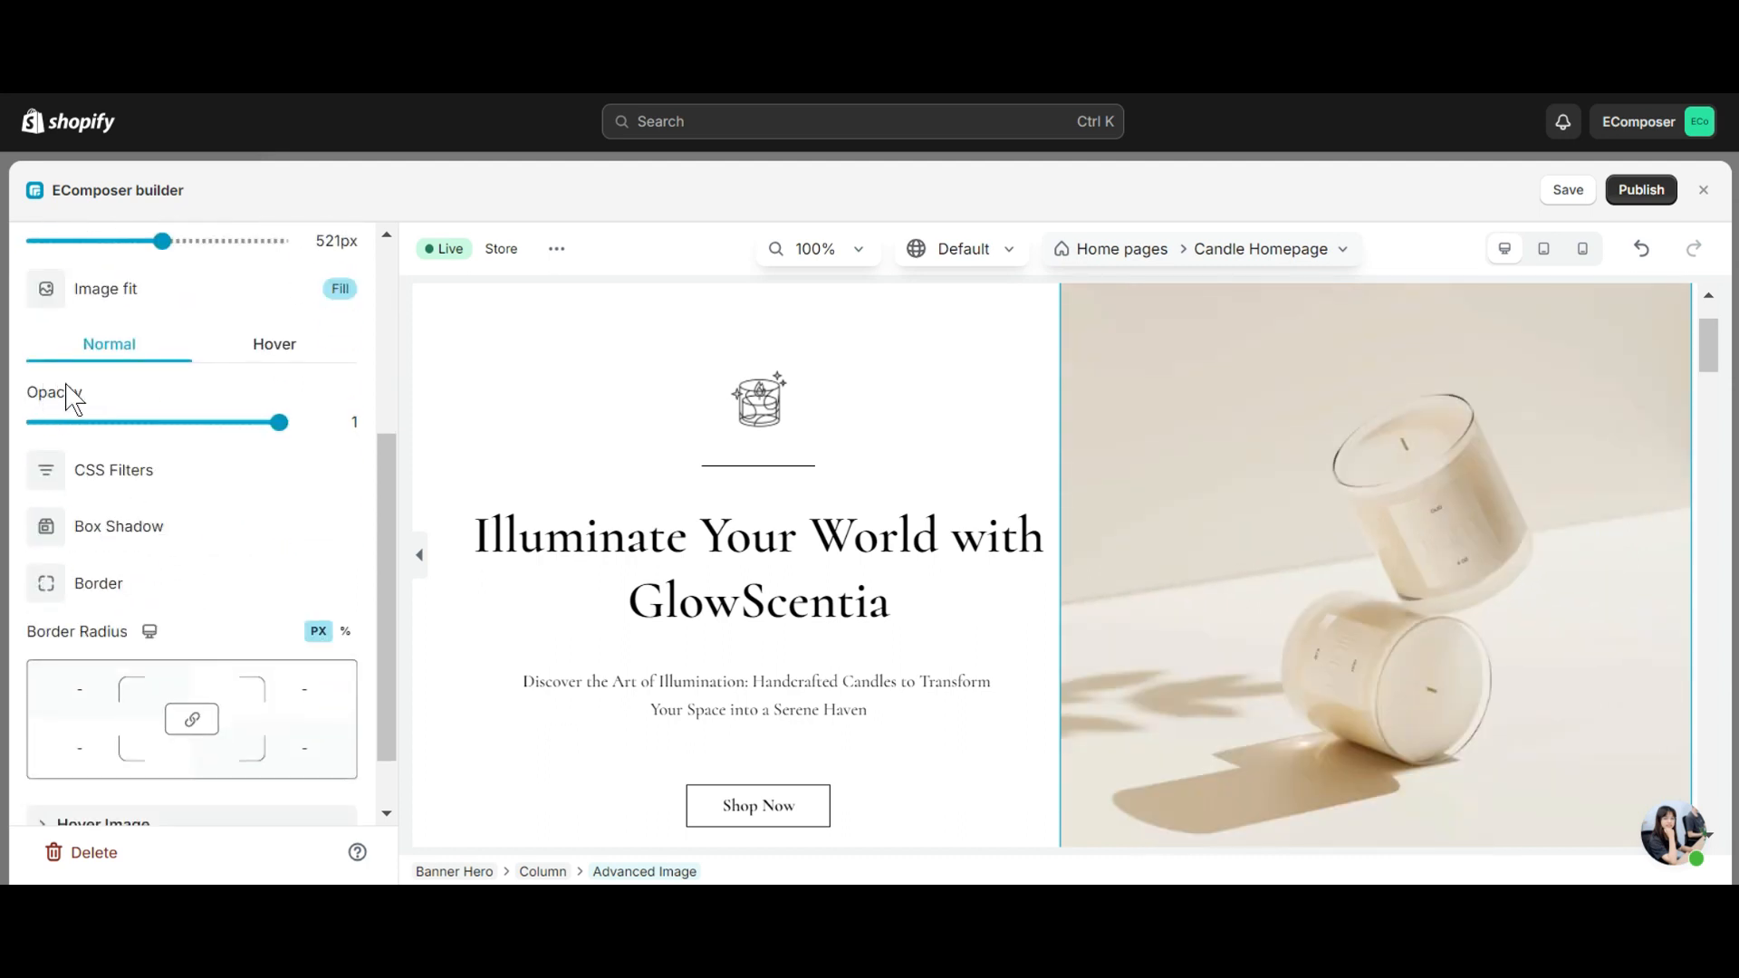
left_click(259, 356)
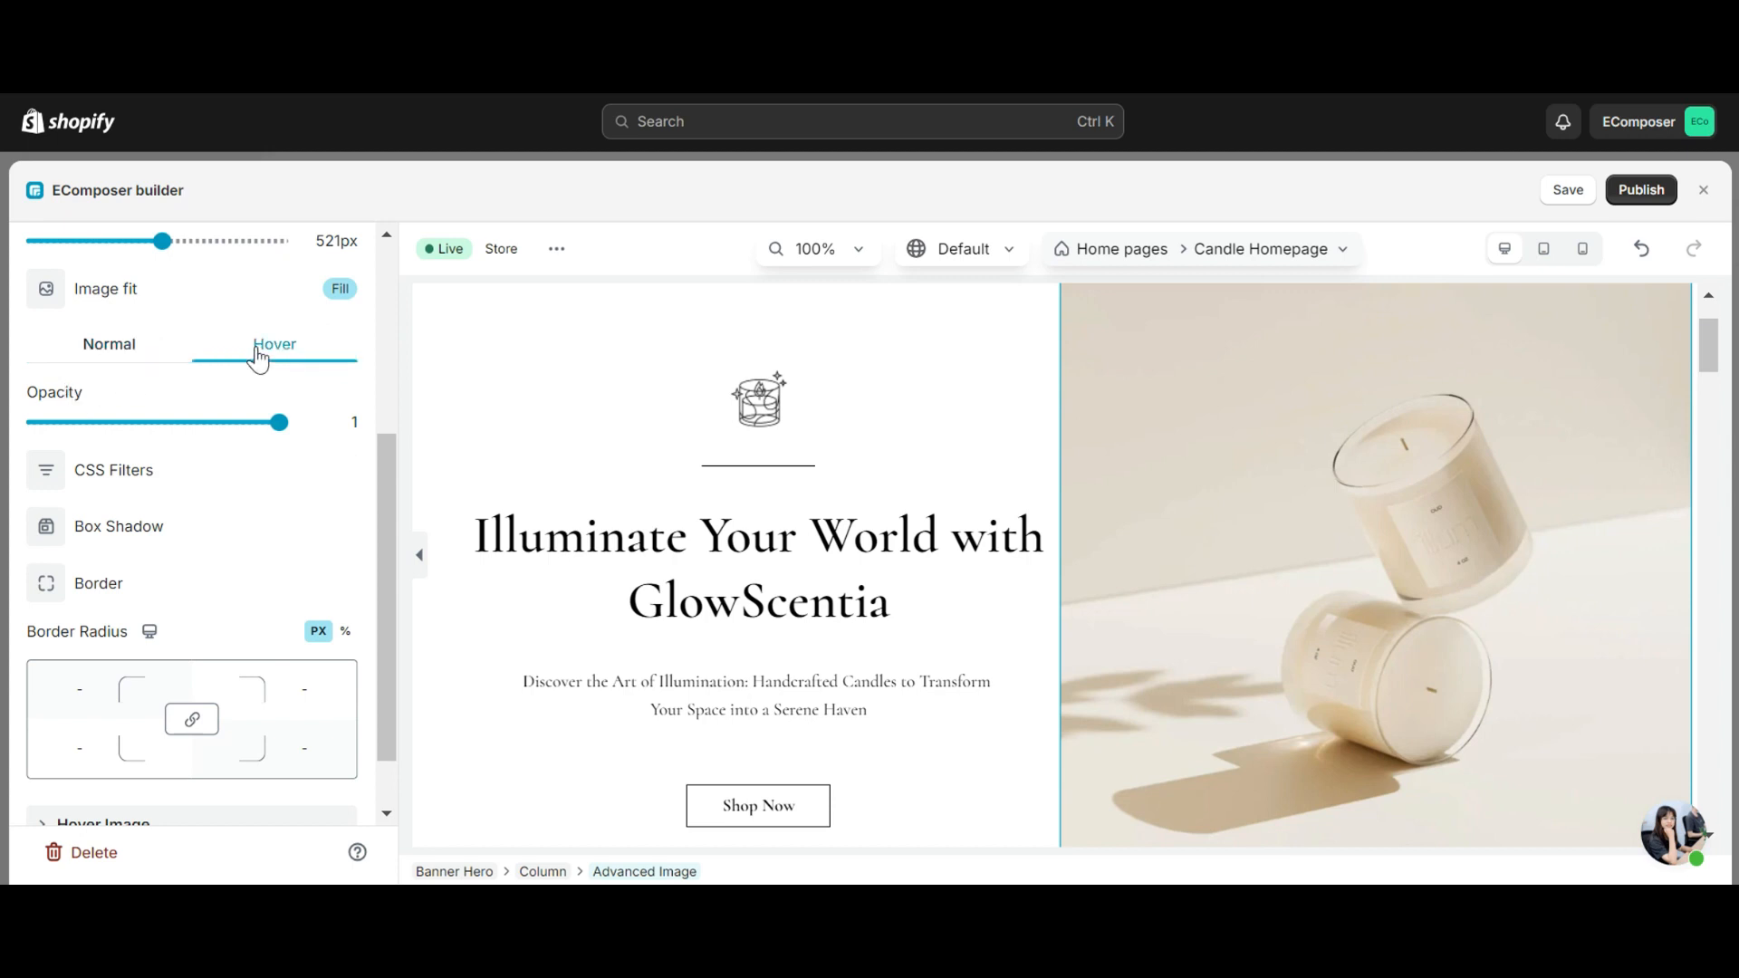
left_click(106, 361)
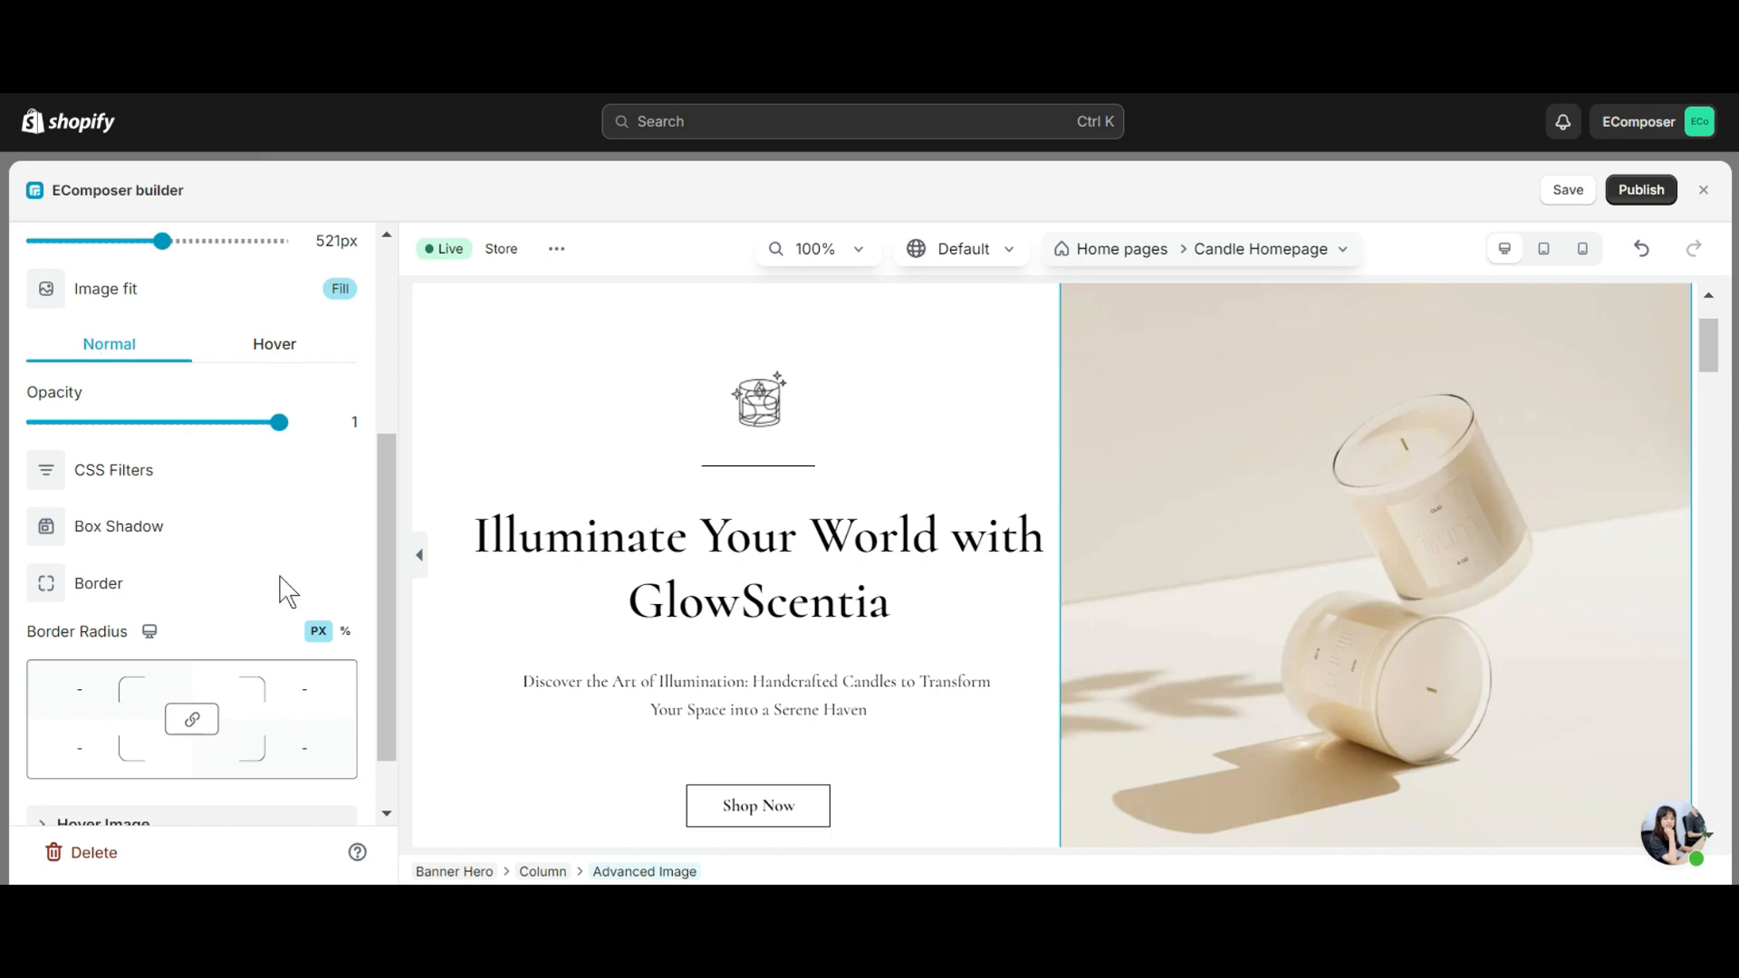
scroll(288, 593, "down", 1)
left_click(152, 750)
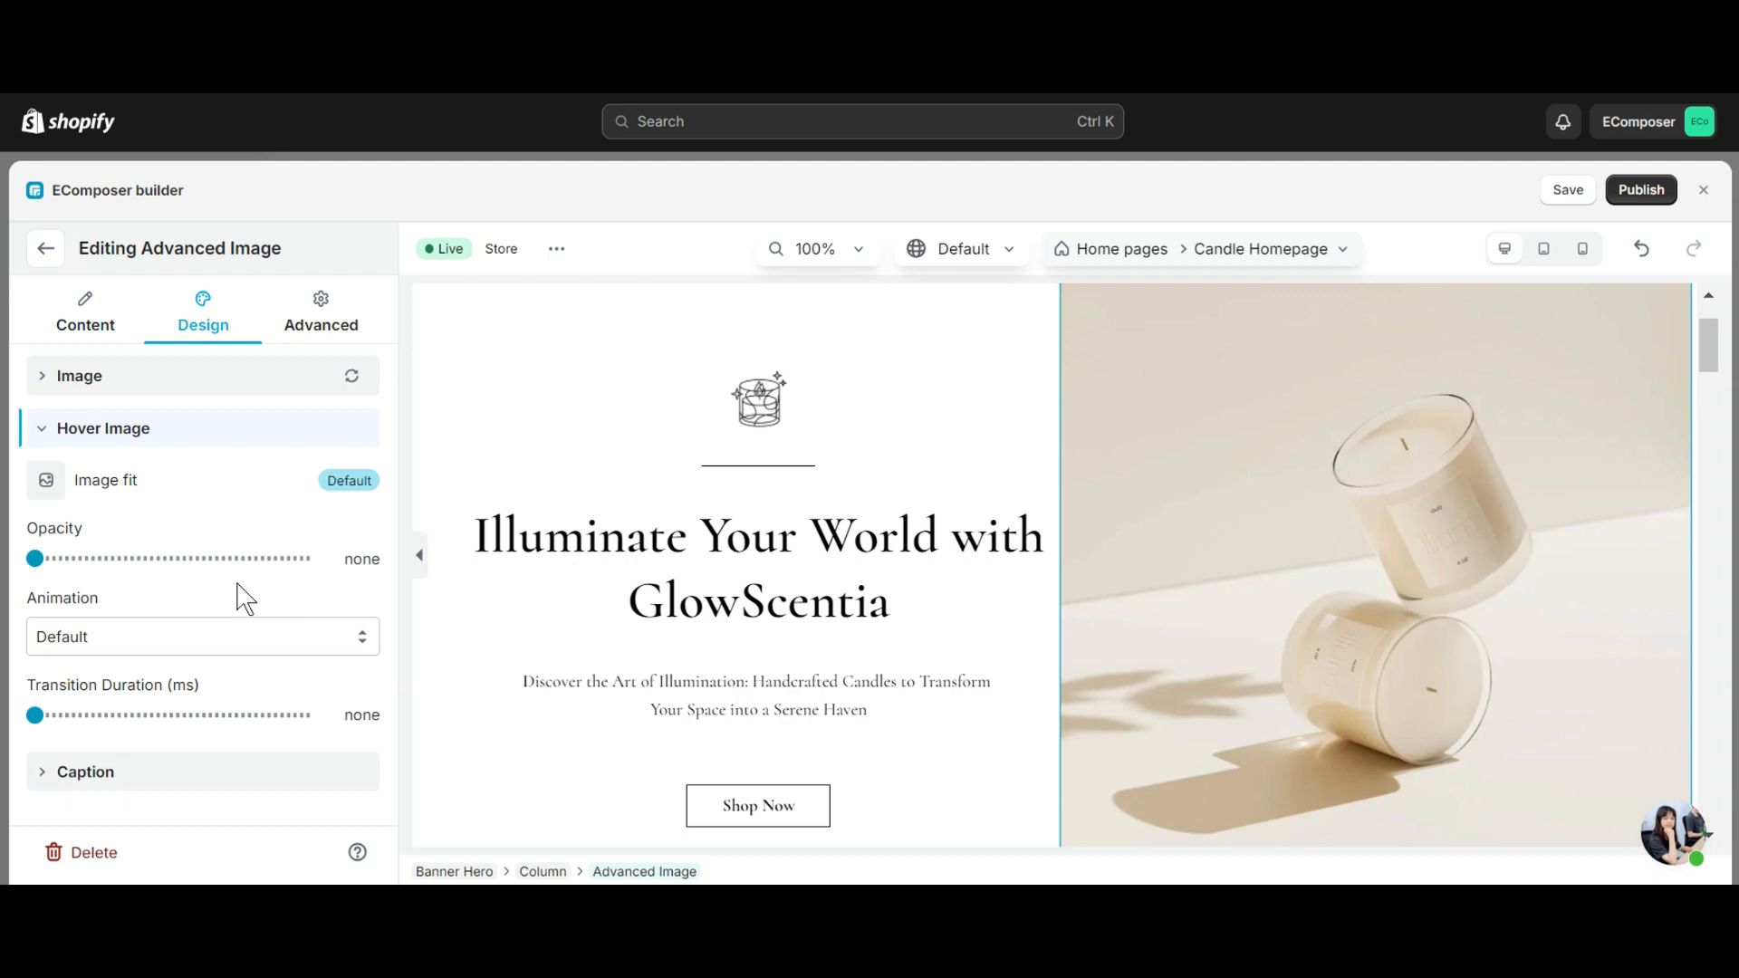
left_click(145, 775)
scroll(265, 544, "down", 3)
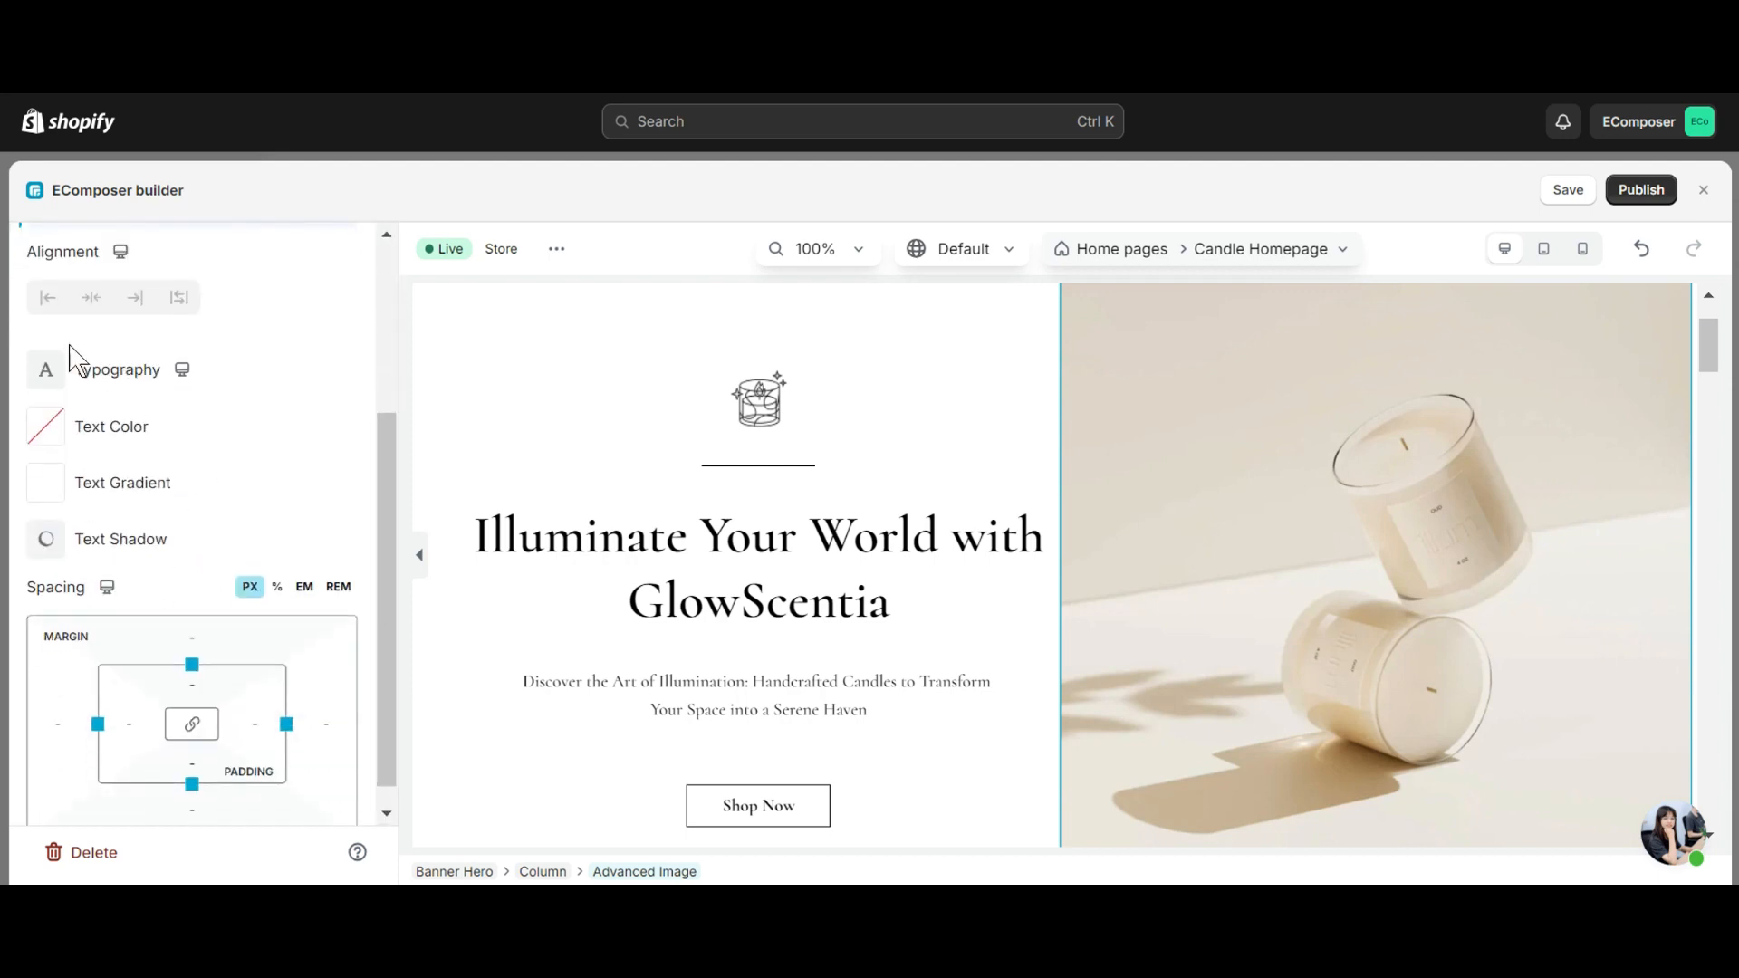
scroll(221, 671, "up", 1)
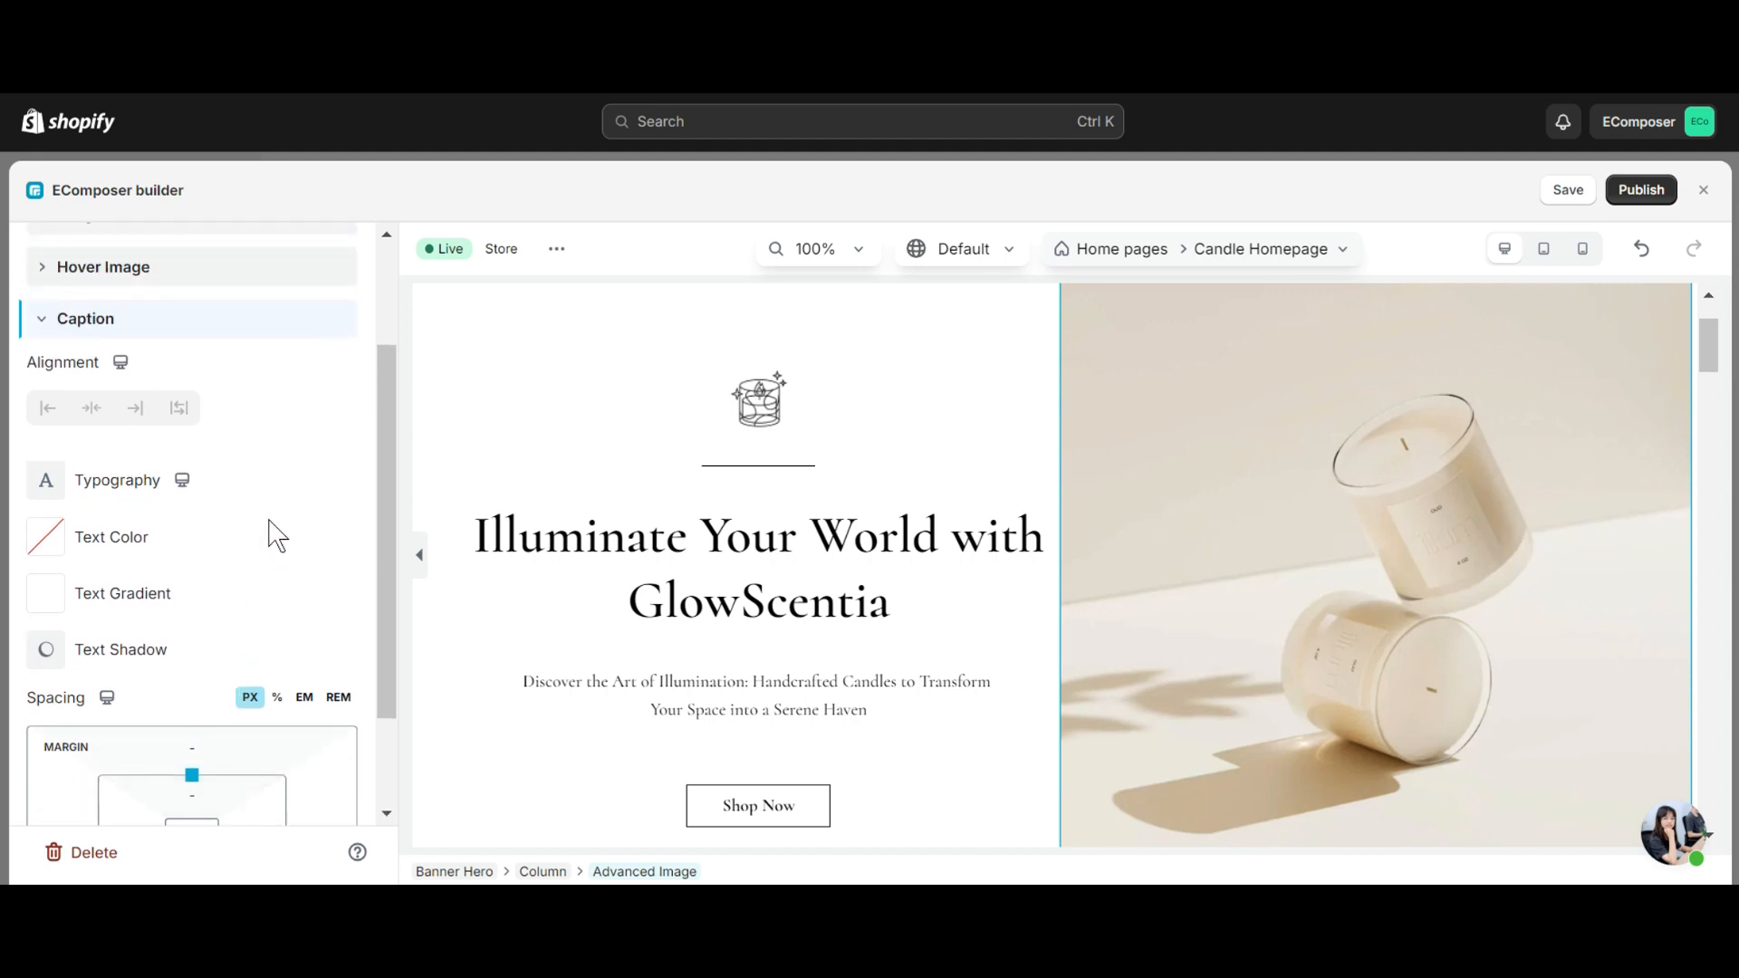
left_click(263, 333)
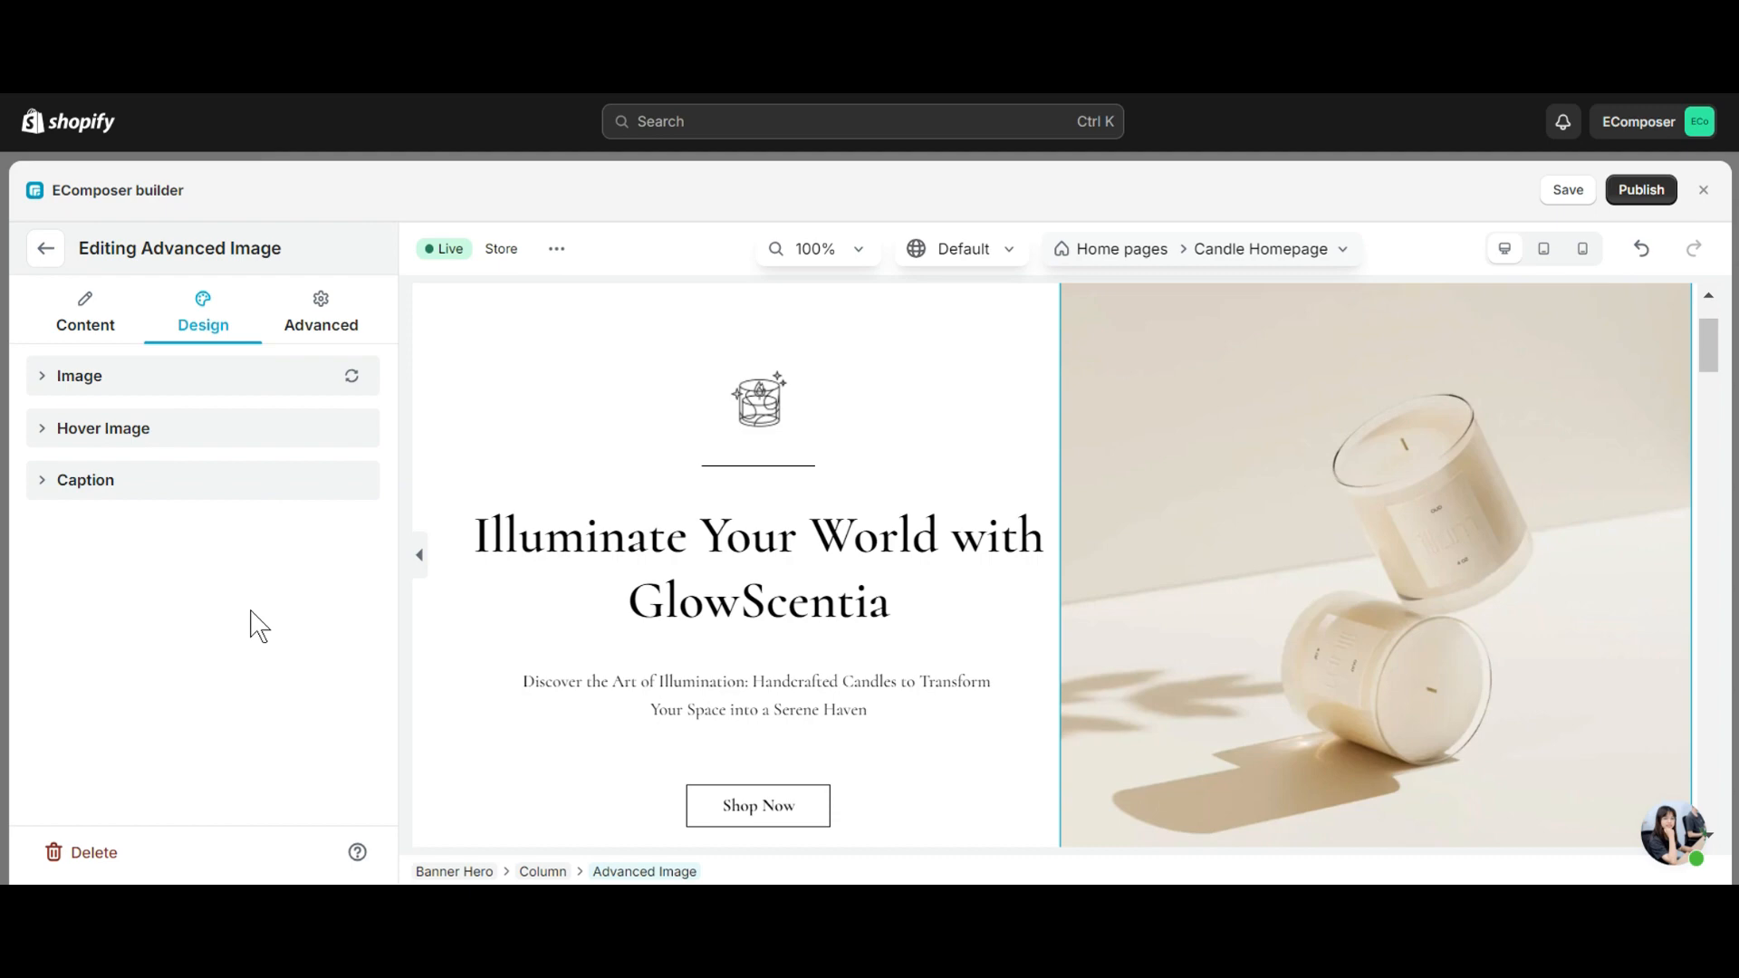
- Turn off the image overlay and set the image's link to Media File
left_click(58, 342)
left_click(36, 510)
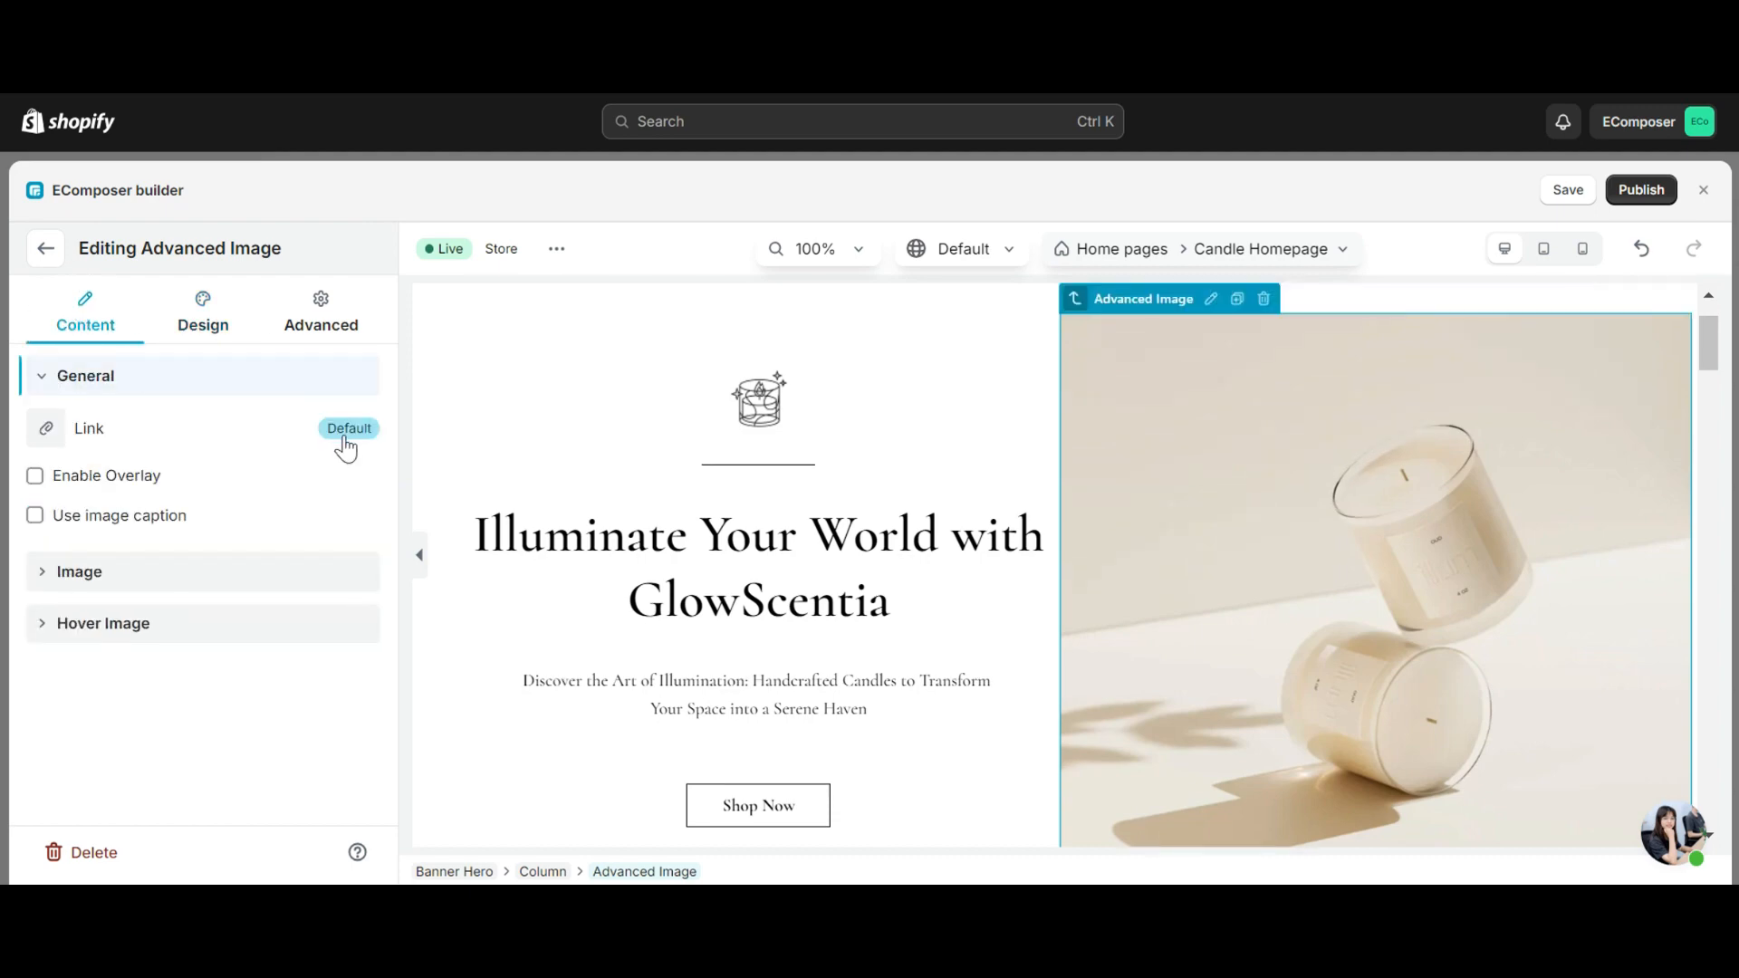
left_click(344, 428)
left_click(86, 528)
- Set the hover image's fit to Fill and its animation to Grow in the design settings
left_click(203, 312)
scroll(1358, 714, "down", 2)
scroll(1358, 714, "up", 2)
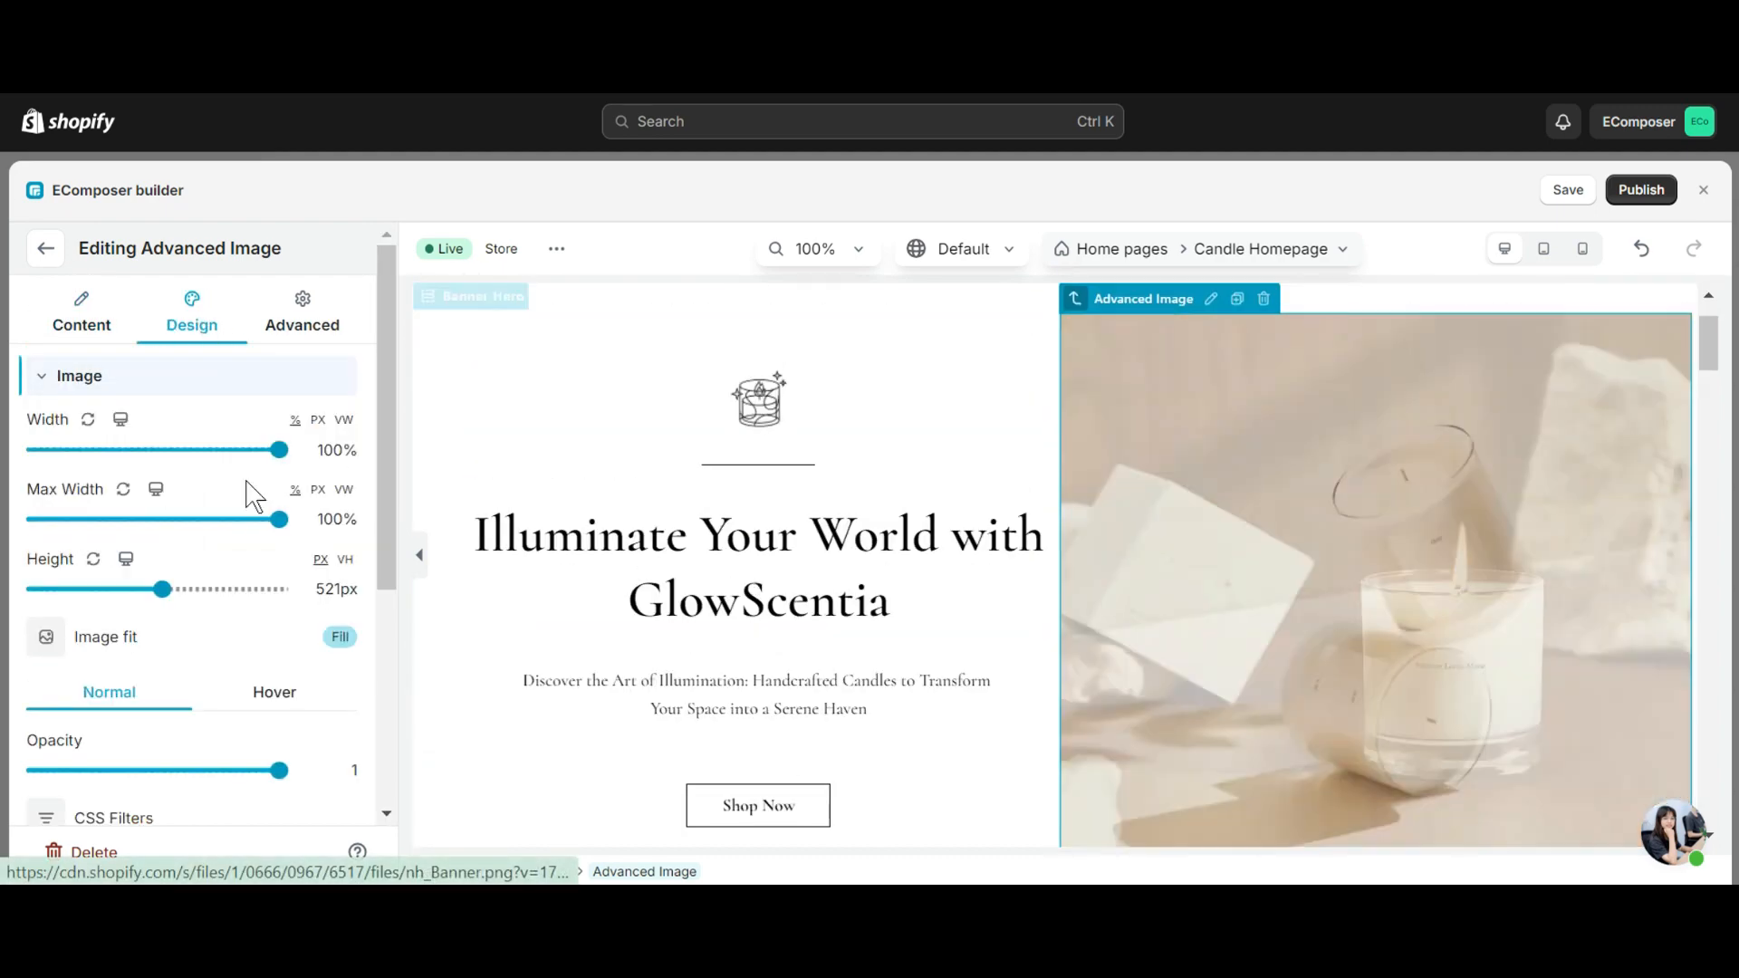
scroll(274, 507, "down", 4)
left_click(274, 321)
left_click(161, 812)
left_click(359, 480)
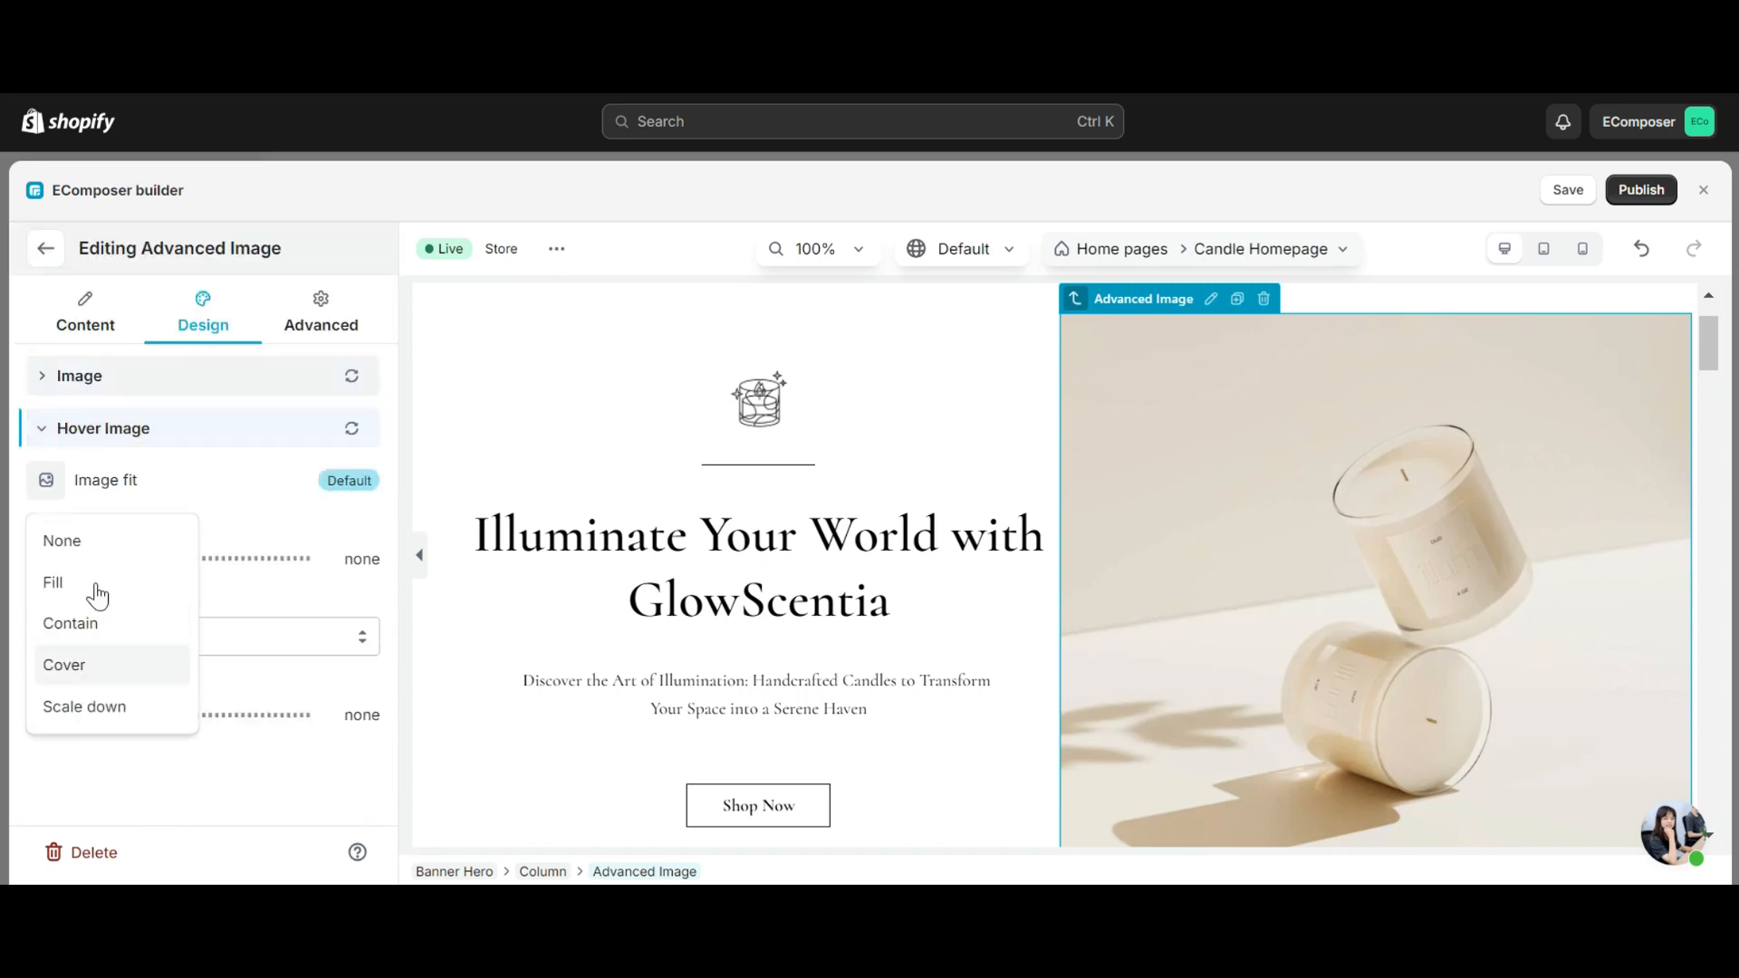
left_click(95, 580)
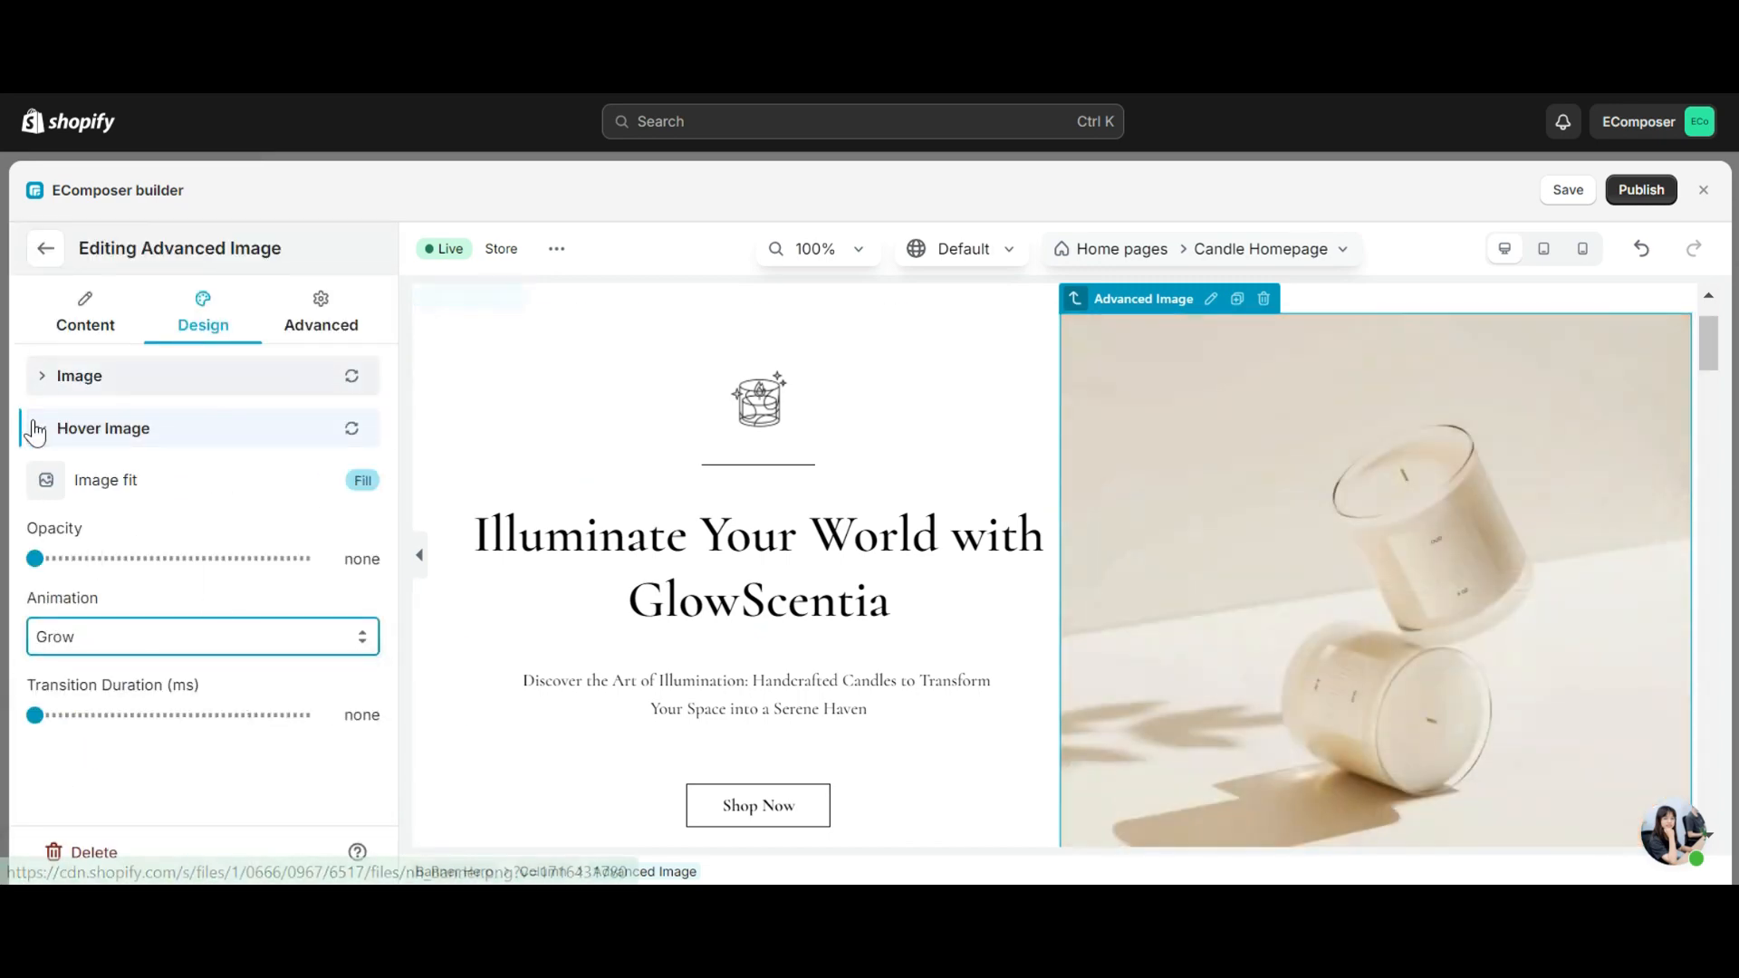
left_click(41, 430)
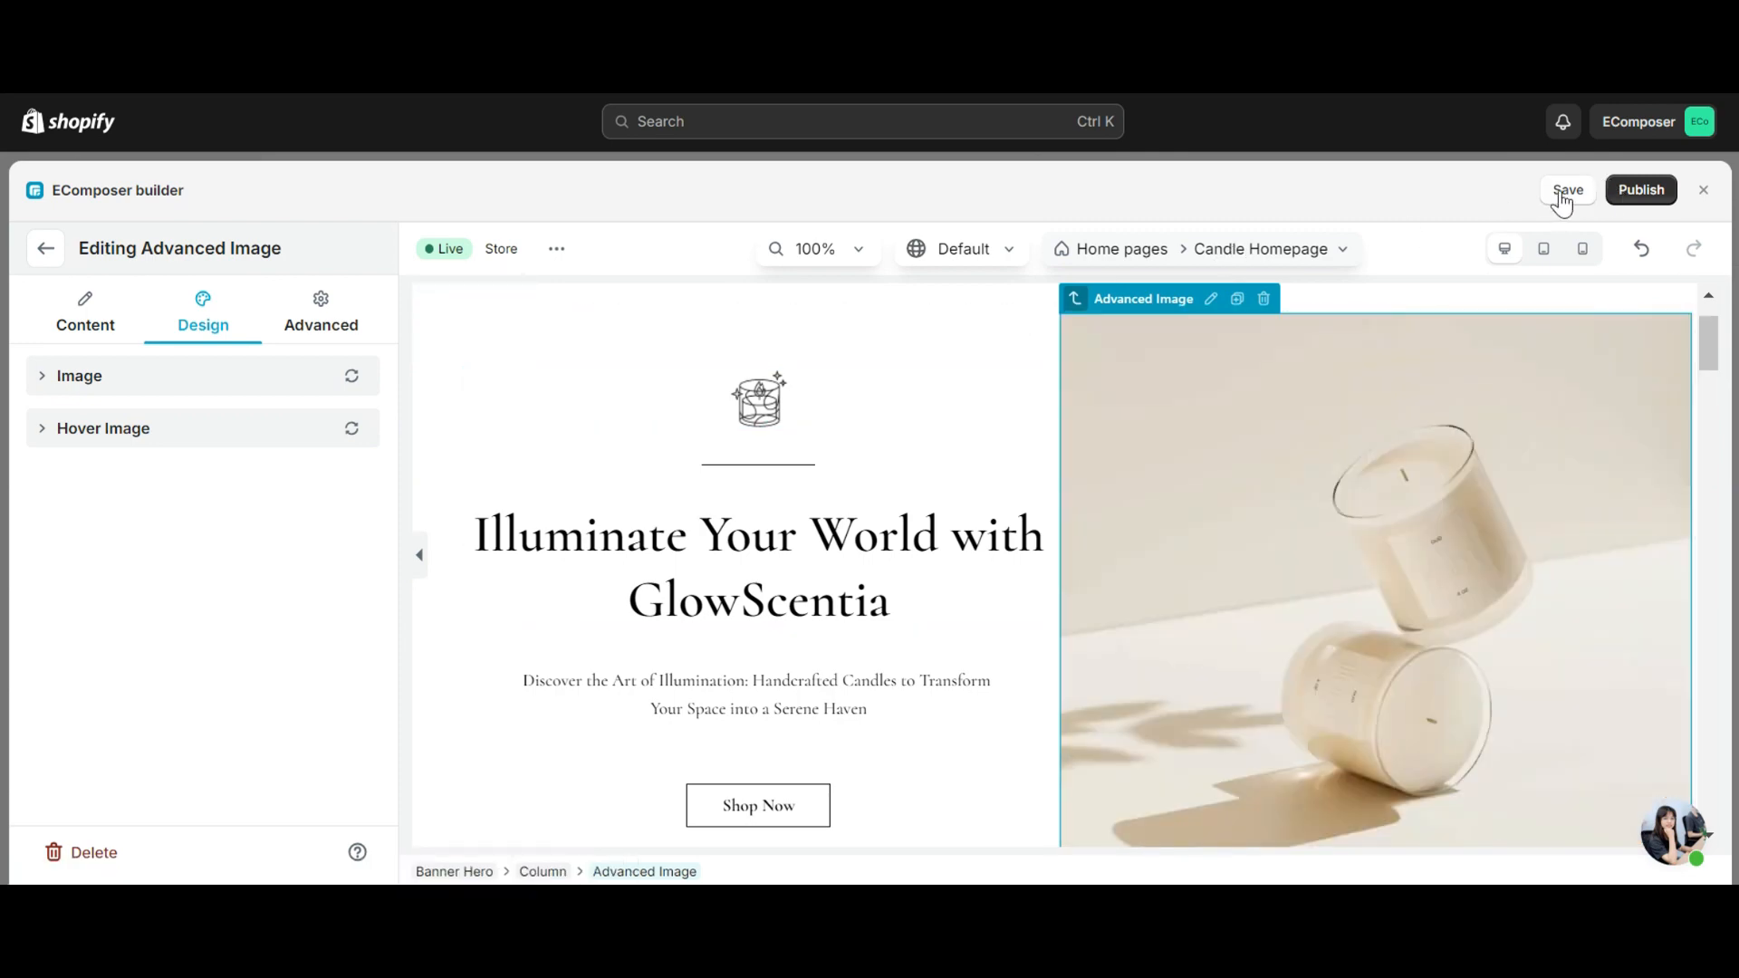
- Save and publish the Candle Homepage template to the store
left_click(1660, 197)
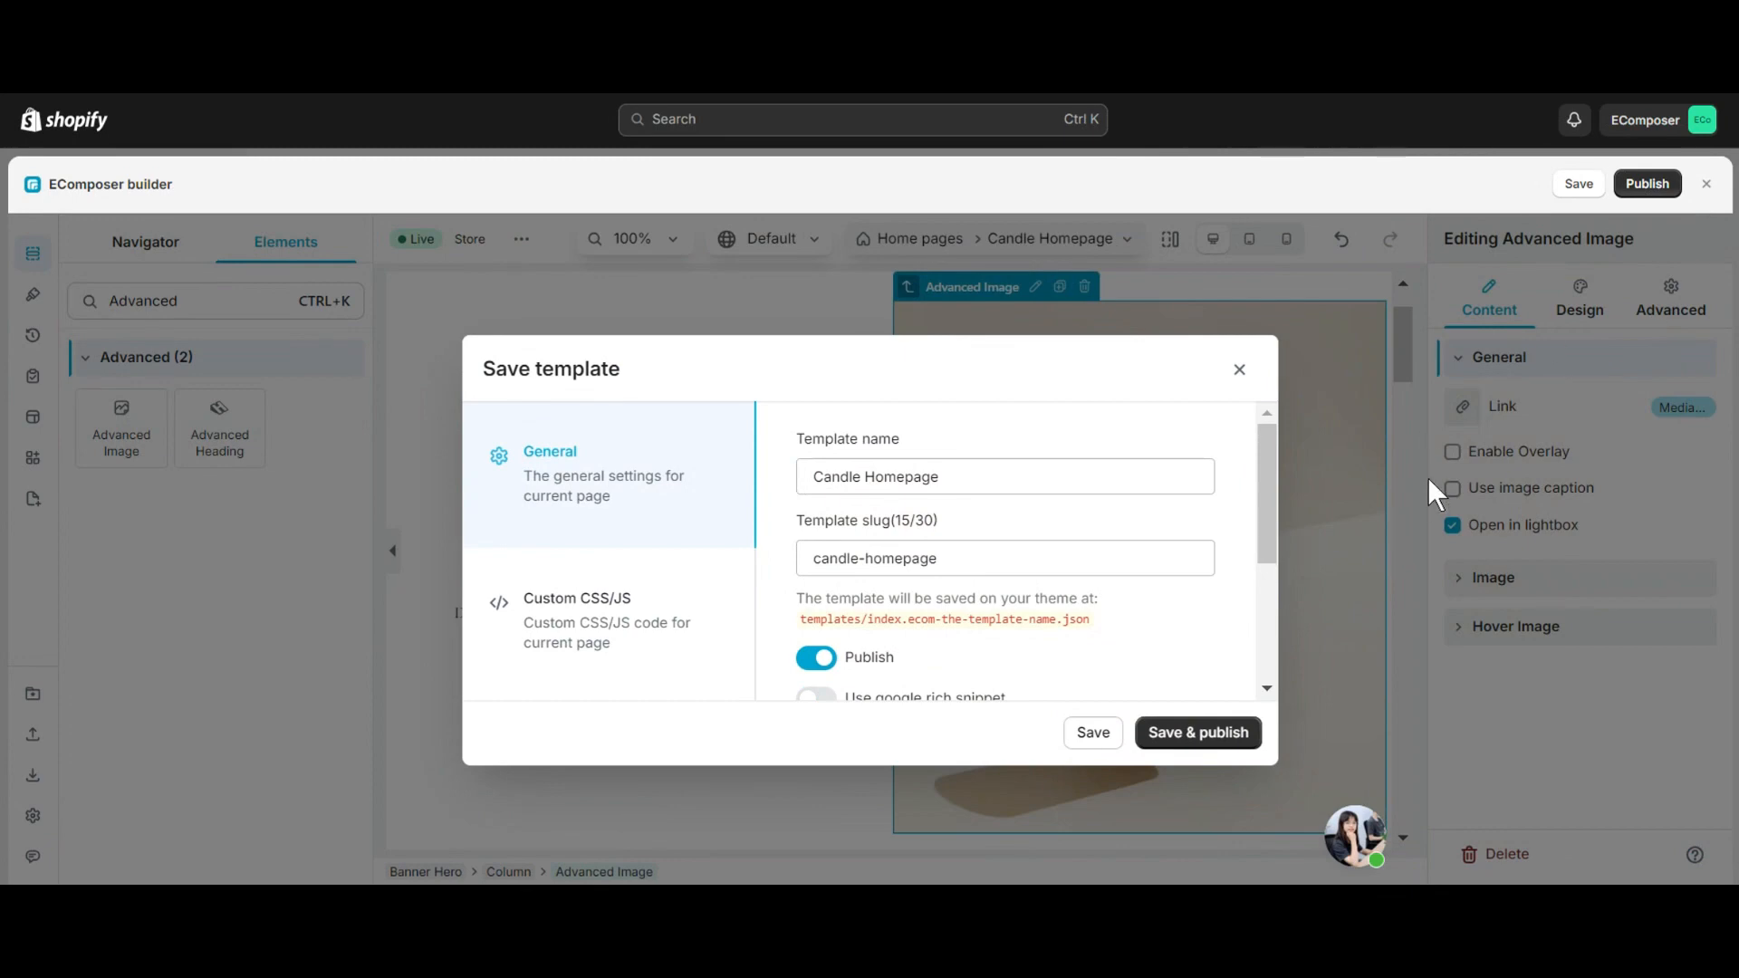
scroll(1017, 528, "down", 3)
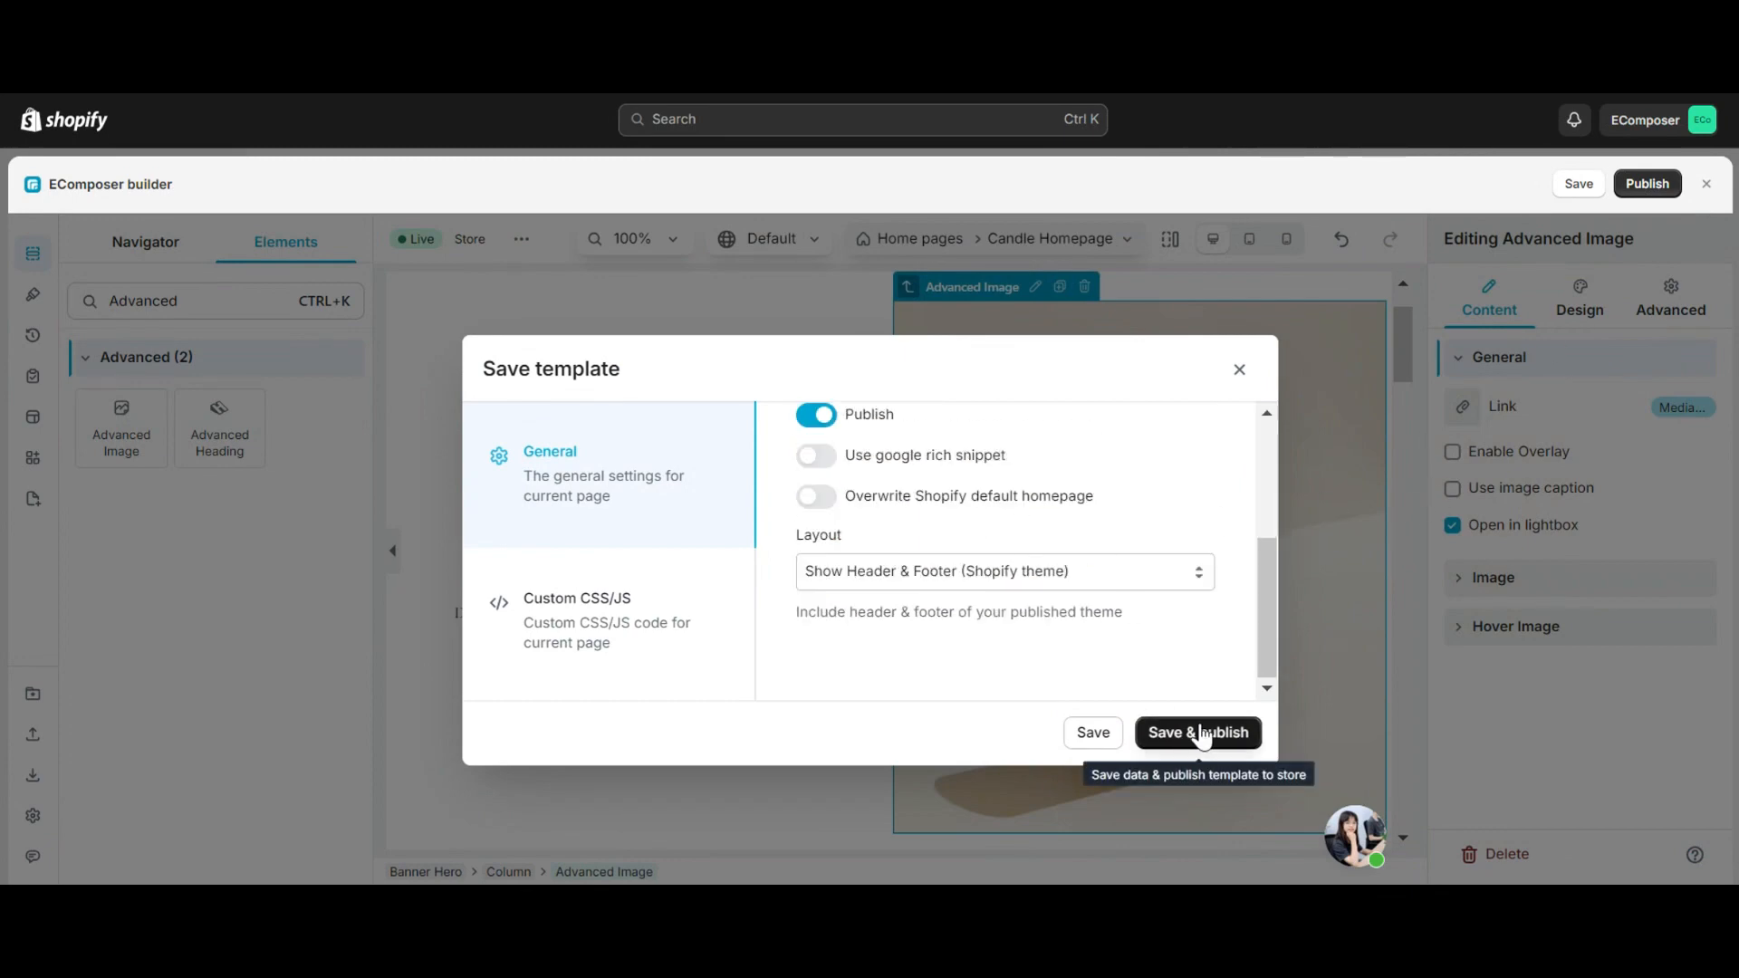
left_click(1202, 732)
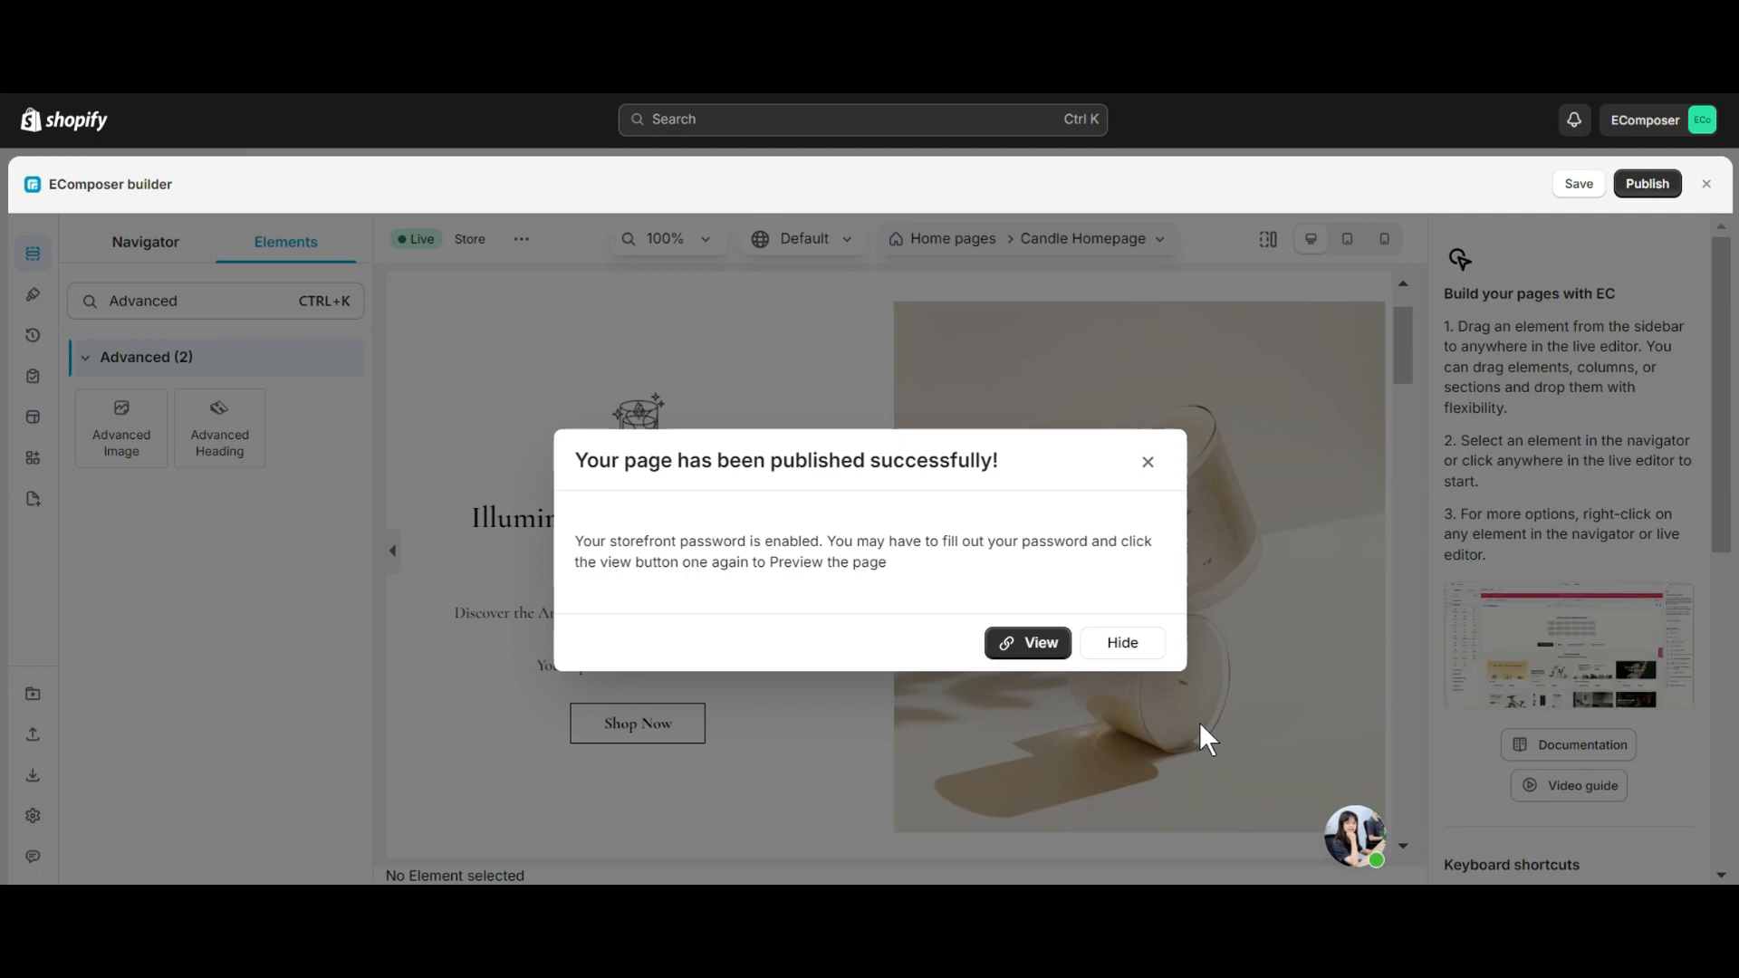
- View the published homepage in the store, hide the preview bar, and examine the banner image
left_click(1023, 643)
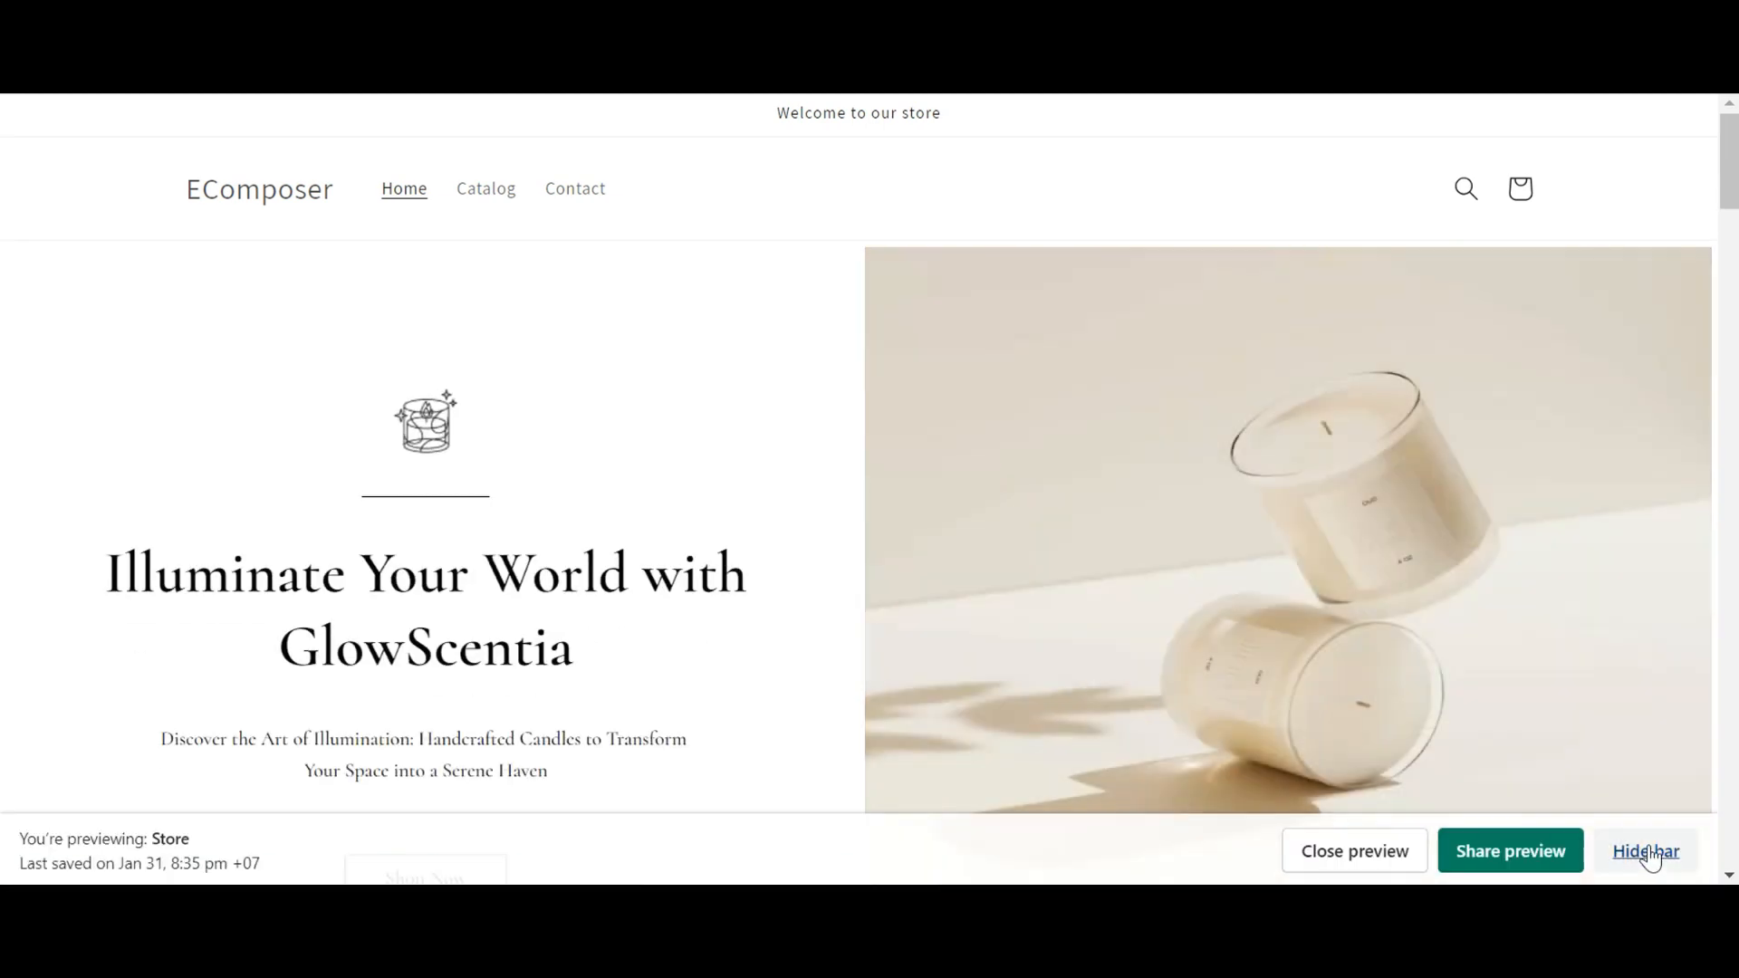
left_click(1646, 851)
scroll(706, 580, "down", 1)
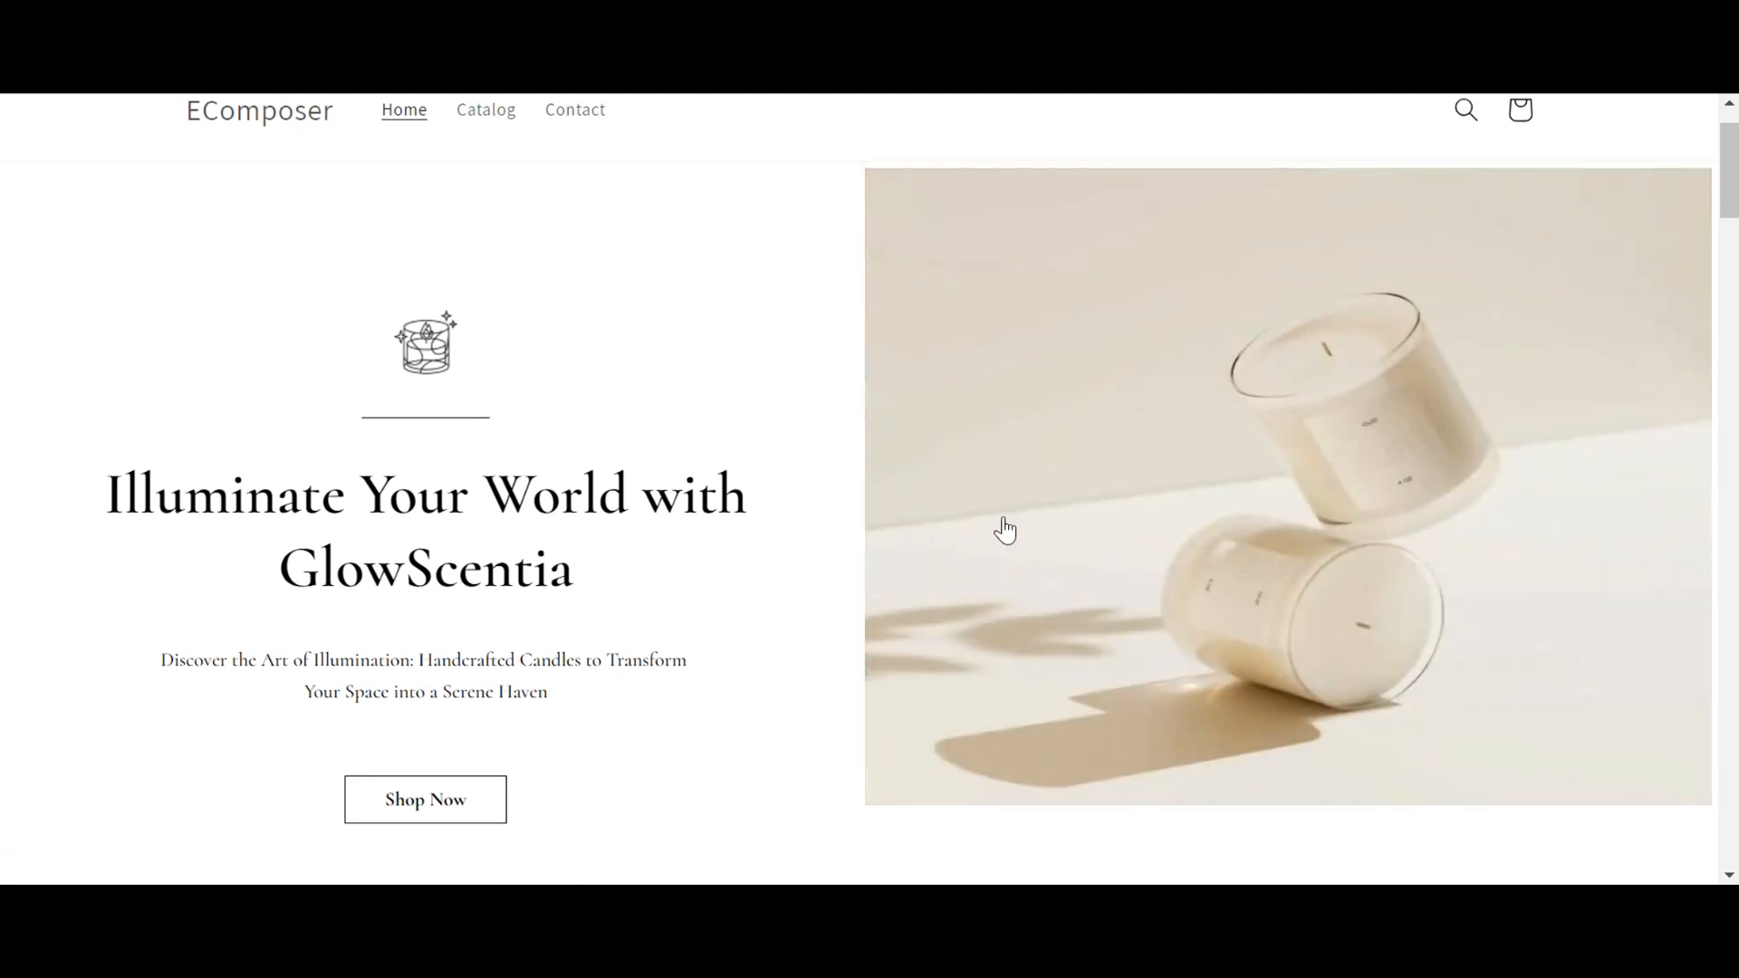
- Open the candle banner image in its enlarged view on the published homepage to check the Media File link
left_click(1001, 529)
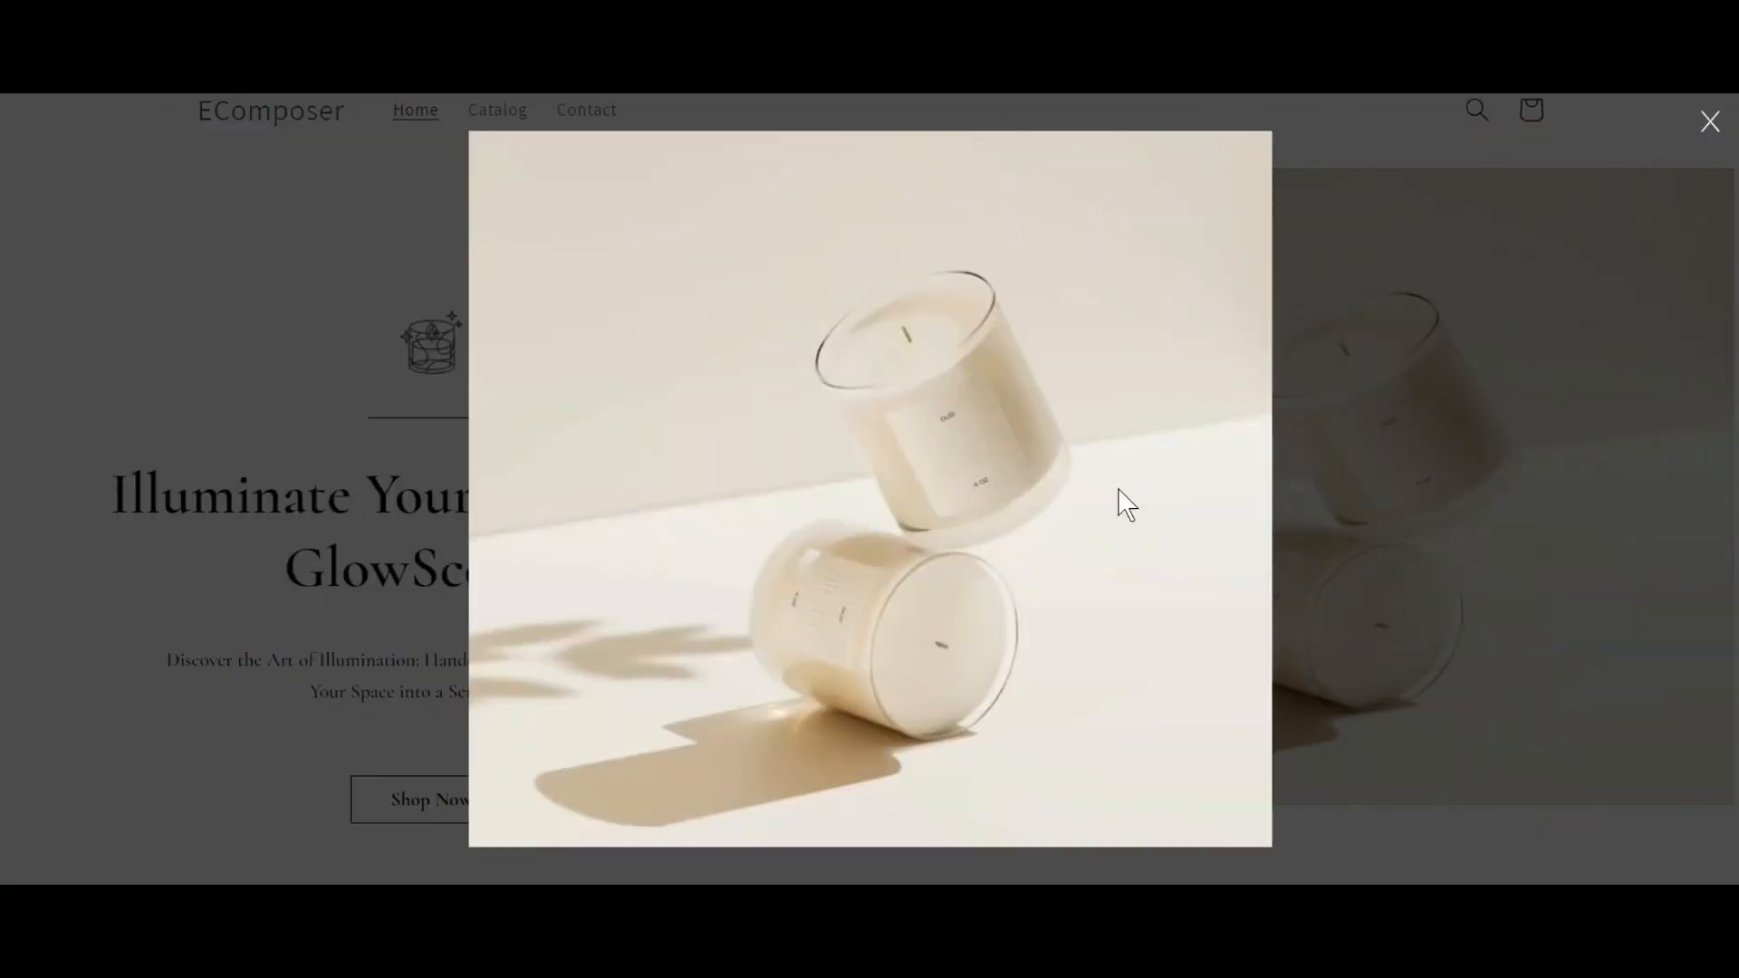
left_click(1121, 501)
scroll(799, 698, "down", 1)
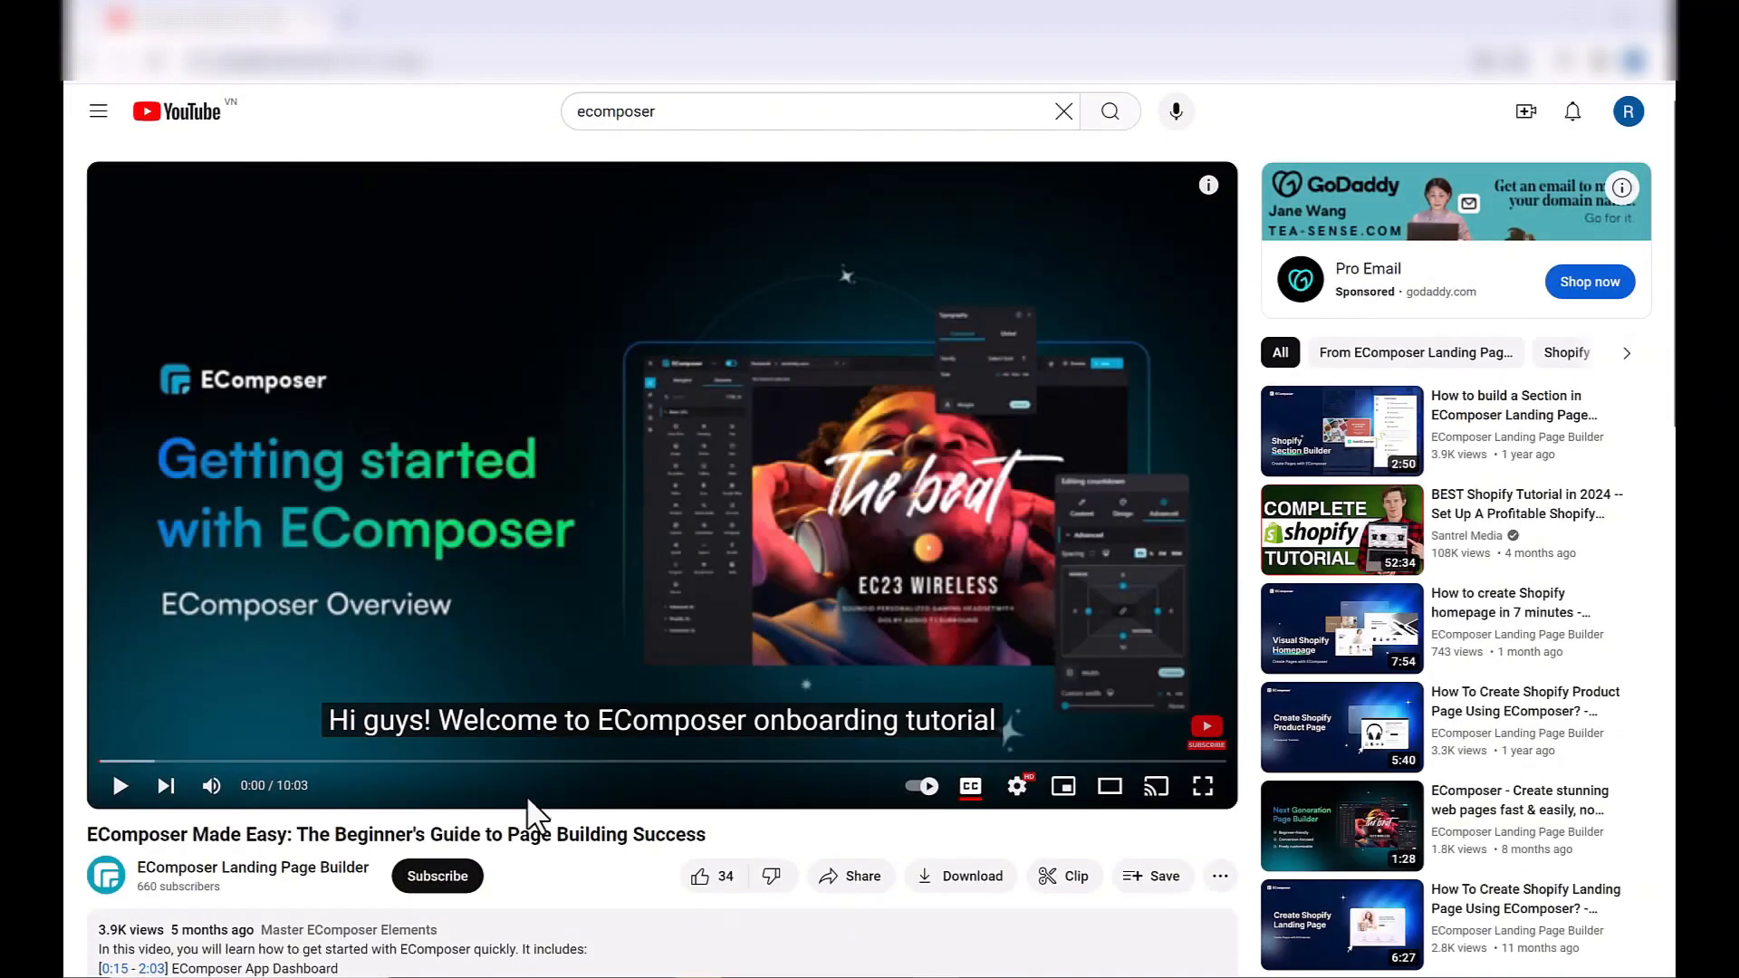
- On YouTube, like the video "EComposer Made Easy: The Beginner's Guide to Page Building Success" and subscribe to the EComposer Landing Page Builder channel
left_click(695, 877)
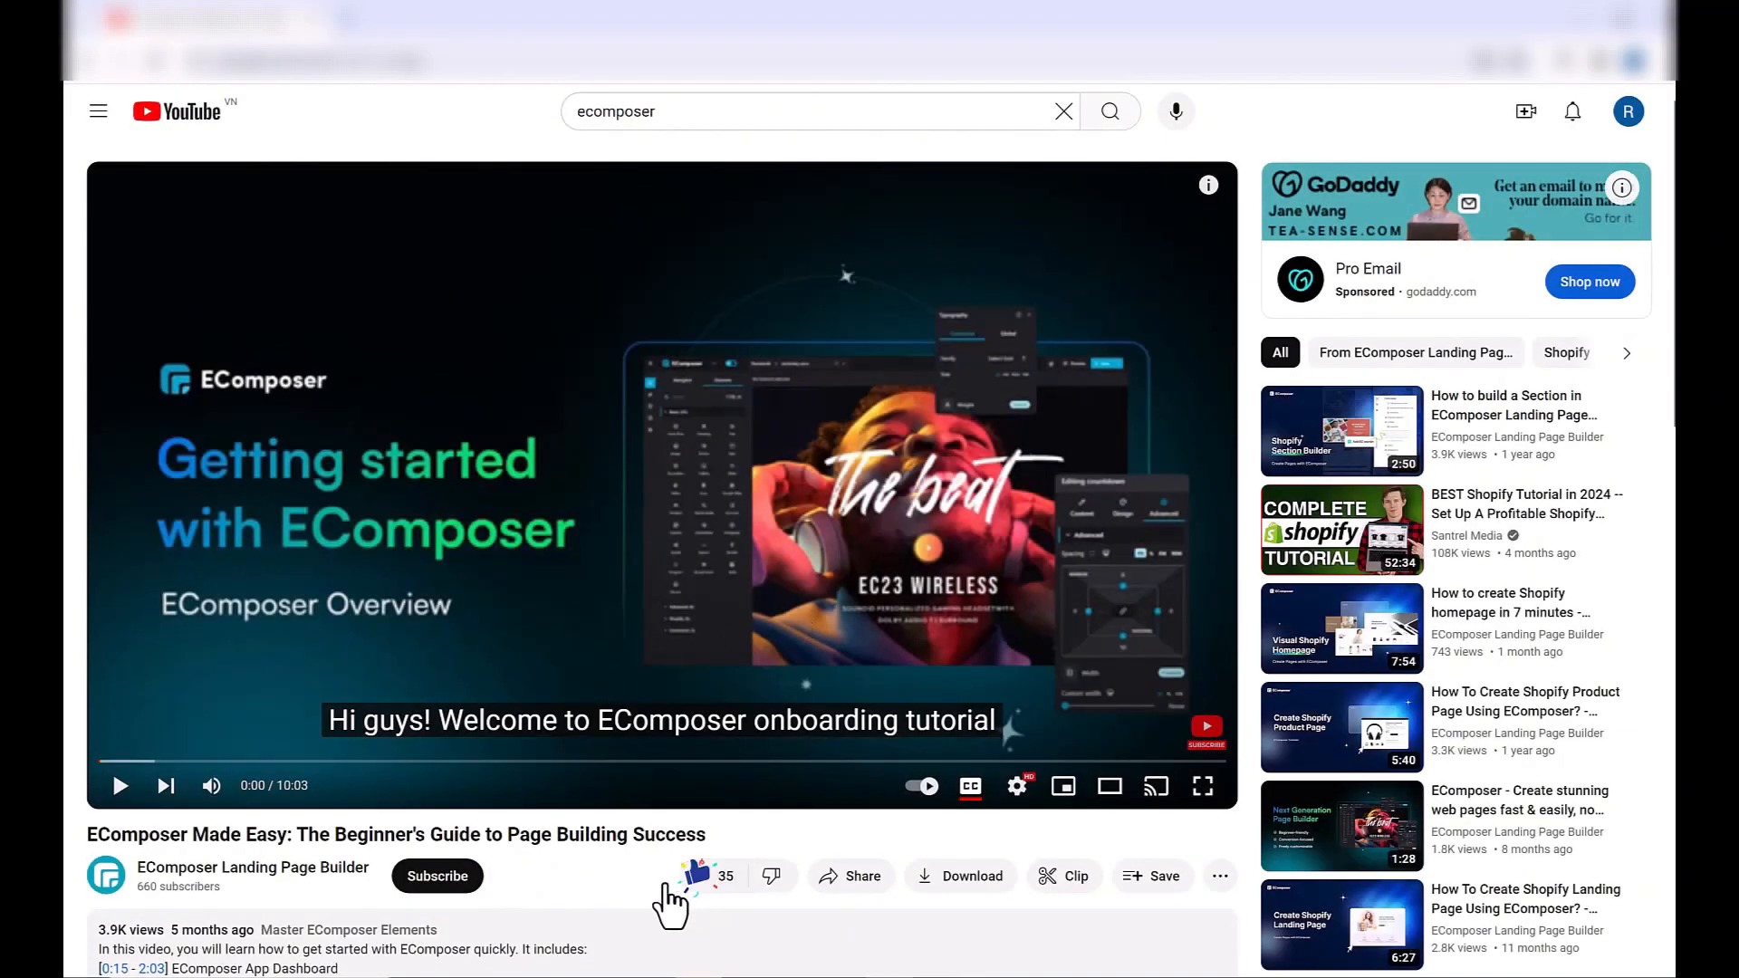
left_click(457, 878)
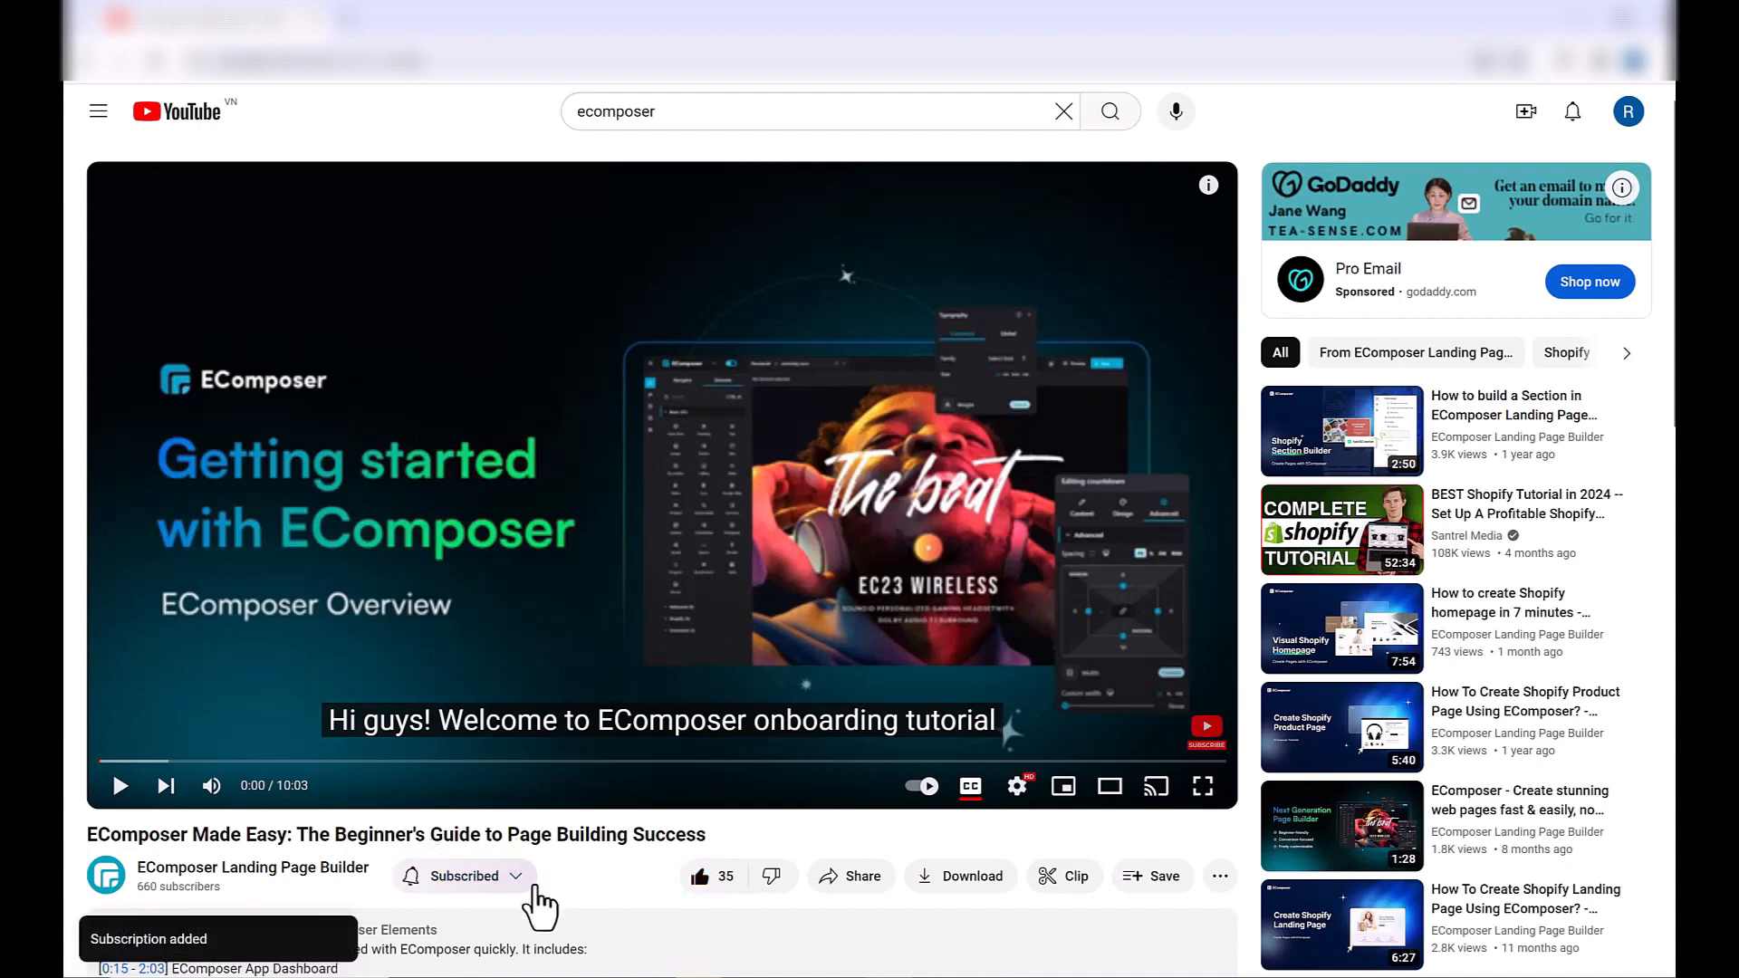
- Expand the video's full description and open the install link for the exclusive Shopify account deal
scroll(659, 878, "down", 4)
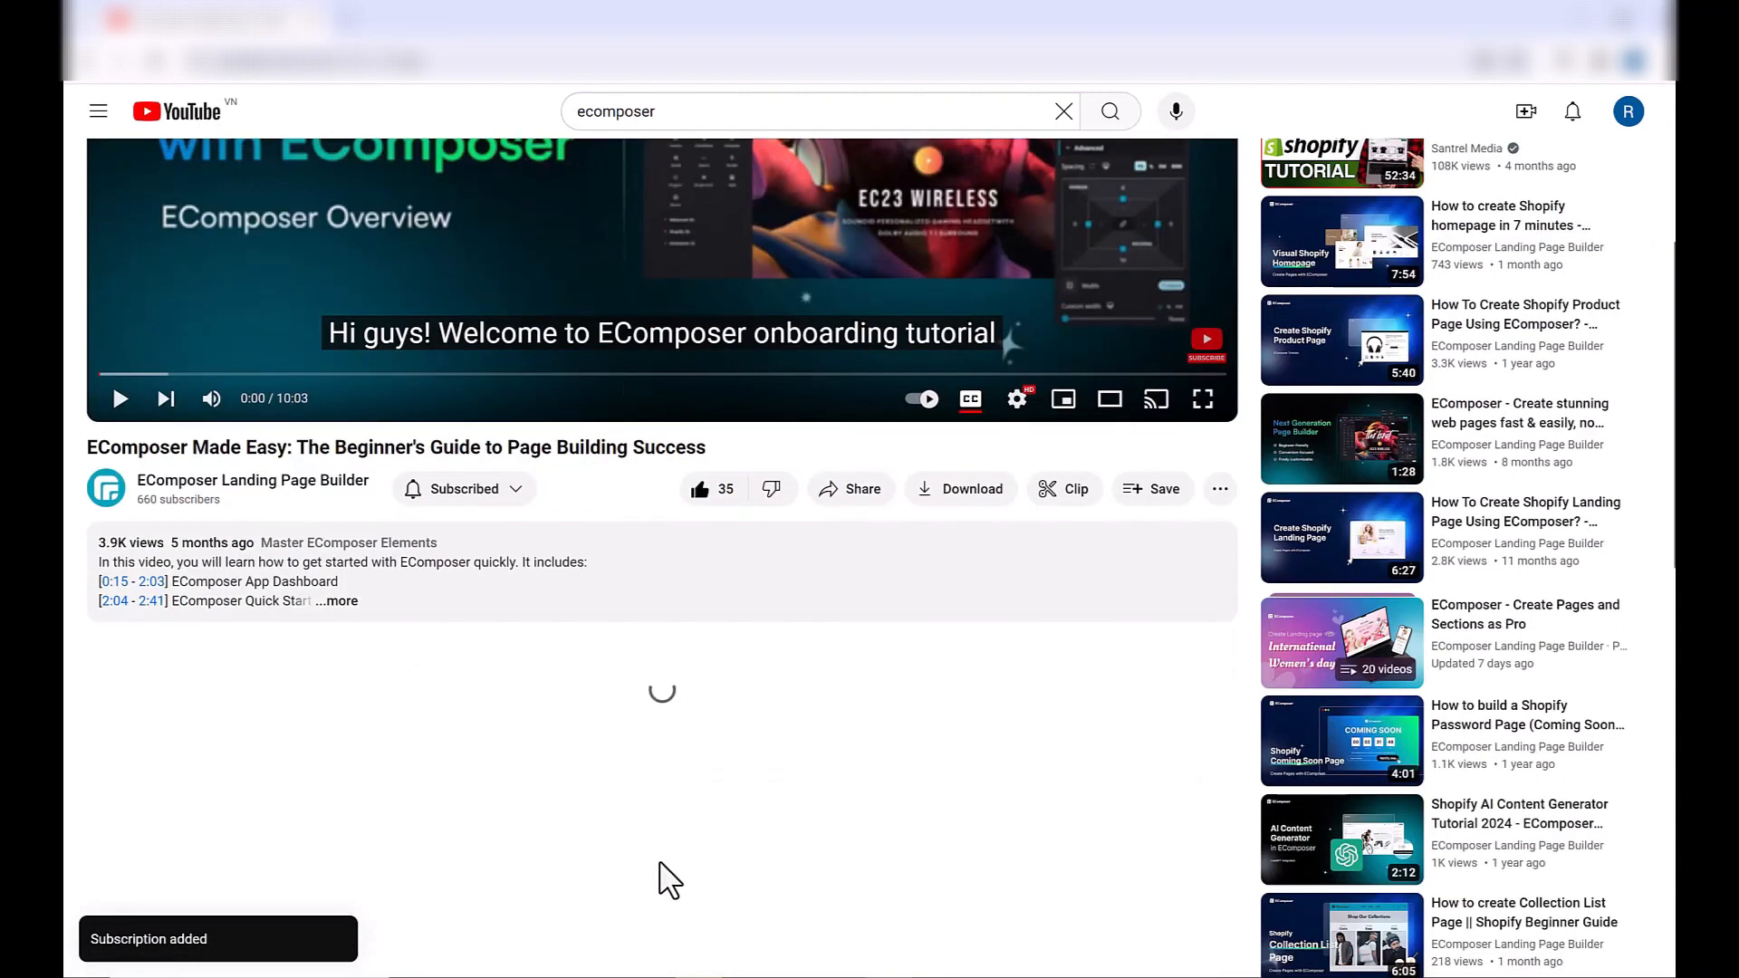
left_click(345, 602)
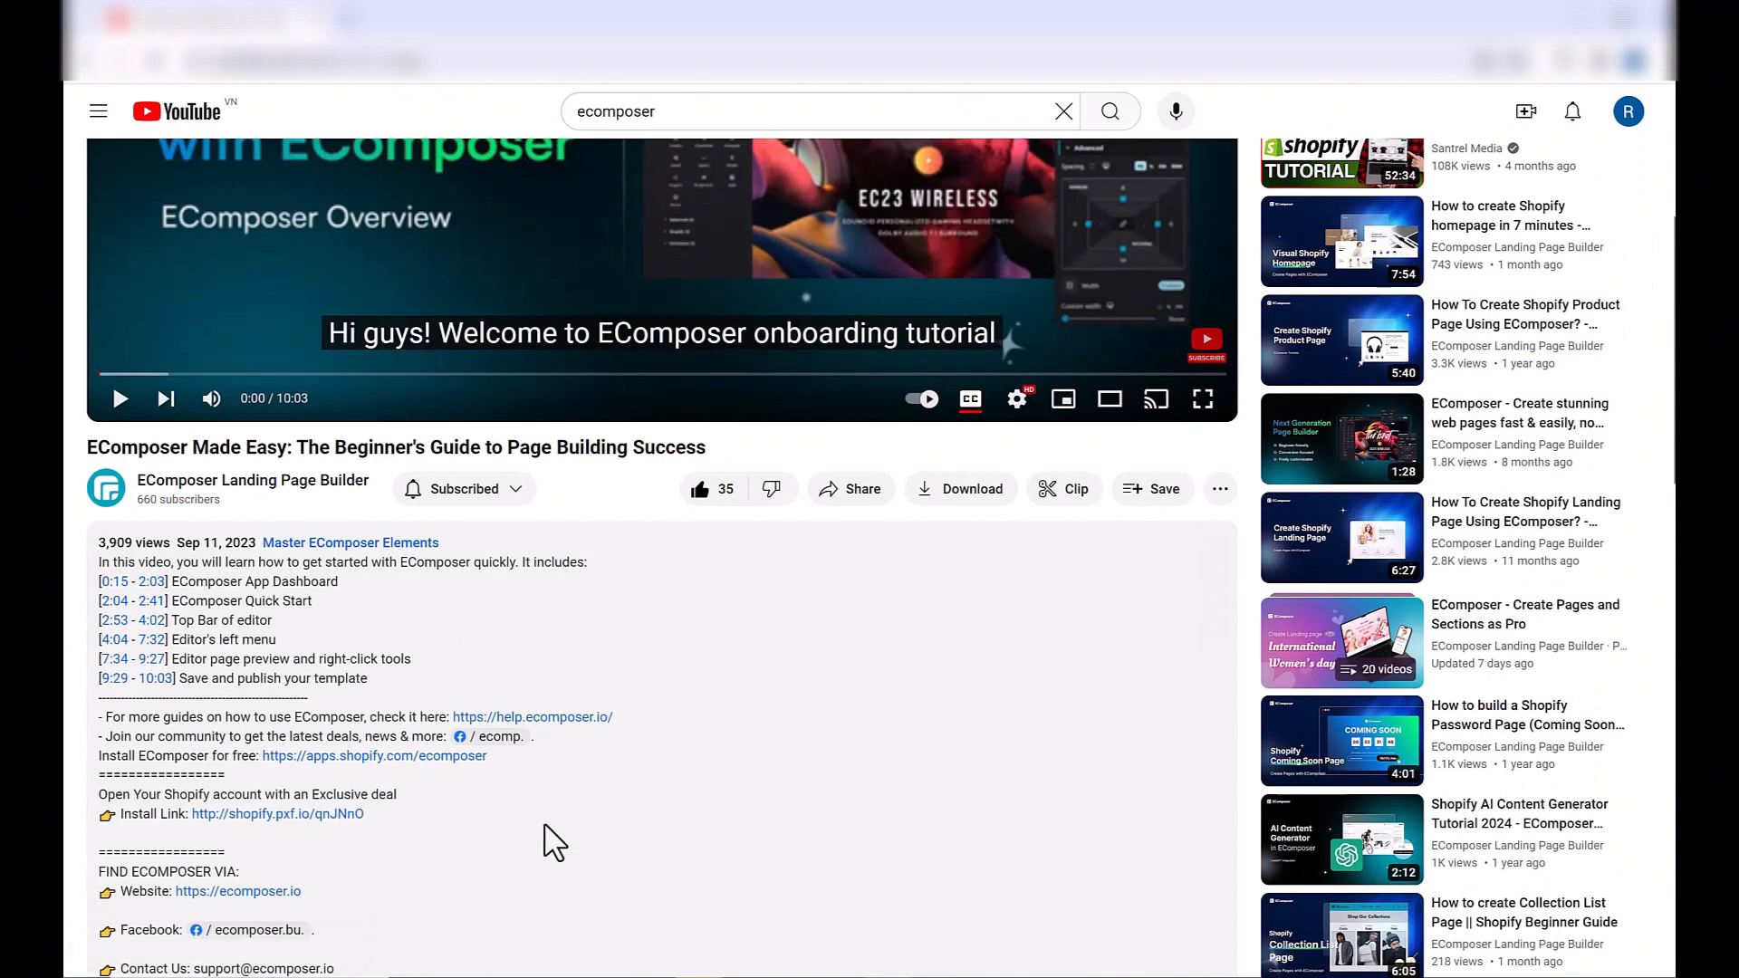
left_click(352, 817)
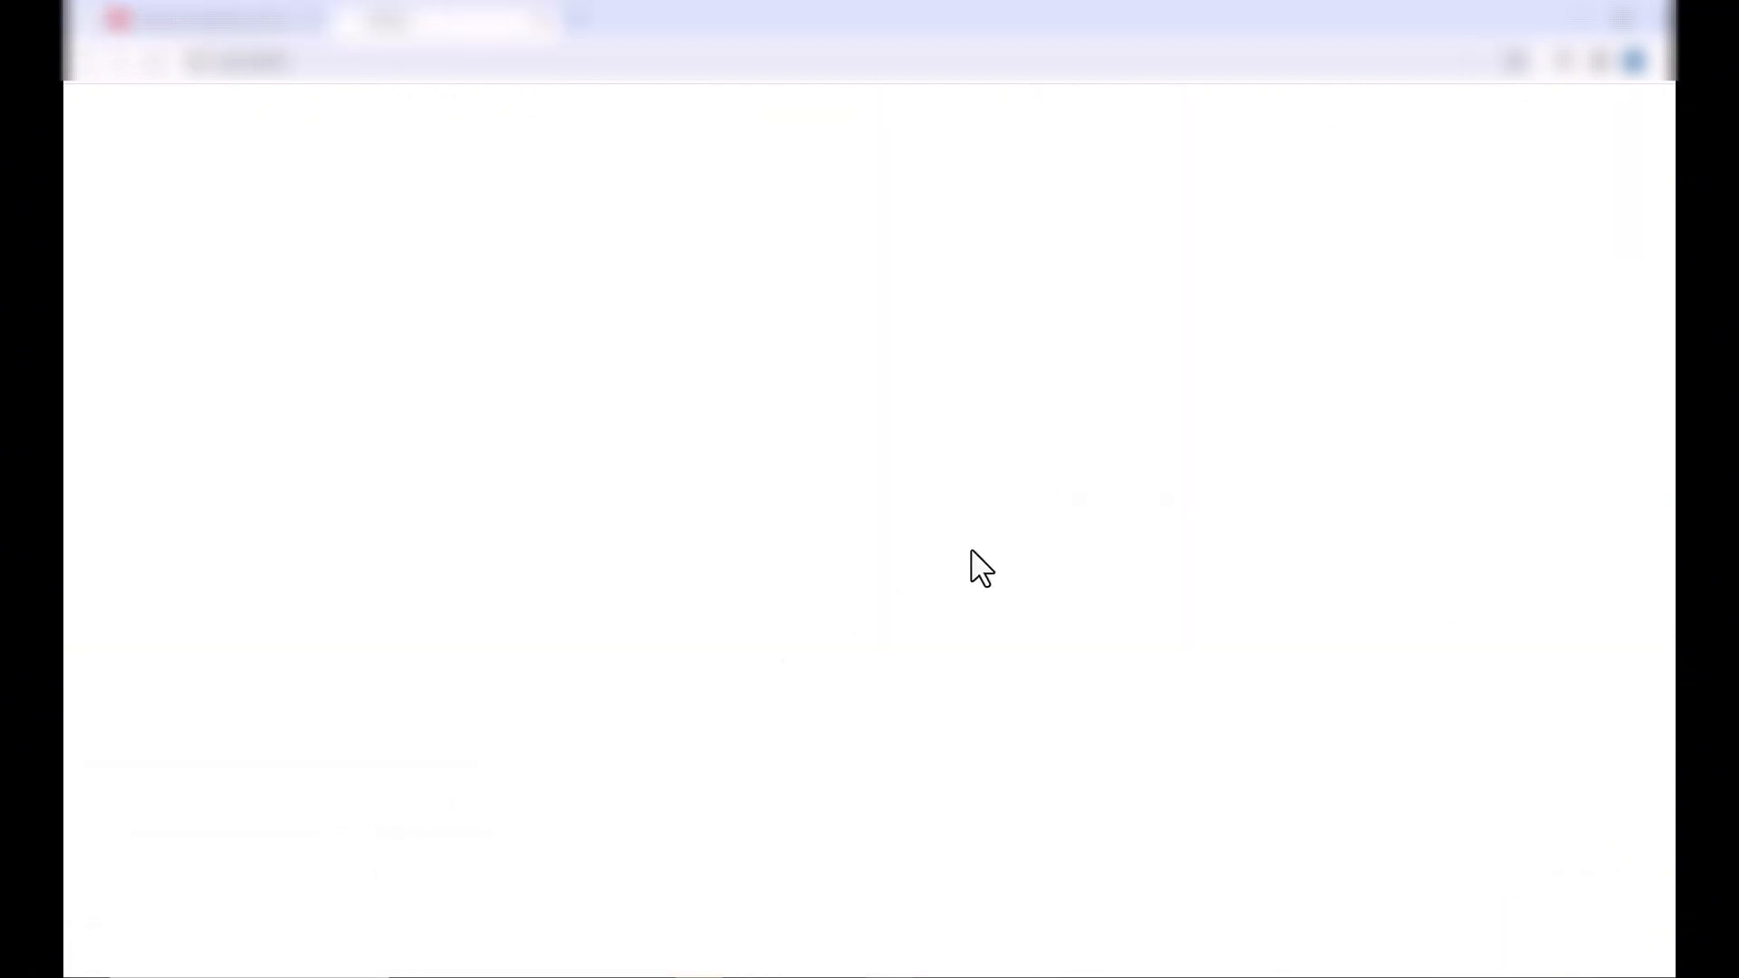